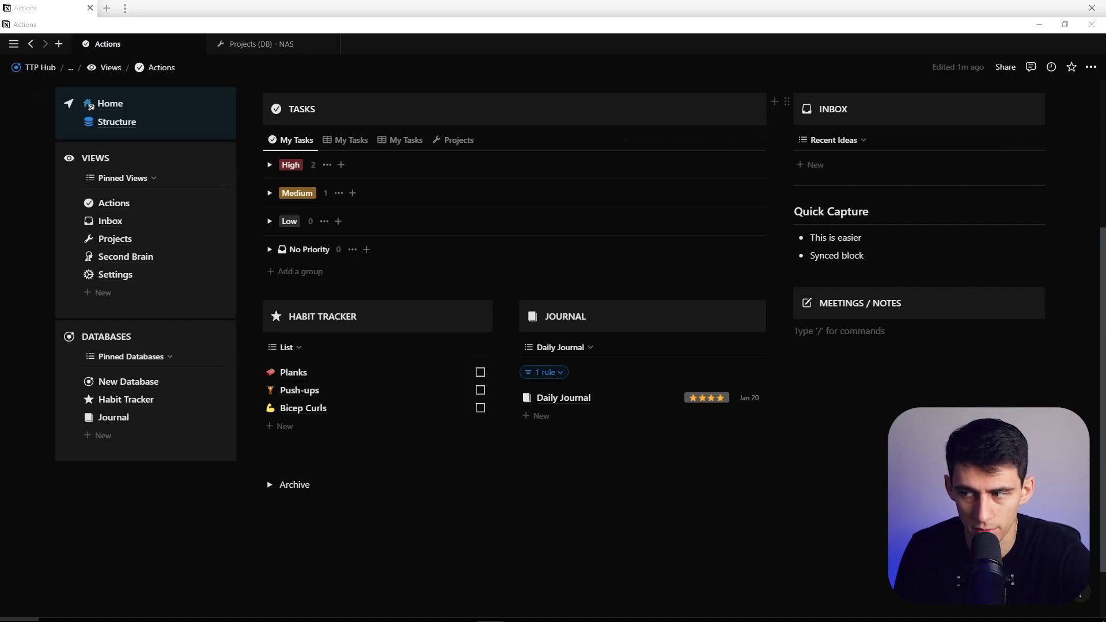
Create a new template in the Views database titled Meetings & Notes and give it the square-and-pencil icon.
{"action": "left_click", "coordinate": [234, 178]}
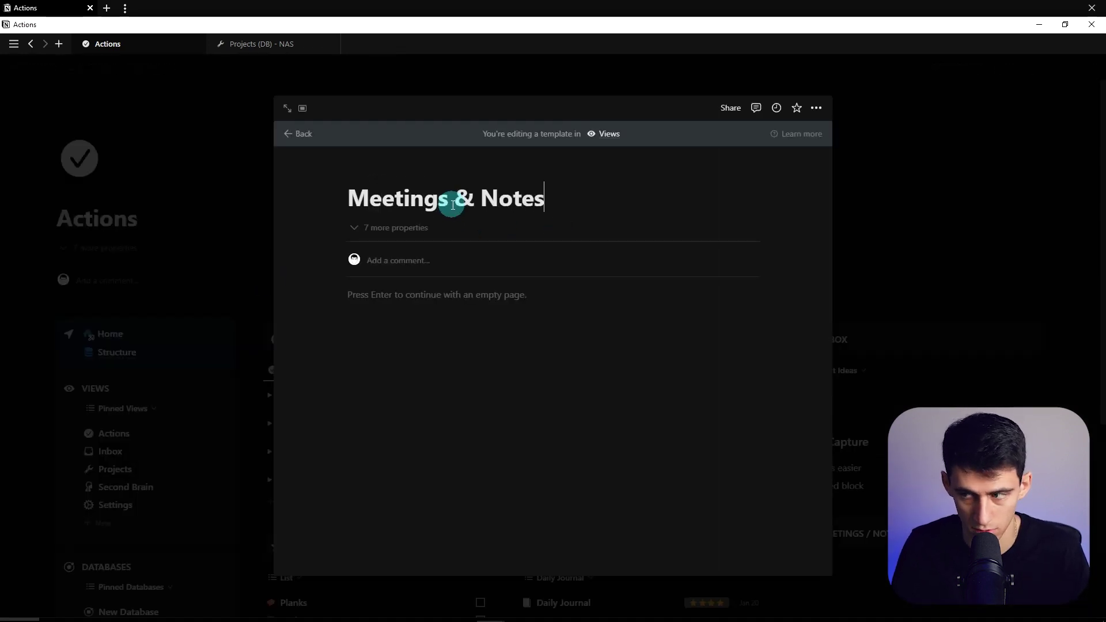
{"action": "left_click", "coordinate": [370, 172]}
{"action": "left_click", "coordinate": [301, 265]}
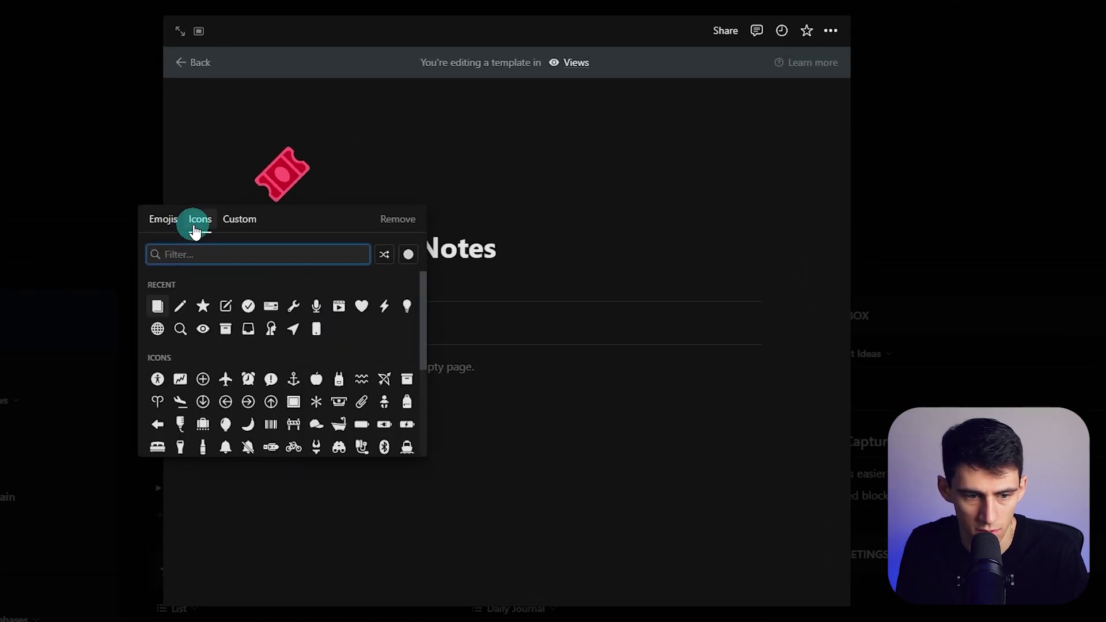
{"action": "left_click", "coordinate": [225, 305]}
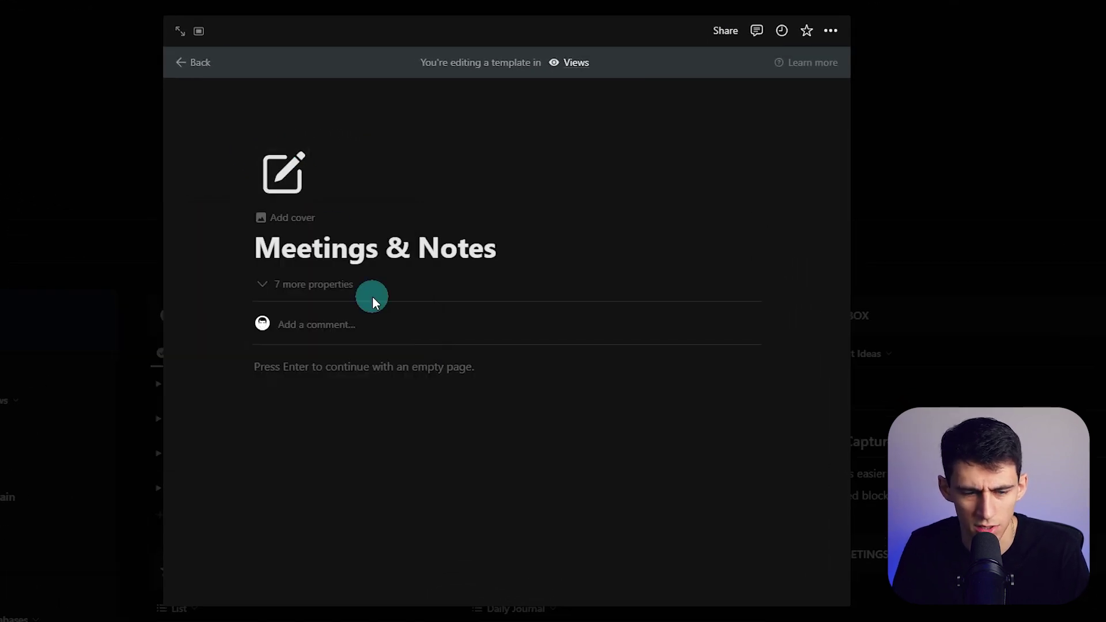
{"action": "left_click", "coordinate": [119, 203]}
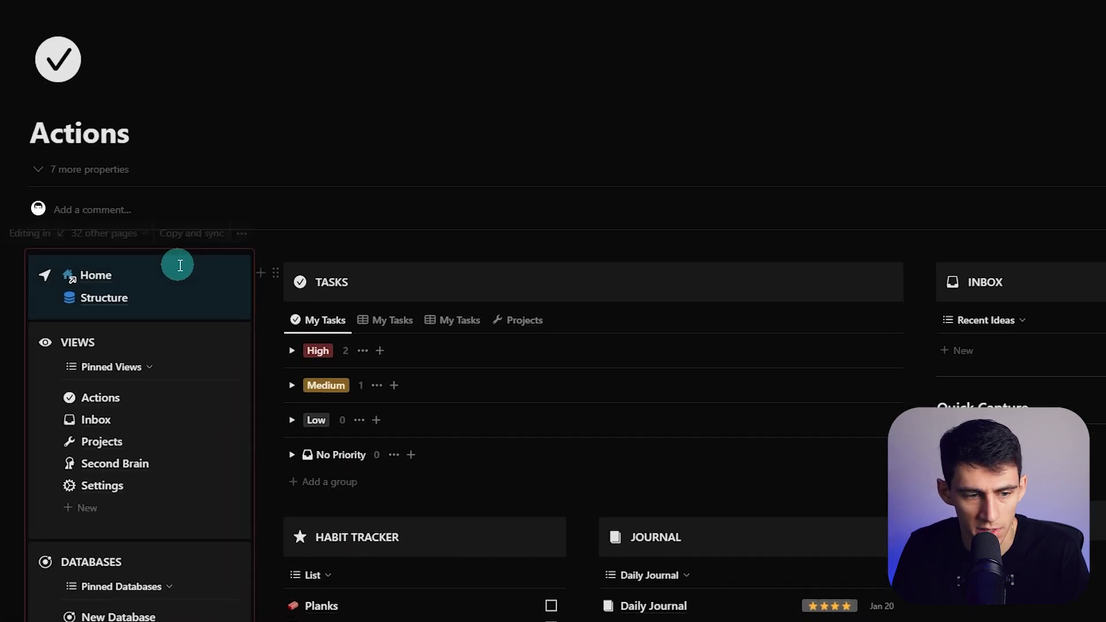
Copy the navigation sidebar's synced block from the Actions page and rename the new template Meetings & Notes (Desktop).
{"action": "left_click", "coordinate": [208, 232]}
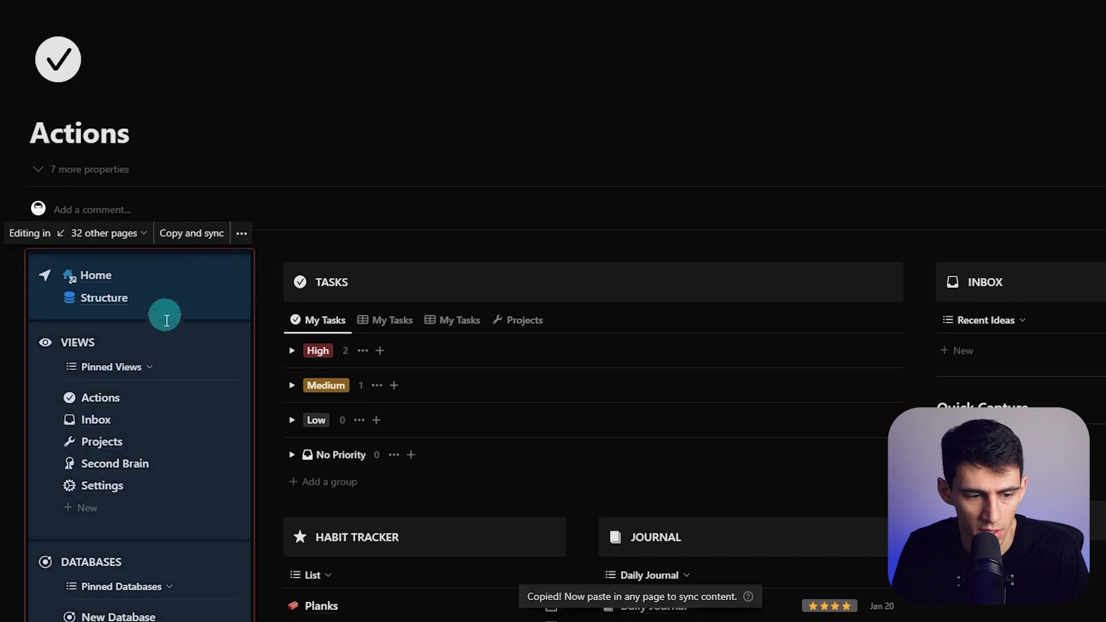
{"action": "left_click", "coordinate": [245, 368]}
{"action": "left_click_drag", "start_coordinate": [190, 271], "coordinate": [185, 197]}
{"action": "left_click_drag", "start_coordinate": [183, 210], "coordinate": [181, 180]}
{"action": "left_click_drag", "start_coordinate": [179, 206], "coordinate": [179, 189]}
{"action": "left_click", "coordinate": [342, 173]}
{"action": "left_click", "coordinate": [427, 180]}
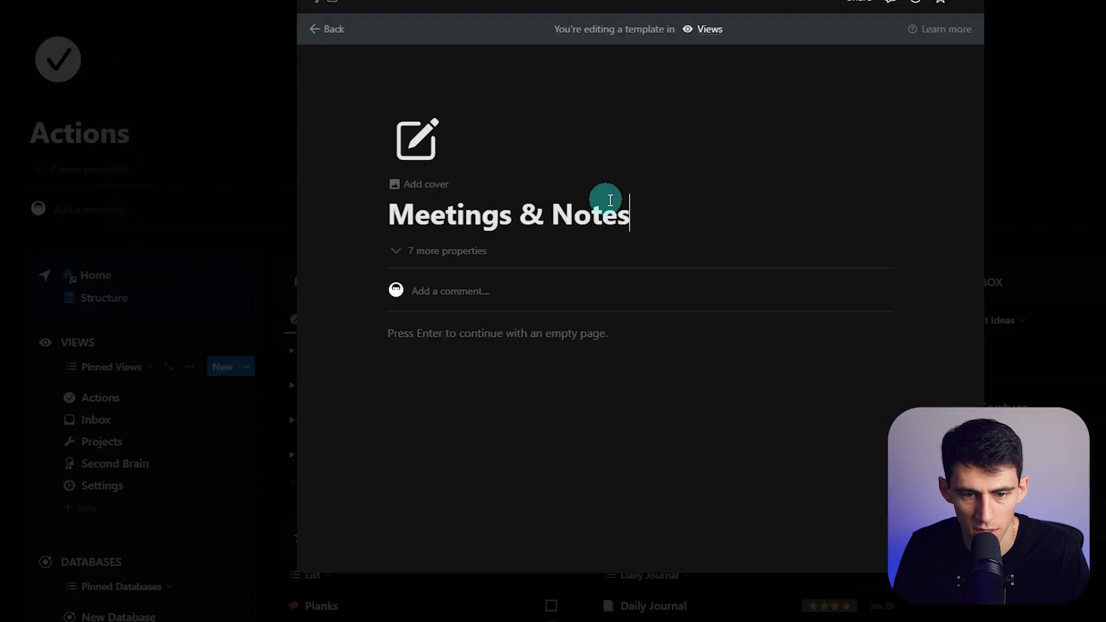
{"action": "type", "text": "(Desktop)"}
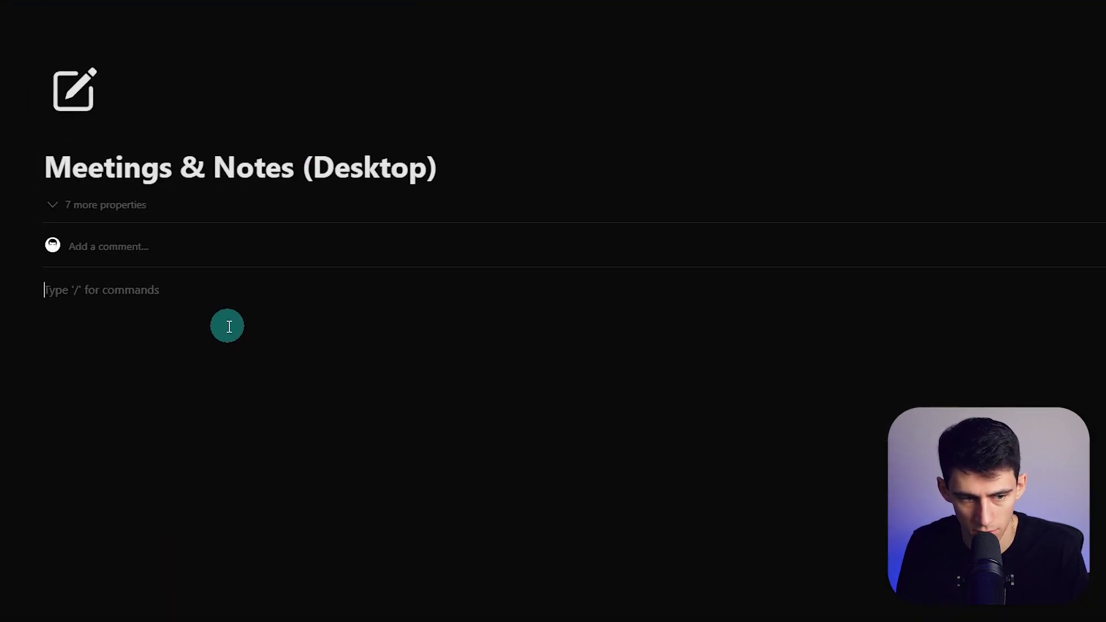
{"action": "type", "text": "/co"}
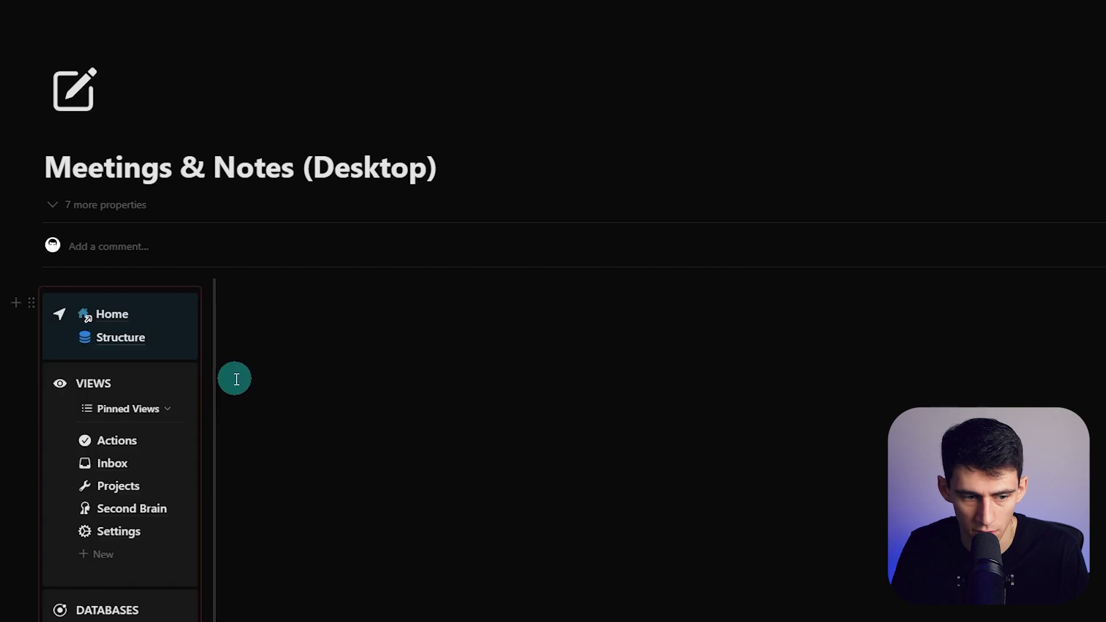
Split the template page into columns, with the copied synced sidebar in a narrow first column.
{"action": "left_click_drag", "start_coordinate": [216, 377], "coordinate": [276, 378]}
{"action": "scroll", "coordinate": [313, 364], "scroll_direction": "down", "scroll_amount": 2}
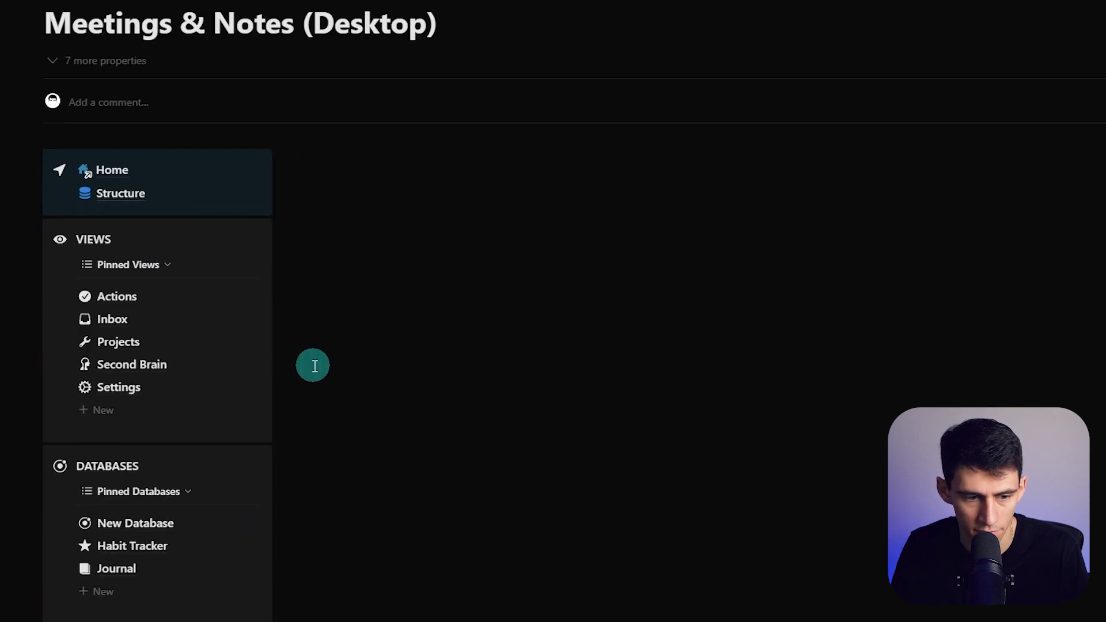
Open the Structure page and copy the link to the Meetings & Notes (DB) database.
{"action": "left_click", "coordinate": [1011, 154]}
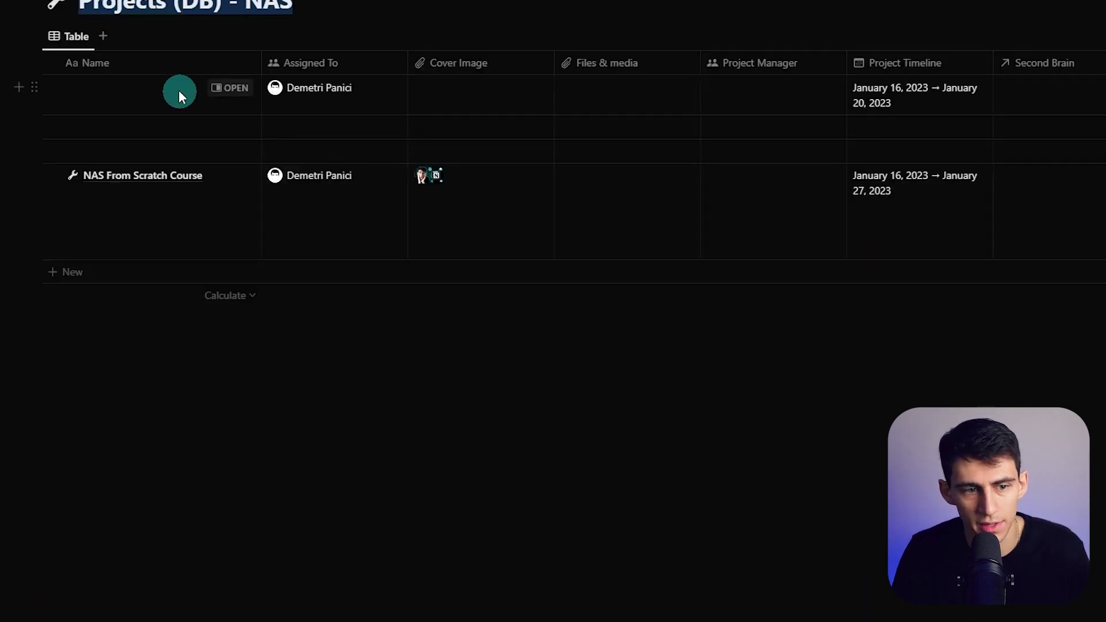
{"action": "left_click", "coordinate": [193, 26]}
{"action": "left_click", "coordinate": [196, 267]}
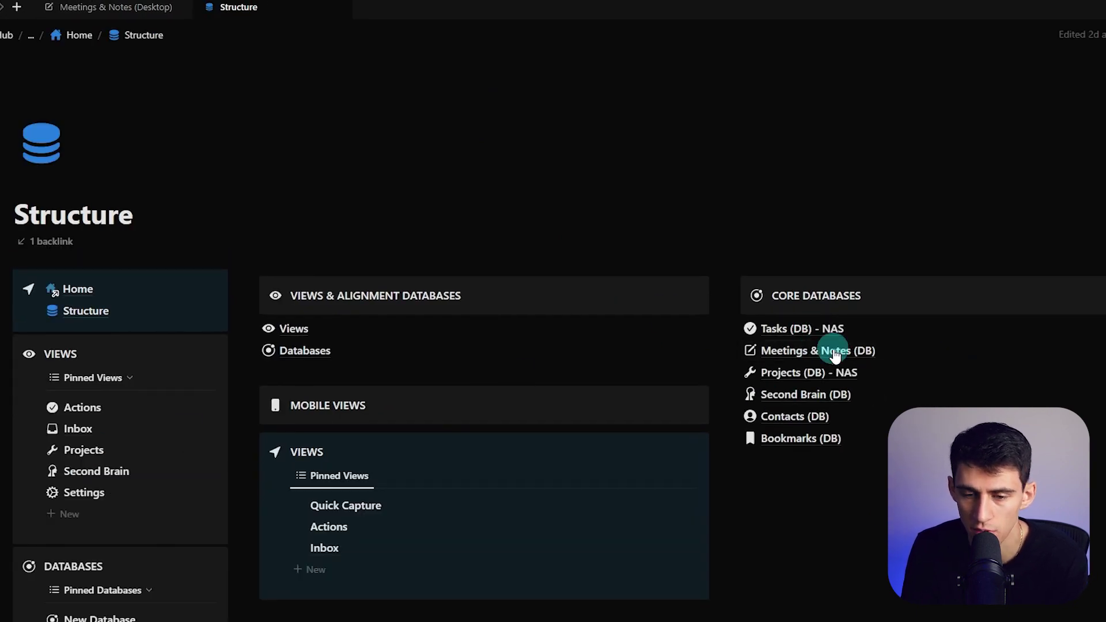
{"action": "right_click", "coordinate": [818, 352]}
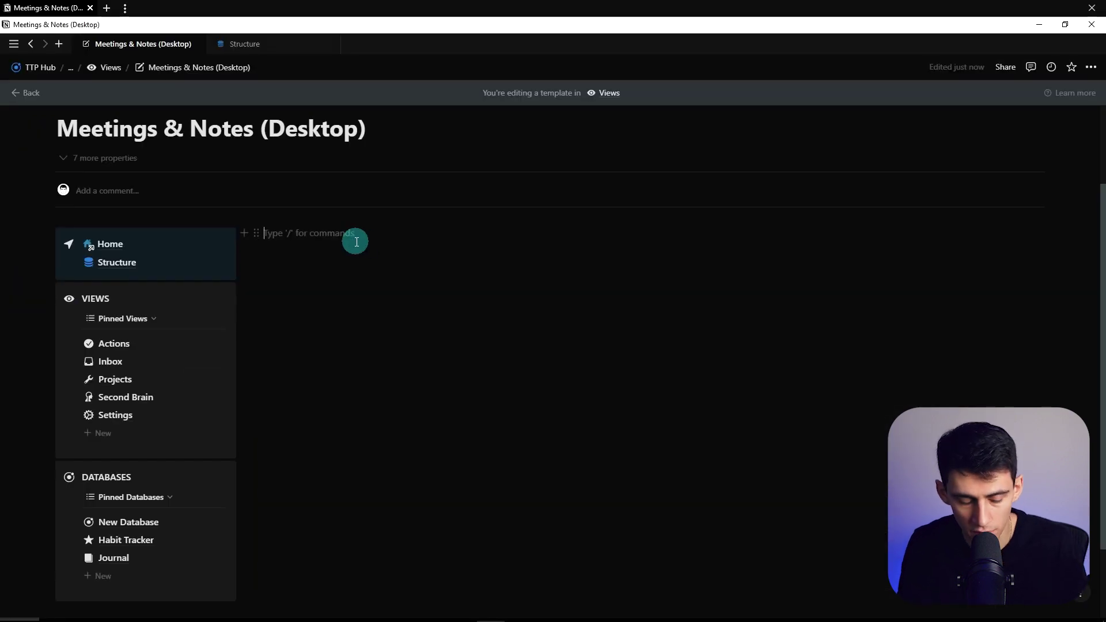
Add columns beside the sidebar, insert a linked view of Meetings & Notes (DB), and widen its column.
{"action": "type", "text": "/col"}
{"action": "key", "text": "Return"}
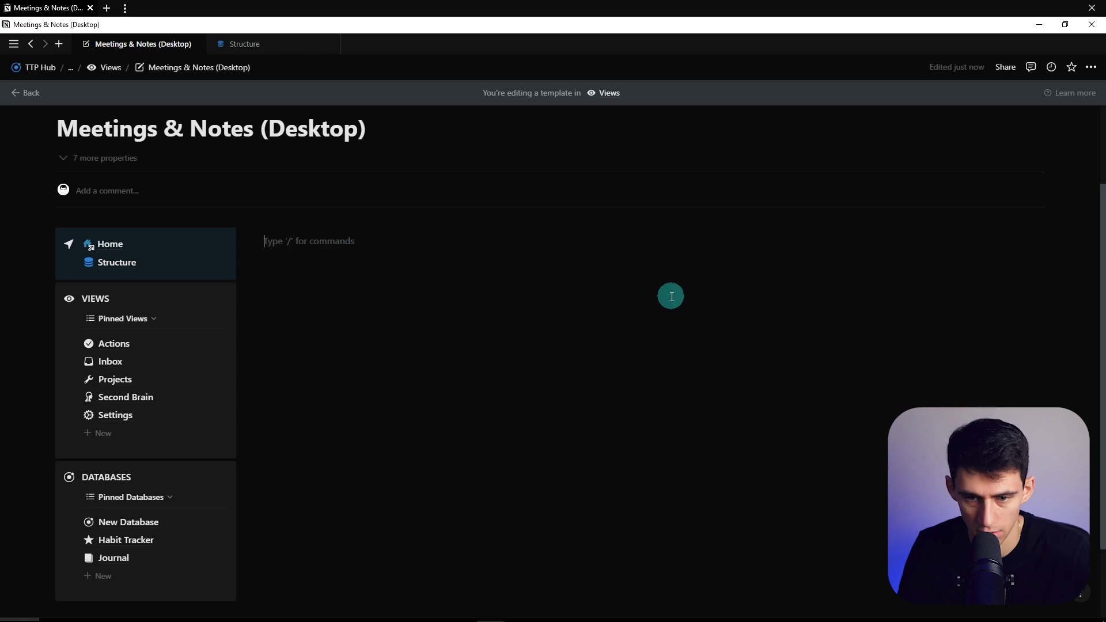
{"action": "key", "text": "ctrl+v"}
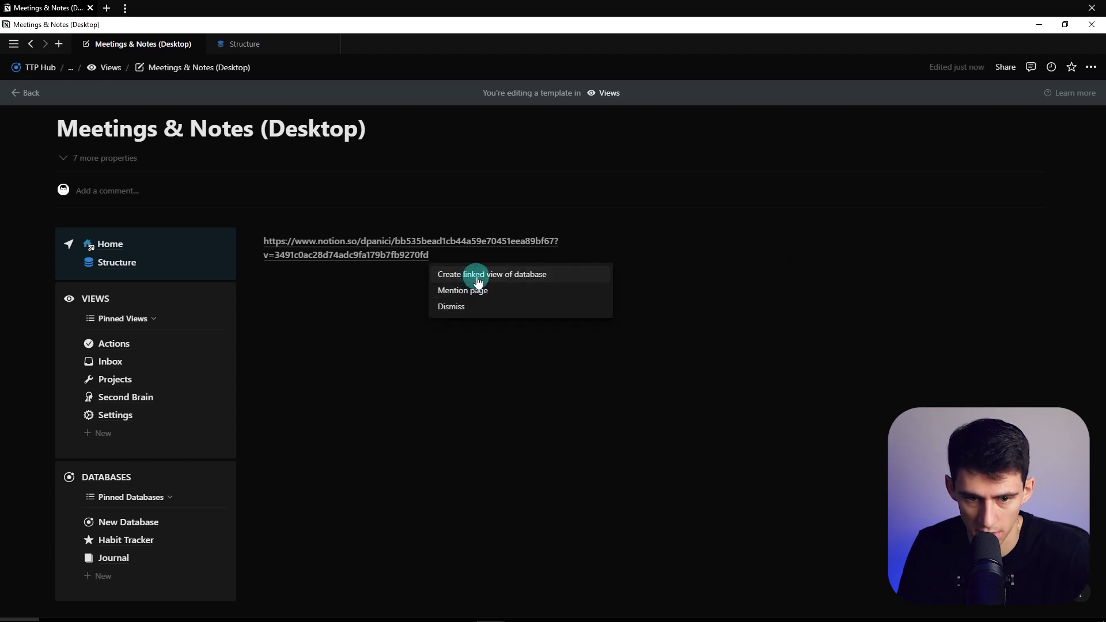
{"action": "left_click", "coordinate": [477, 275]}
{"action": "left_click", "coordinate": [506, 271]}
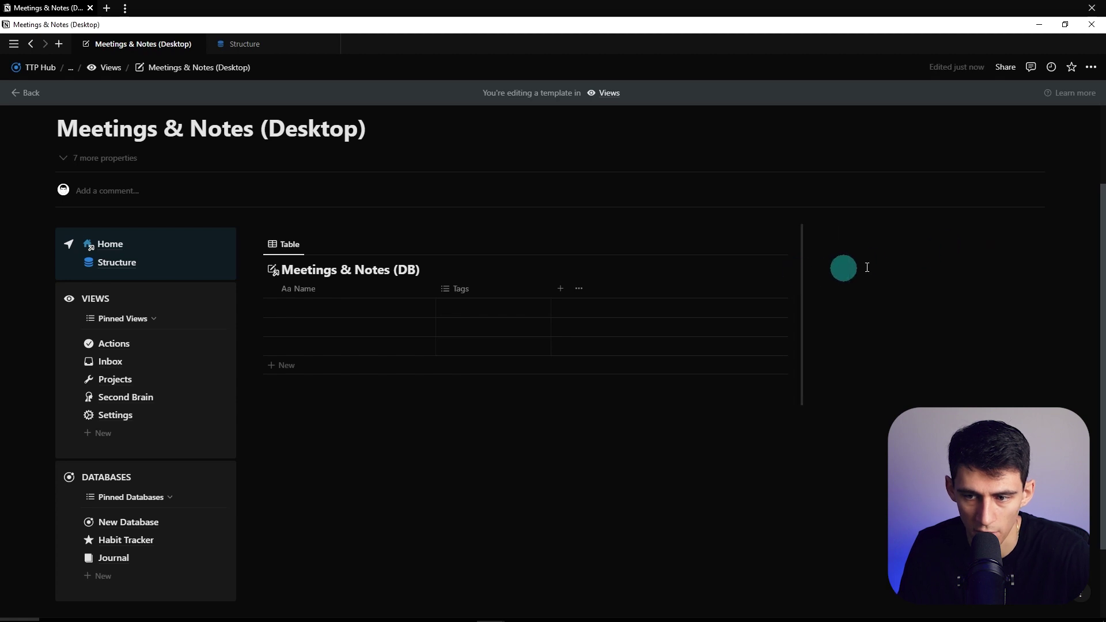
{"action": "left_click_drag", "start_coordinate": [867, 267], "coordinate": [882, 266]}
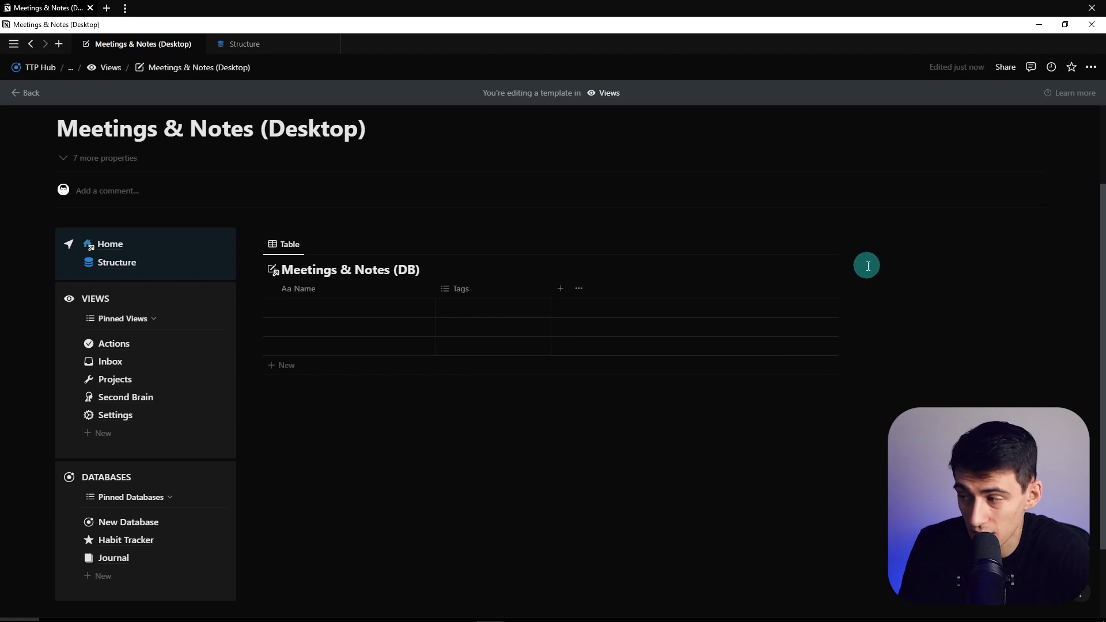
Change the linked database view to the Calendar layout with the database title hidden.
{"action": "left_click", "coordinate": [285, 244]}
{"action": "left_click", "coordinate": [301, 267]}
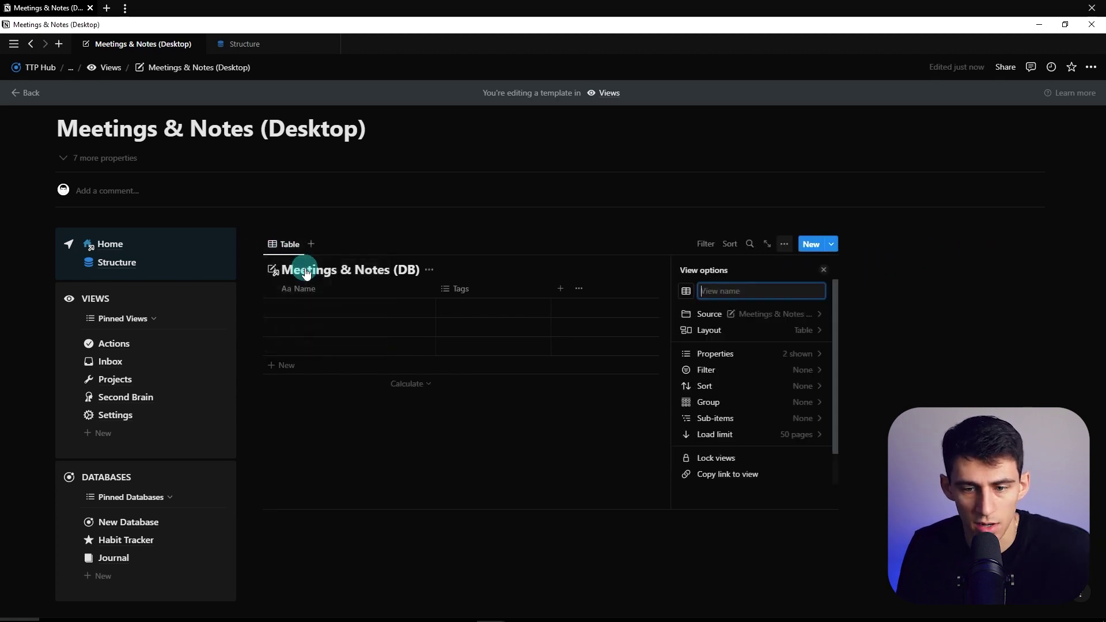
{"action": "type", "text": "r"}
{"action": "left_click", "coordinate": [412, 317]}
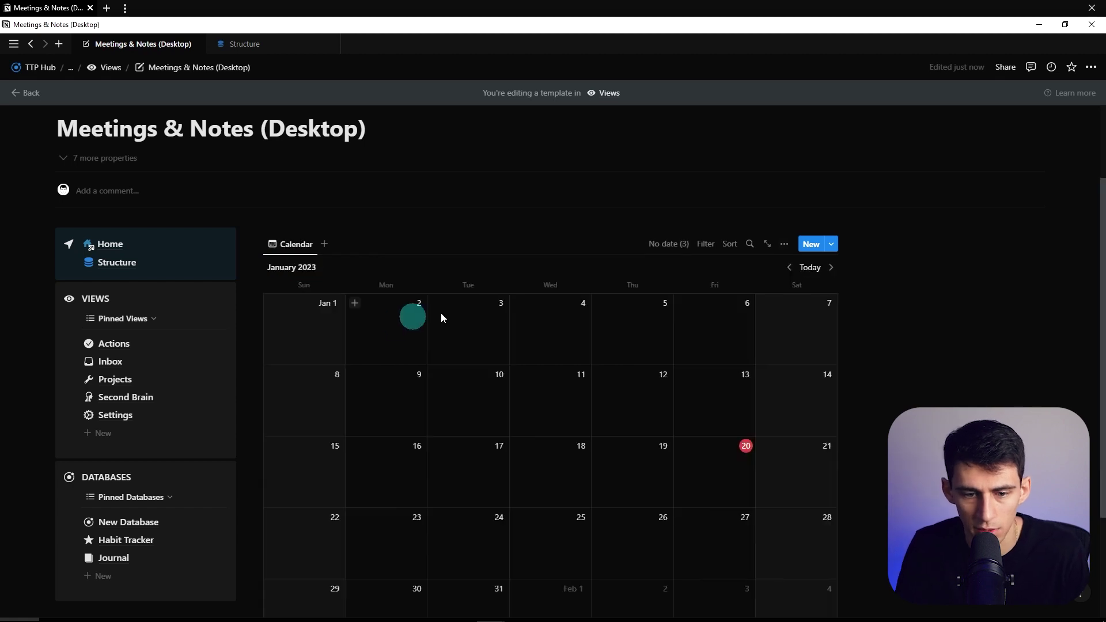
Create a calendar entry on January 20, 2023 and move its Date property above Tags.
{"action": "left_click", "coordinate": [684, 447]}
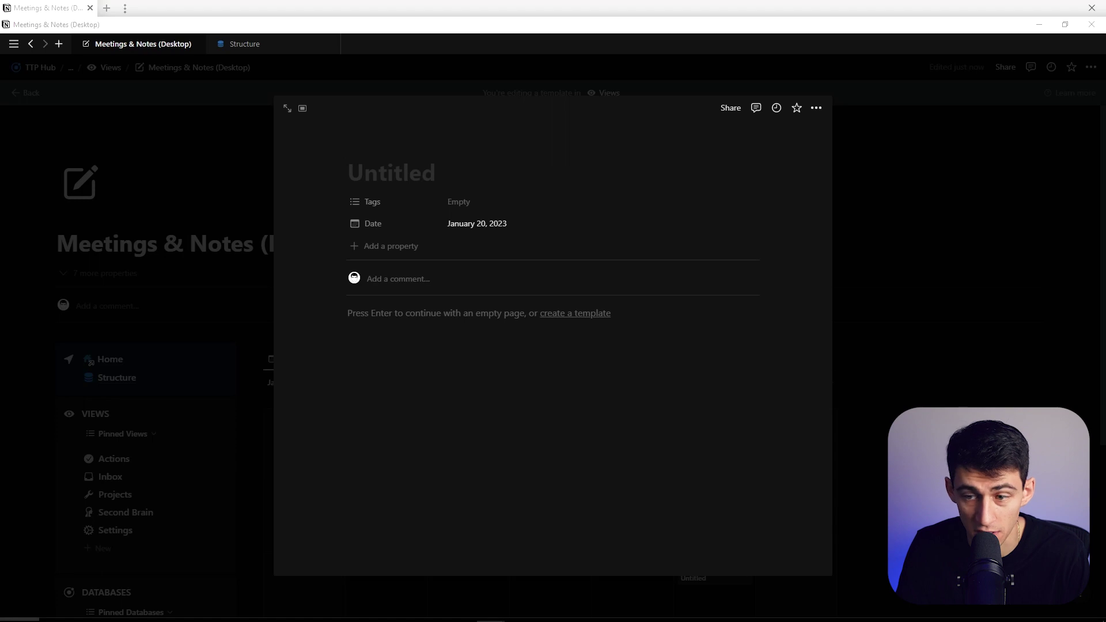
{"action": "left_click_drag", "start_coordinate": [374, 225], "coordinate": [371, 203]}
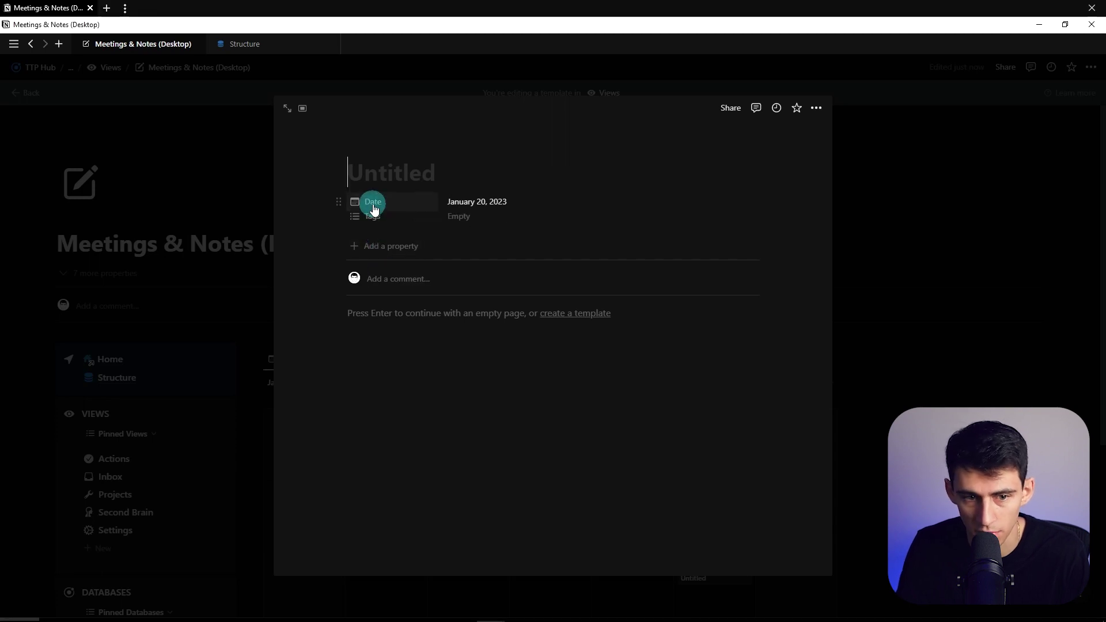
Add a Created time property to the entry and place it under Date.
{"action": "left_click", "coordinate": [380, 246]}
{"action": "type", "text": "crea"}
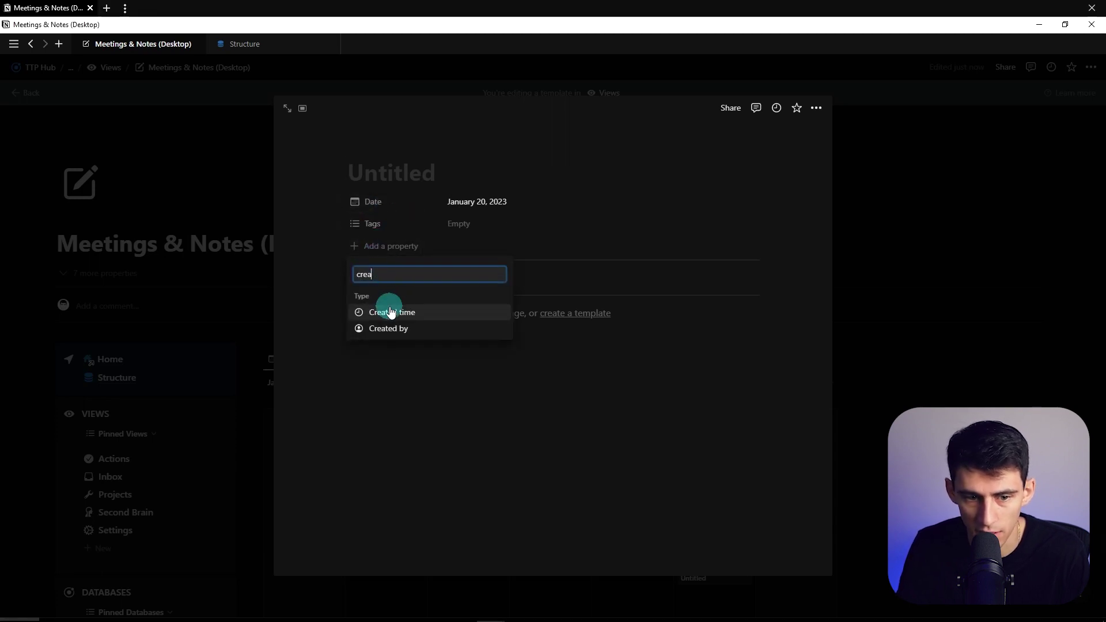
{"action": "left_click", "coordinate": [383, 311]}
Add a Select property named Type and move it above Tags.
{"action": "left_click", "coordinate": [382, 268]}
{"action": "type", "text": "se"}
{"action": "left_click", "coordinate": [372, 335]}
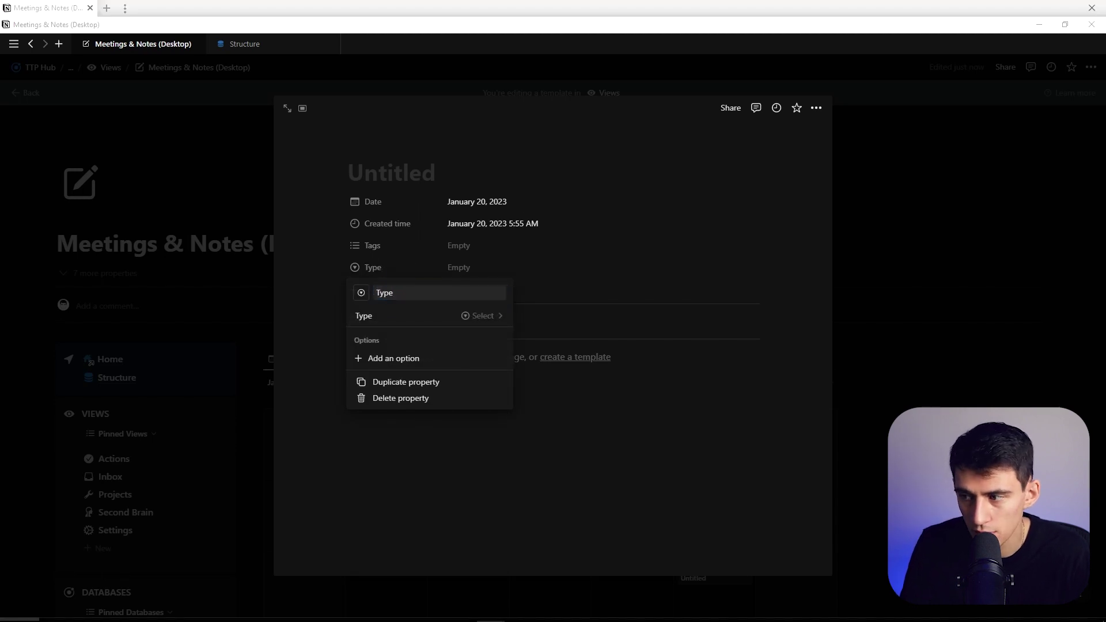
{"action": "left_click", "coordinate": [291, 209]}
{"action": "left_click_drag", "start_coordinate": [365, 267], "coordinate": [365, 243]}
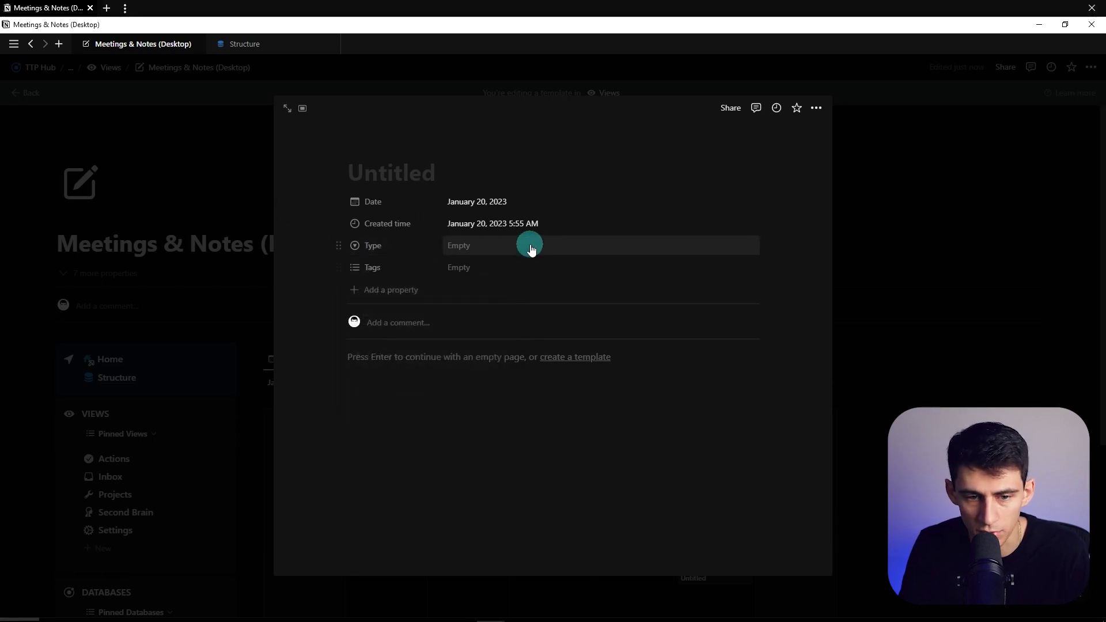
Create the Type options Standup, Weekly Sync and Ad Hoc, and set the entry's Type to Standup.
{"action": "type", "text": "Standup"}
{"action": "key", "text": "Return"}
{"action": "left_click", "coordinate": [530, 245]}
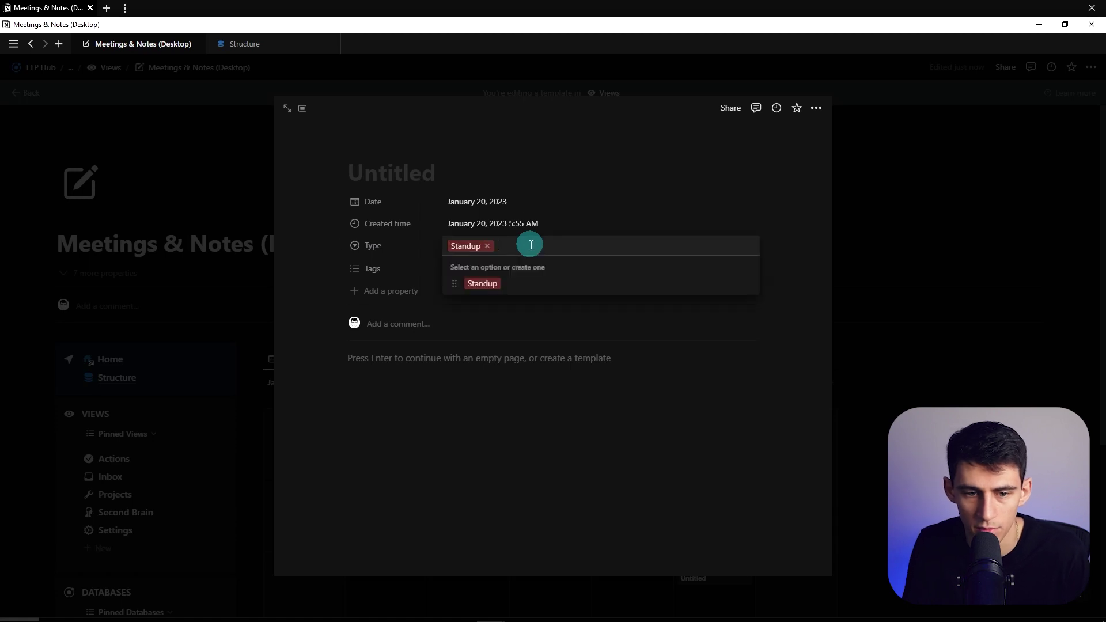
{"action": "type", "text": "Weekly Sync"}
{"action": "key", "text": "Return"}
{"action": "type", "text": "Ad H"}
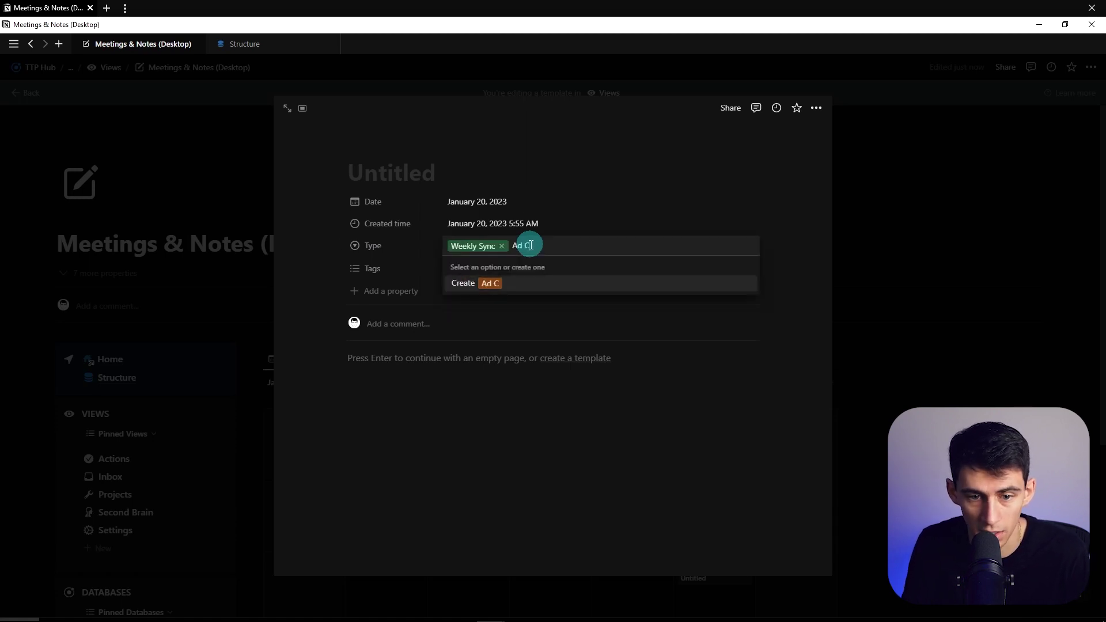
{"action": "type", "text": "oc"}
{"action": "key", "text": "Return"}
{"action": "left_click", "coordinate": [531, 248]}
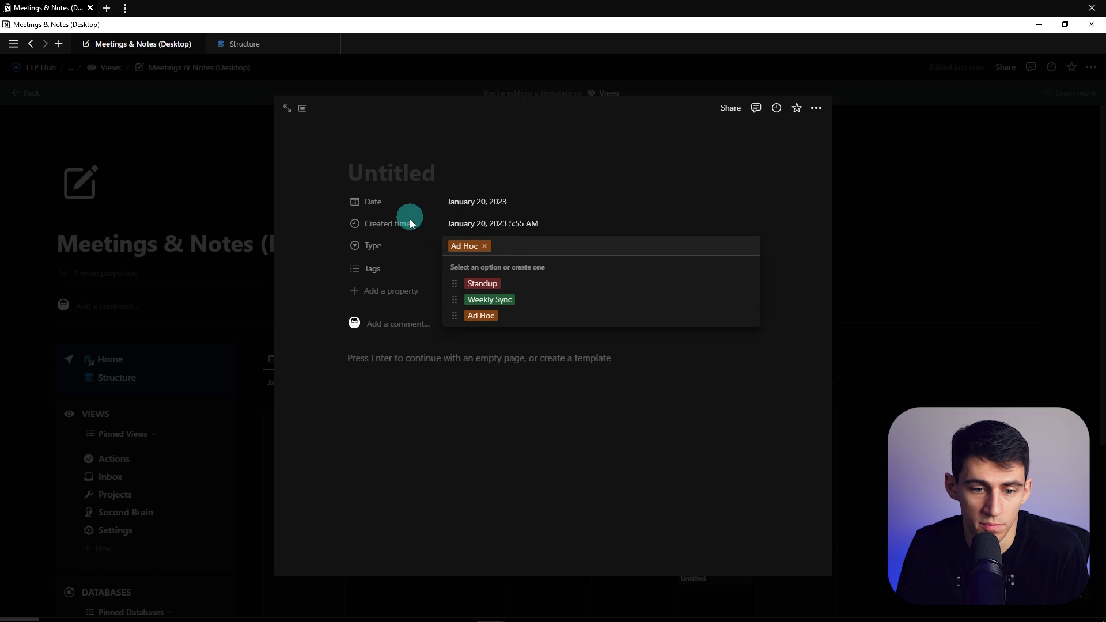
{"action": "left_click", "coordinate": [484, 282]}
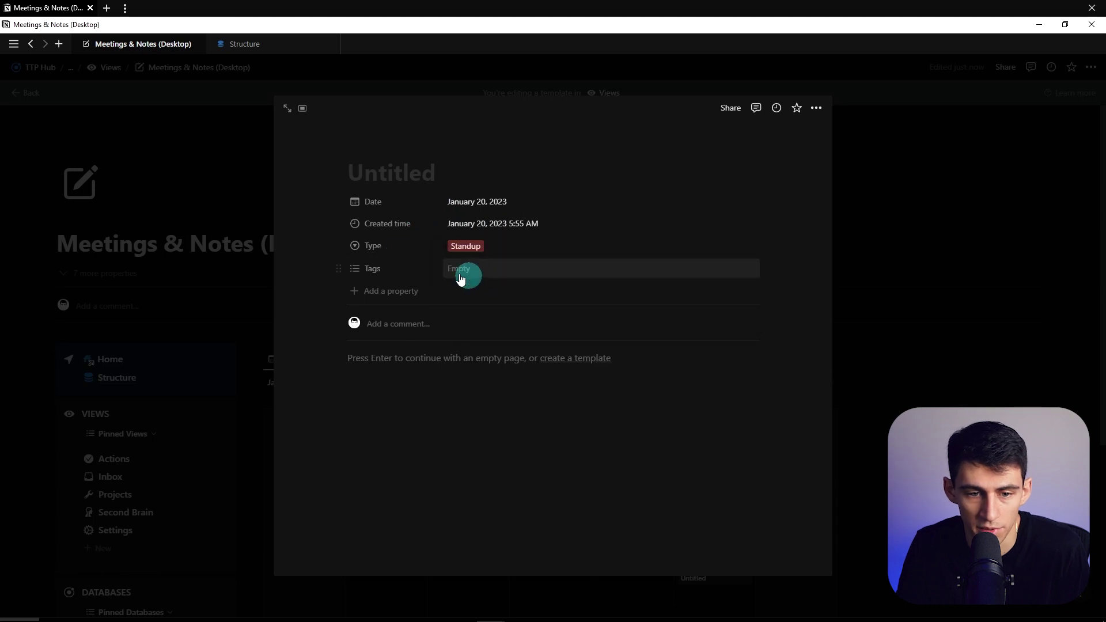
Delete the Tags property from the meetings database.
{"action": "left_click", "coordinate": [394, 273]}
{"action": "left_click", "coordinate": [388, 363]}
{"action": "left_click", "coordinate": [553, 339]}
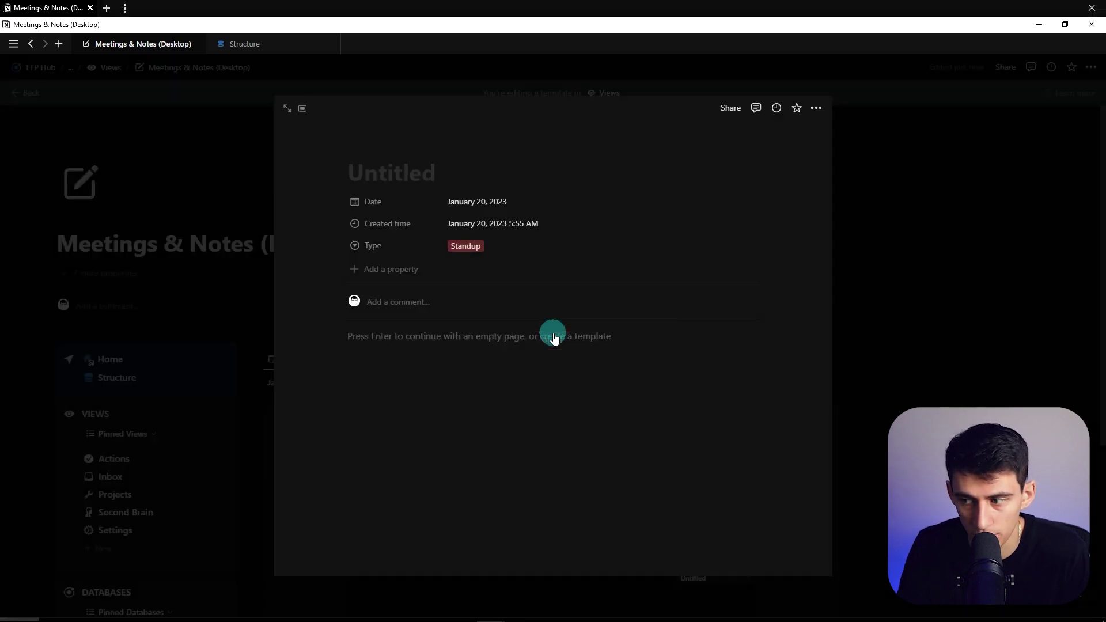
Add a Created by property to the meeting entry.
{"action": "left_click", "coordinate": [368, 269]}
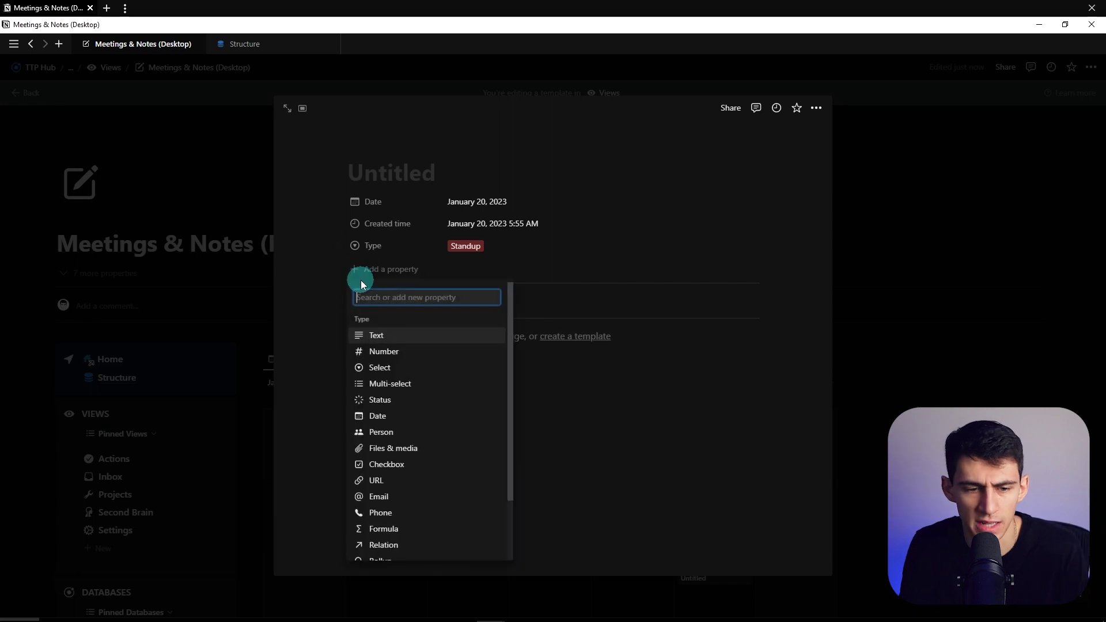
{"action": "type", "text": "crea"}
{"action": "key", "text": "Down"}
{"action": "key", "text": "Return"}
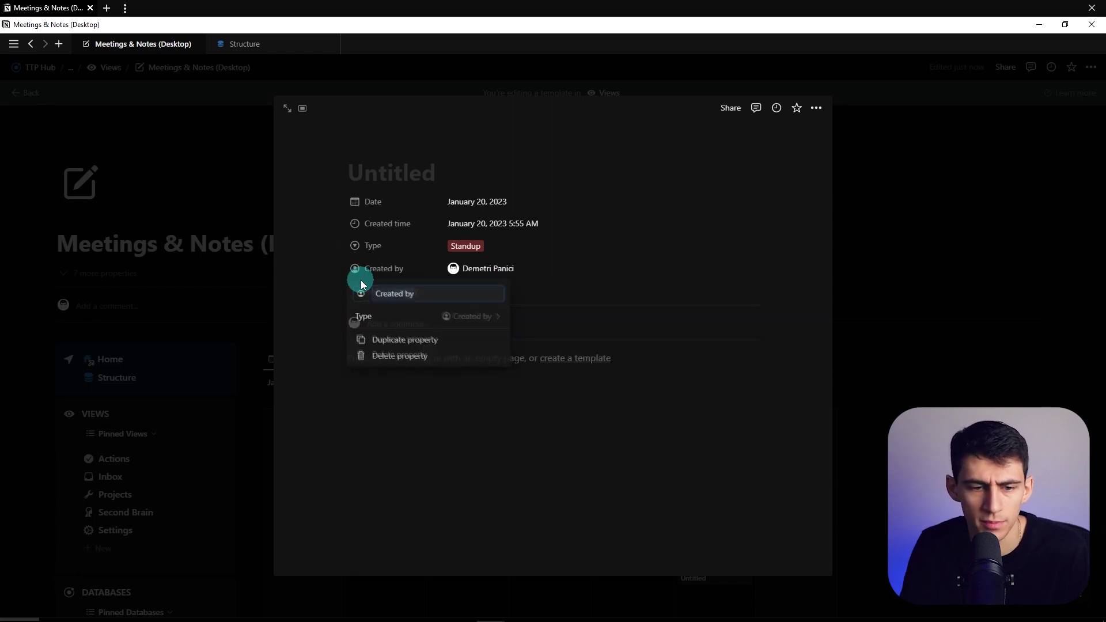
{"action": "key", "text": "Escape"}
Add a Person property named Participants and place it above Created by.
{"action": "left_click", "coordinate": [374, 296]}
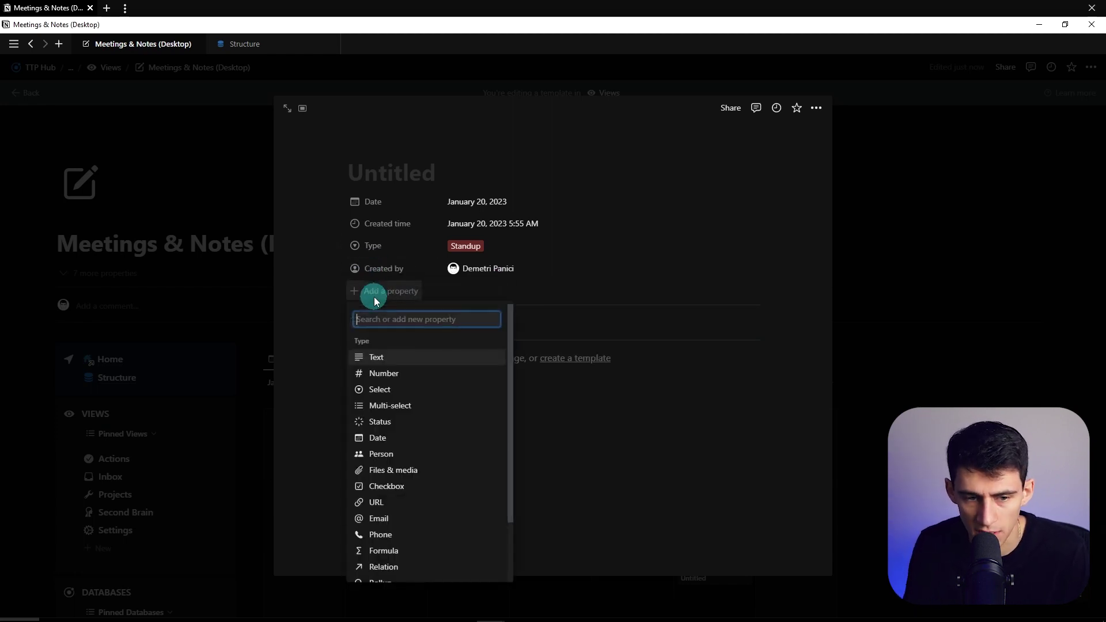
{"action": "type", "text": "p"}
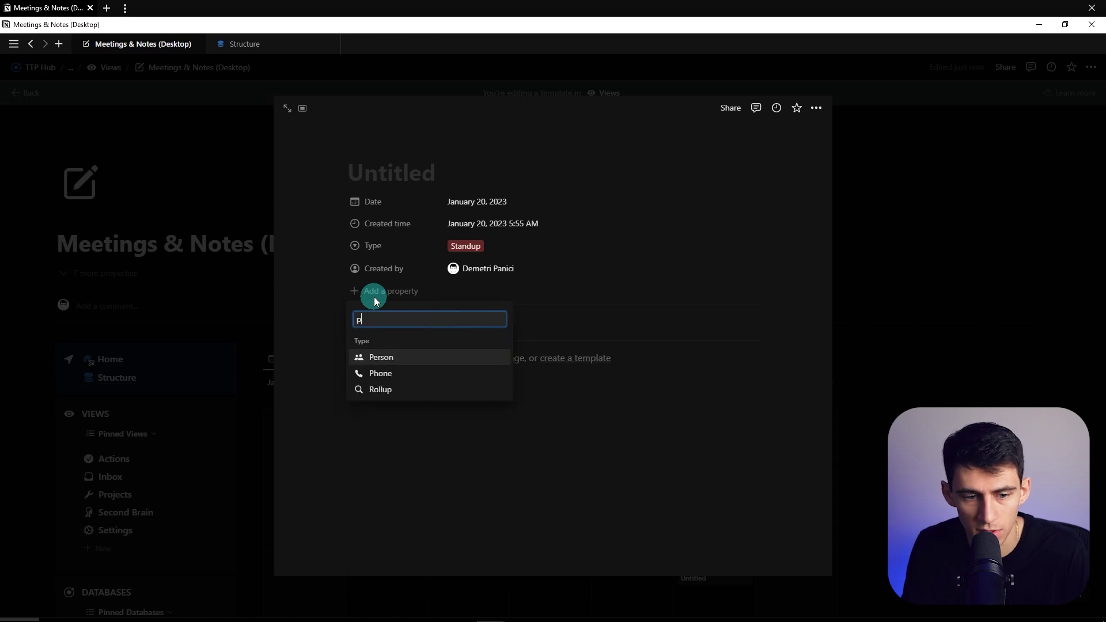
{"action": "key", "text": "Return"}
{"action": "type", "text": "Participants"}
{"action": "key", "text": "Return"}
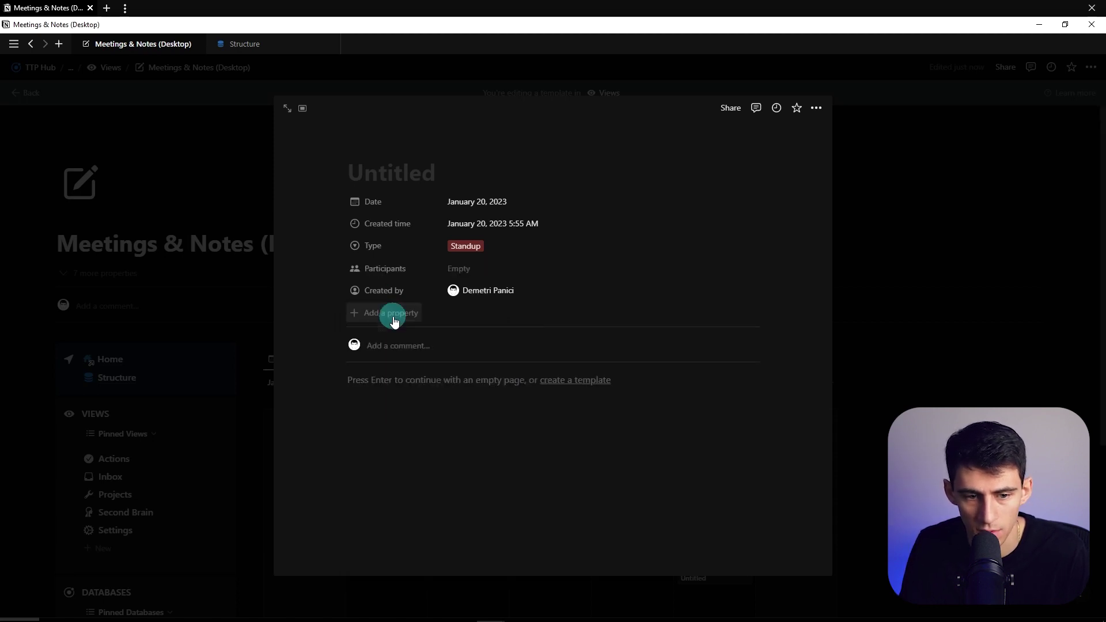
Add a URL property named Conference Call Link.
{"action": "left_click", "coordinate": [392, 316]}
{"action": "type", "text": "url"}
{"action": "key", "text": "Return"}
{"action": "type", "text": "Confe"}
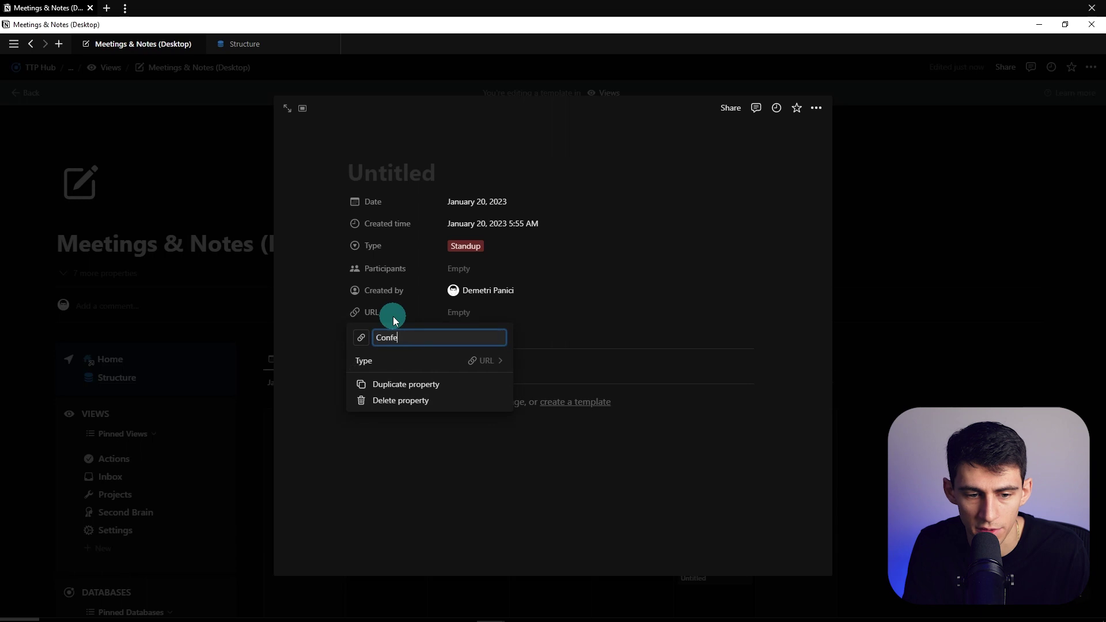
{"action": "type", "text": "rence Call Link"}
{"action": "key", "text": "Return"}
Add a second URL property named Event Link.
{"action": "left_click", "coordinate": [371, 325]}
{"action": "type", "text": "url"}
{"action": "key", "text": "Return"}
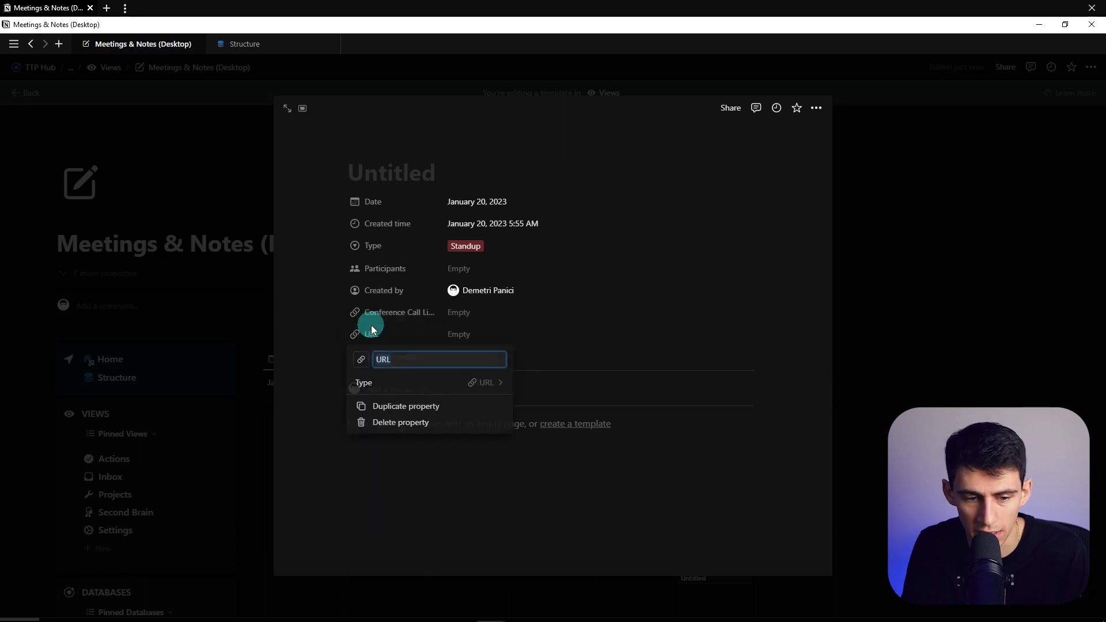
{"action": "type", "text": "Event Link"}
{"action": "key", "text": "Return"}
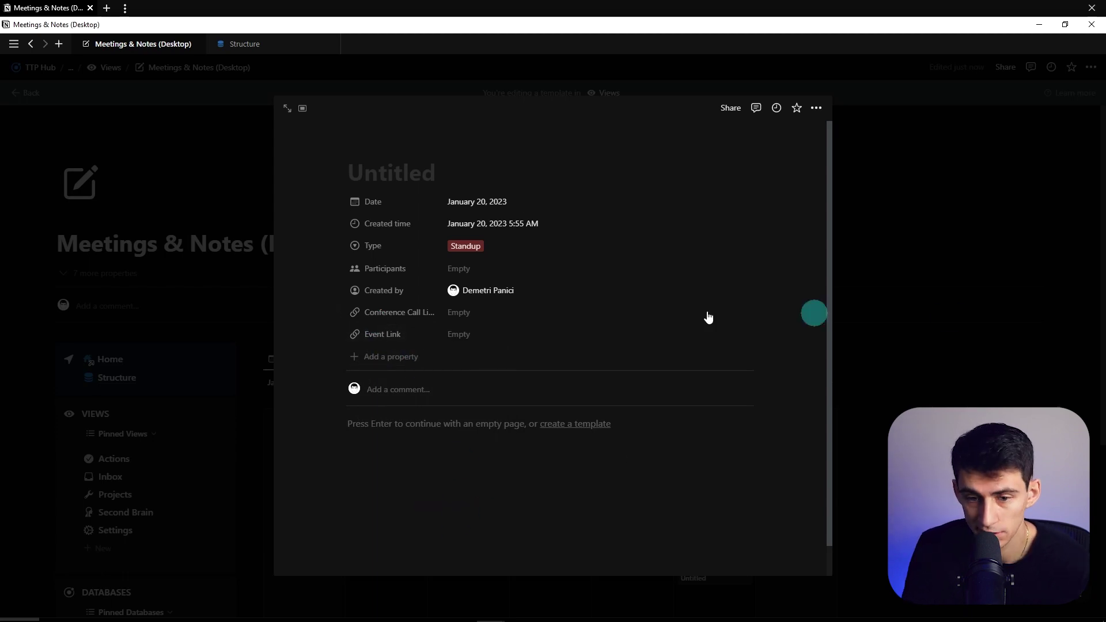
Add a Checkbox property named Pinned and place it above Conference Call Link.
{"action": "left_click", "coordinate": [411, 356]}
{"action": "type", "text": "check"}
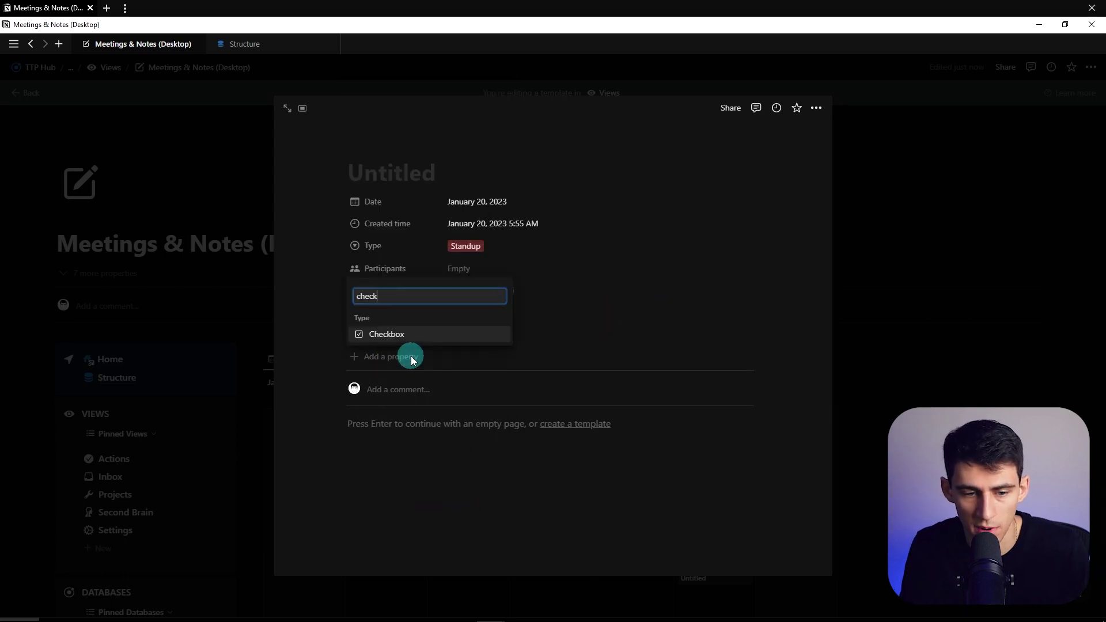
{"action": "key", "text": "Return"}
{"action": "type", "text": "Pinned"}
{"action": "key", "text": "Return"}
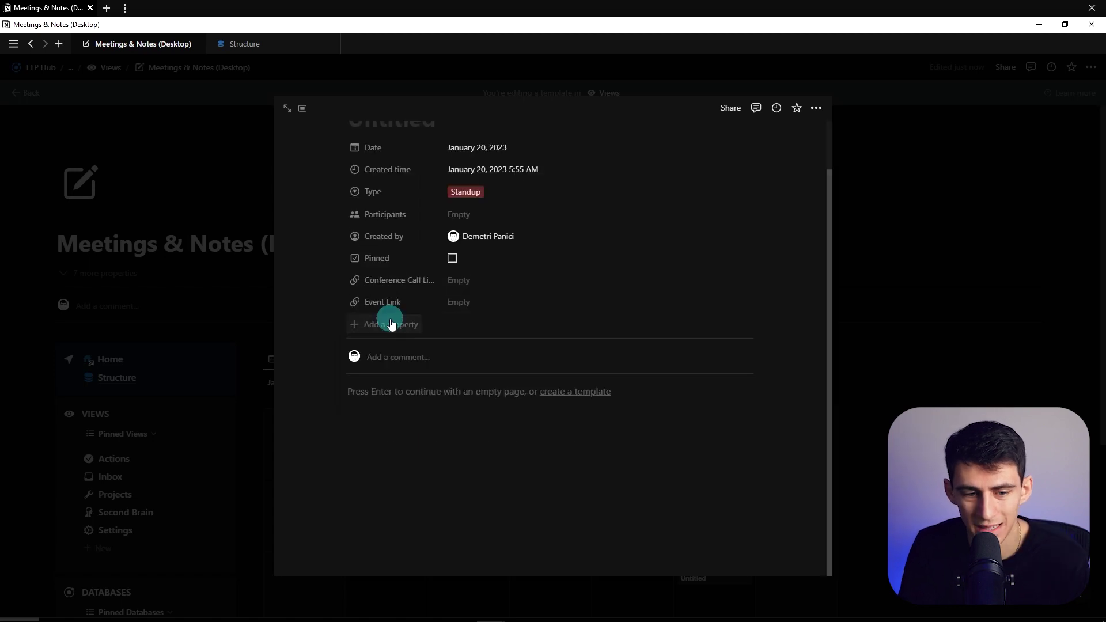
Add a Projects relation to Projects (DB) - NAS, shown there as a related property named Meetings & Notes.
{"action": "left_click", "coordinate": [389, 320]}
{"action": "type", "text": "re"}
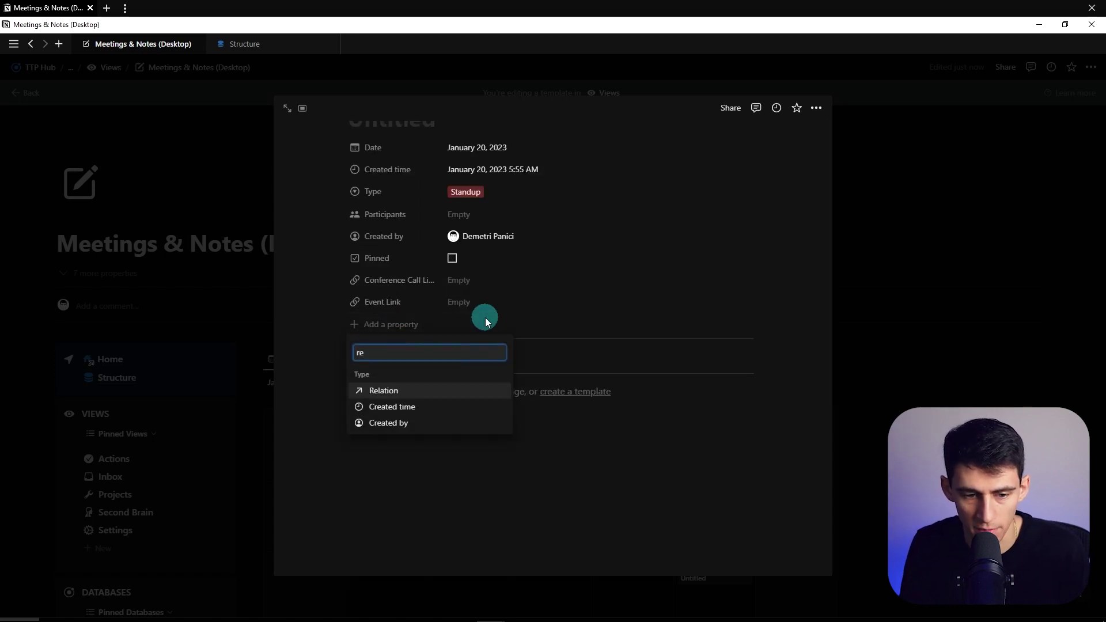
{"action": "key", "text": "Return"}
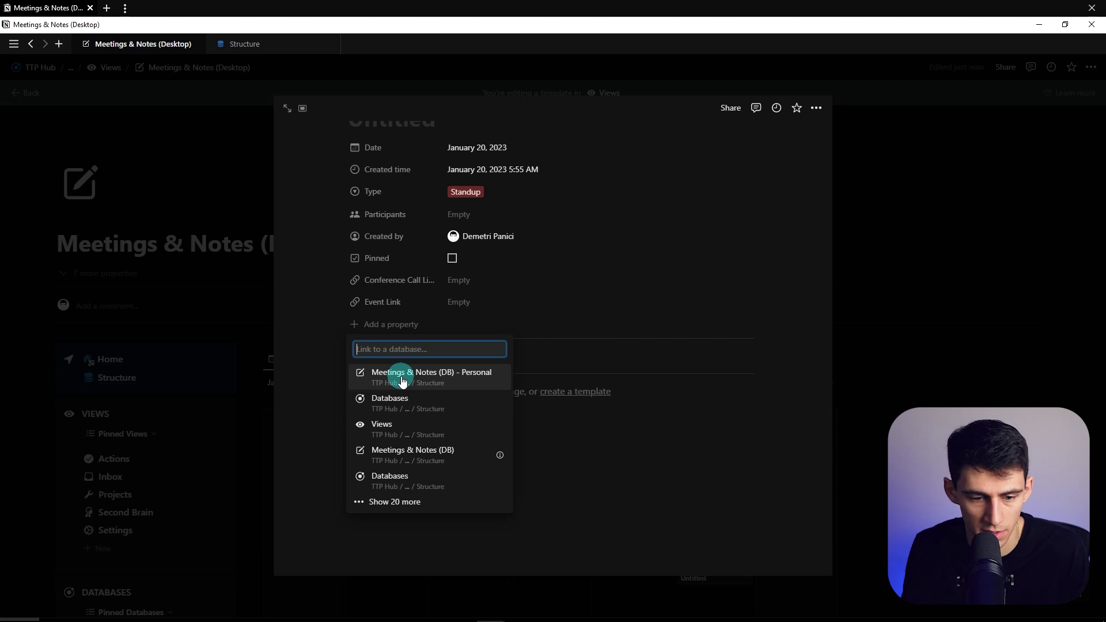
{"action": "type", "text": "projects (DB) - NAS"}
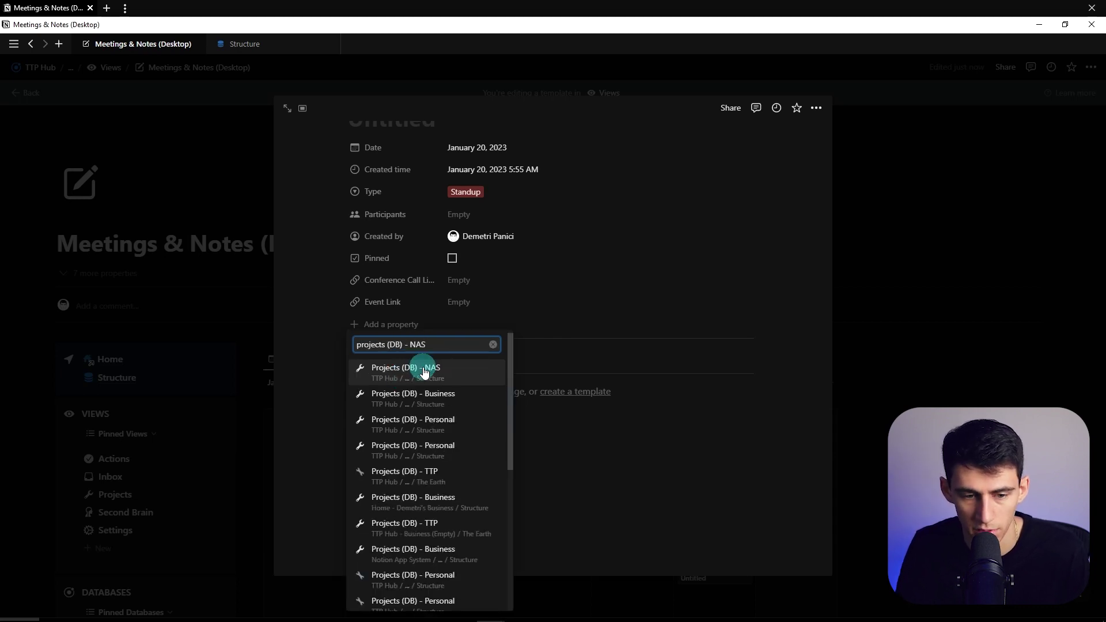
{"action": "left_click", "coordinate": [403, 372]}
{"action": "left_click", "coordinate": [452, 436]}
{"action": "type", "text": "Meetings & Notes"}
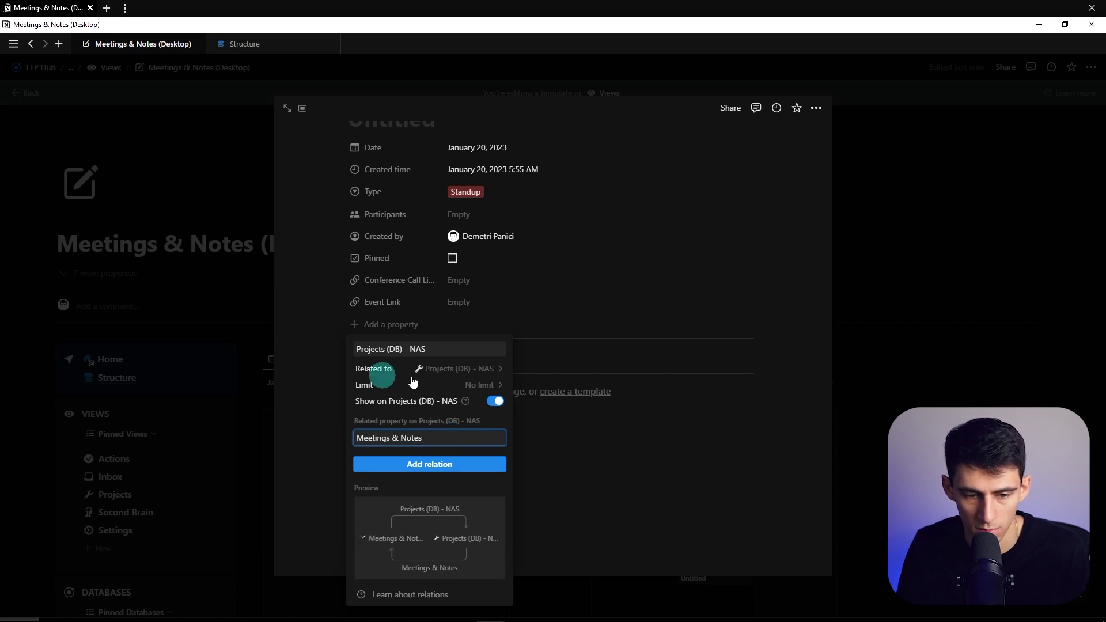
{"action": "left_click", "coordinate": [448, 350]}
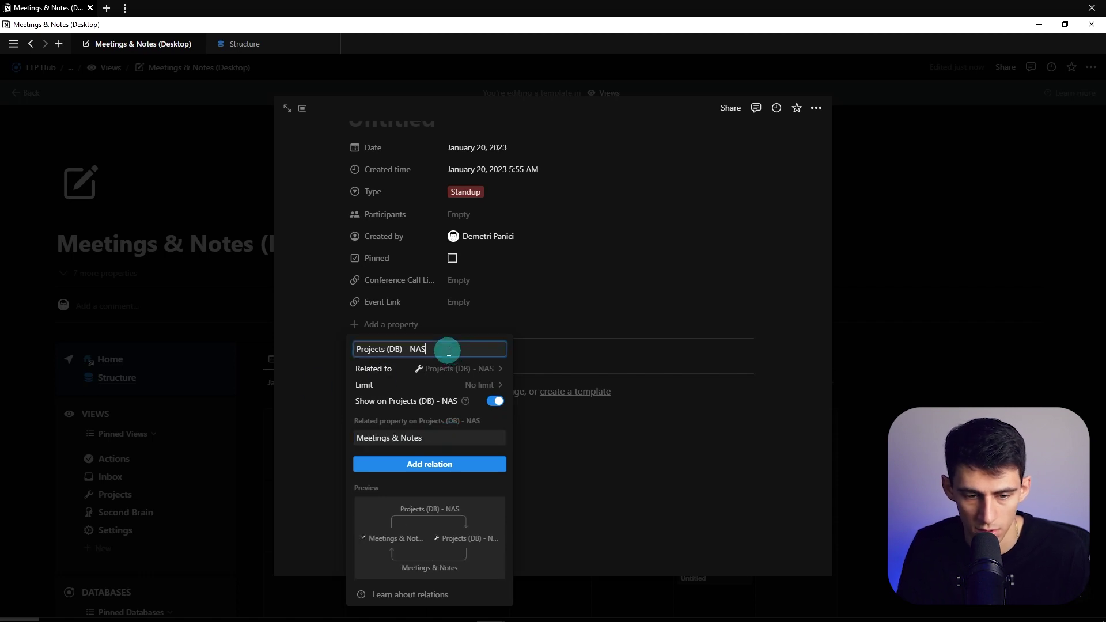
{"action": "left_click", "coordinate": [424, 325]}
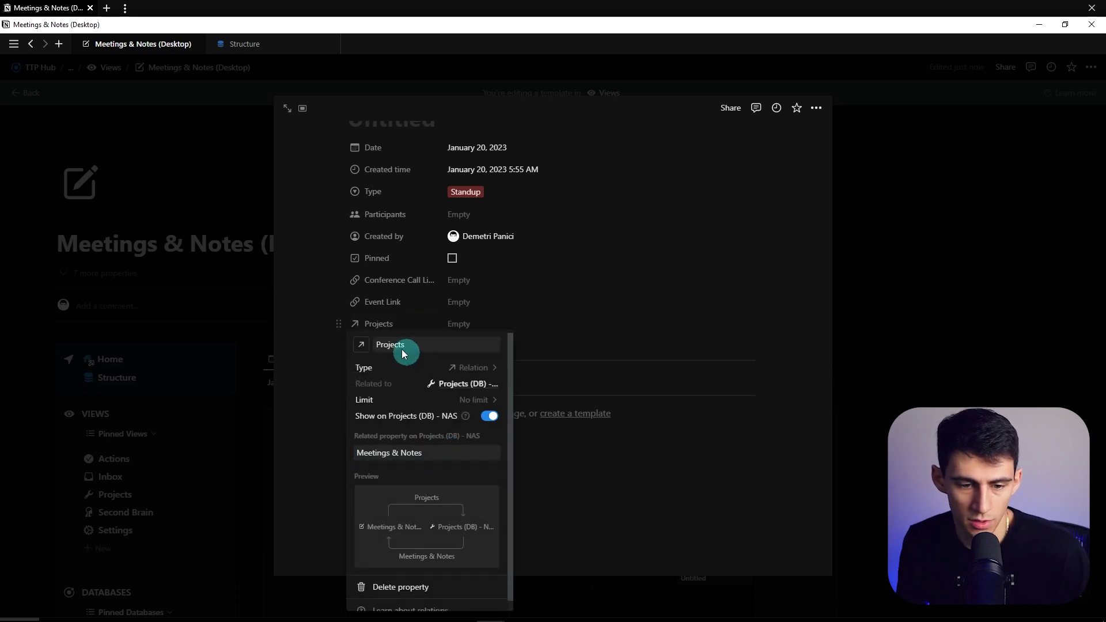
Show the Projects relation as a section beneath the page properties and close the meeting entry.
{"action": "left_click", "coordinate": [374, 326]}
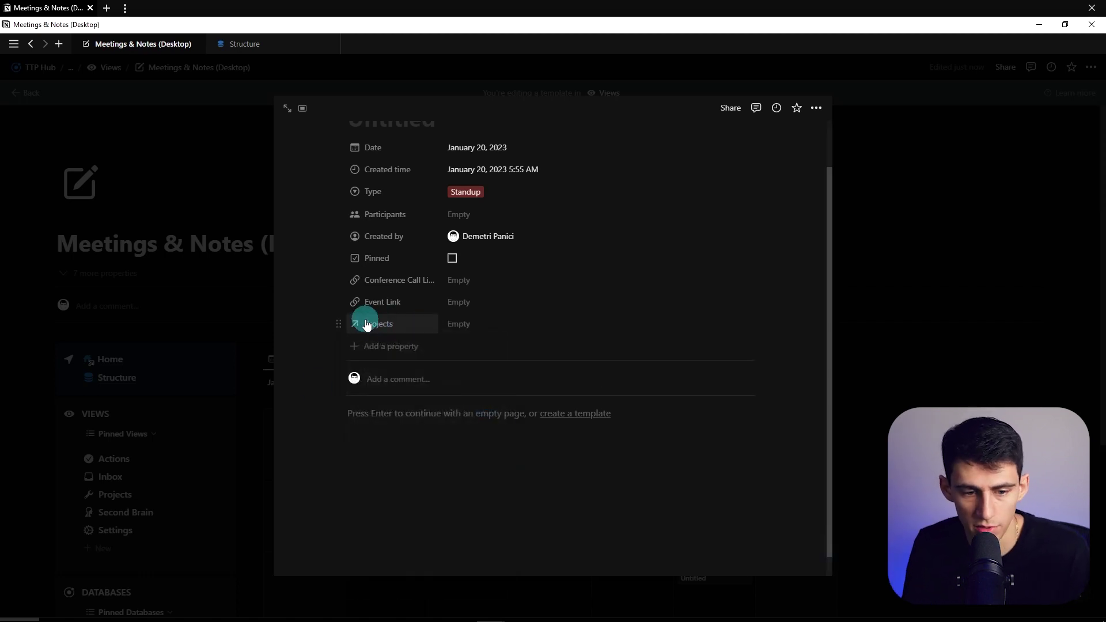
{"action": "left_click", "coordinate": [380, 329]}
{"action": "left_click", "coordinate": [387, 349]}
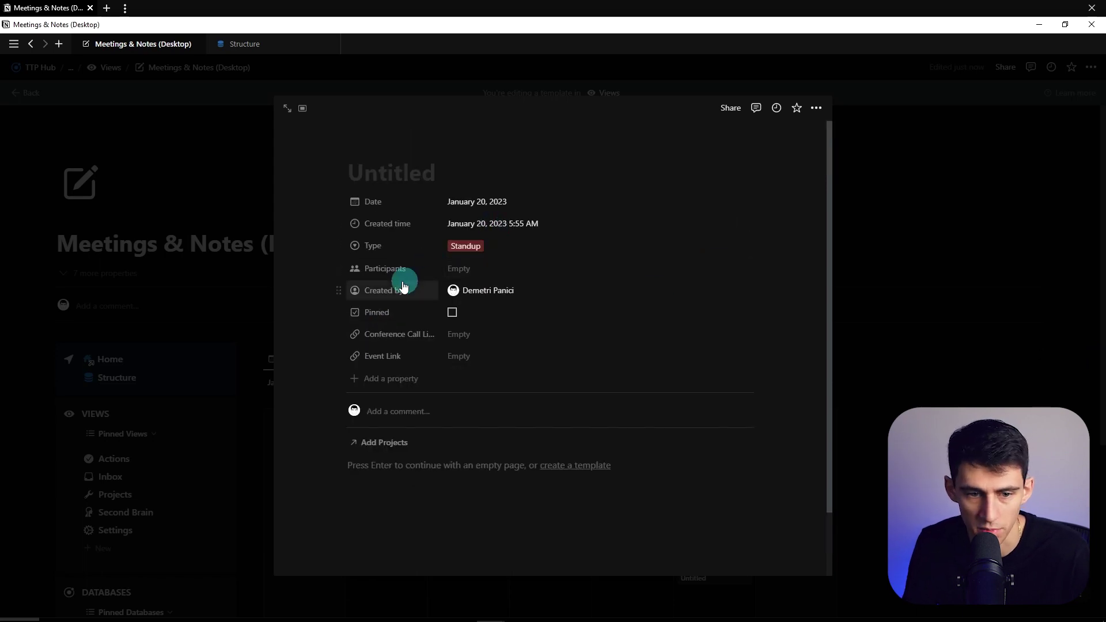
{"action": "left_click", "coordinate": [972, 279]}
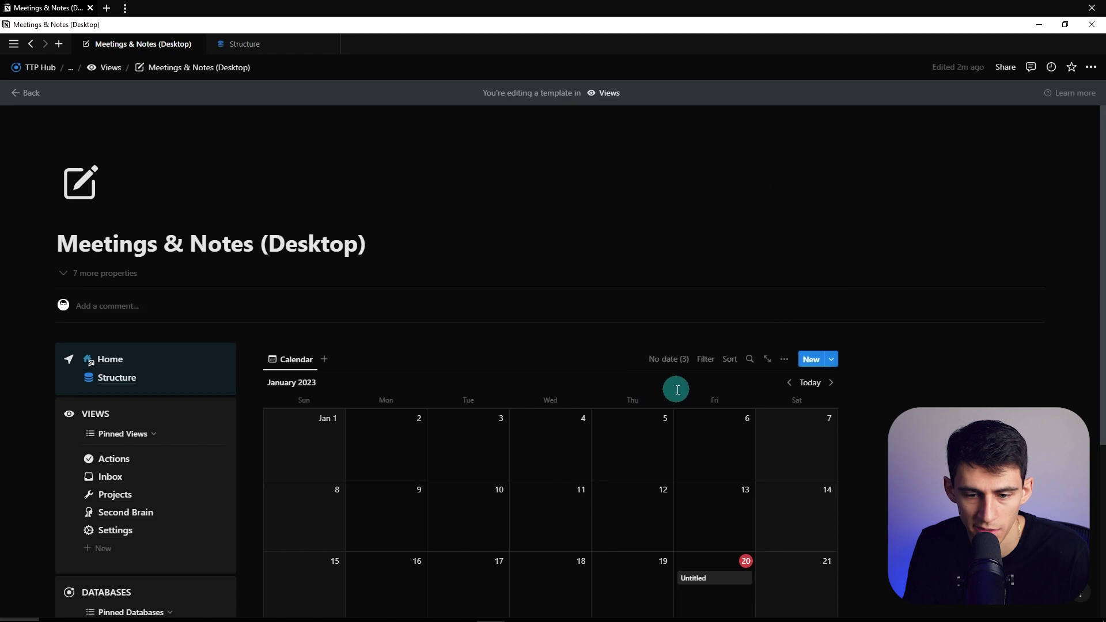
Rename the calendar view as Calendar (By Date).
{"action": "scroll", "coordinate": [580, 284], "scroll_direction": "down", "scroll_amount": 2}
{"action": "left_click", "coordinate": [311, 247]}
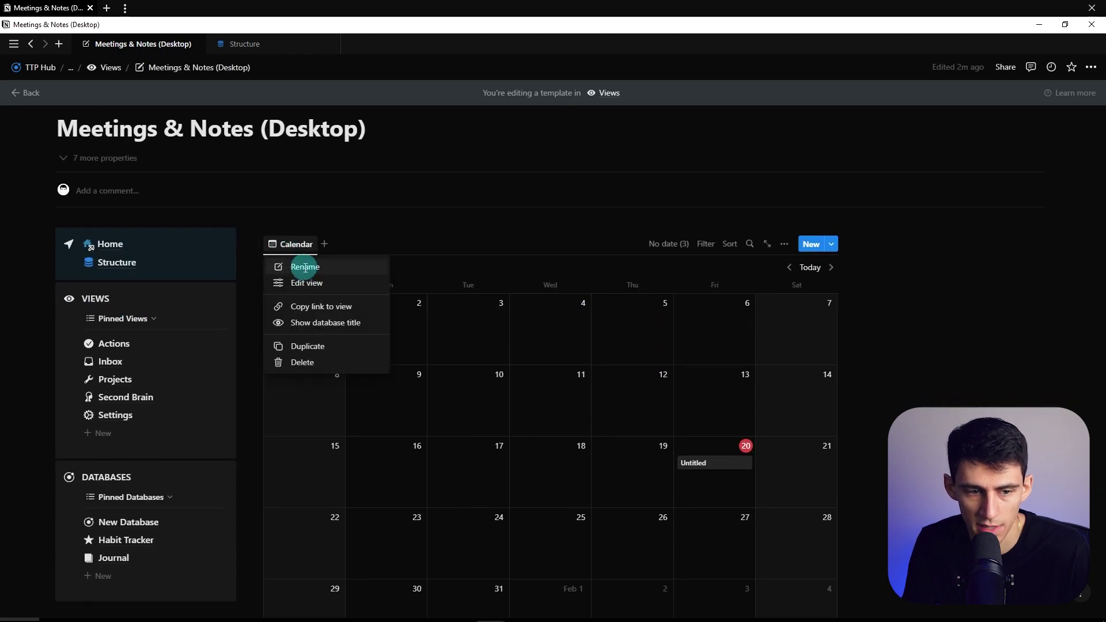
{"action": "left_click", "coordinate": [304, 266]}
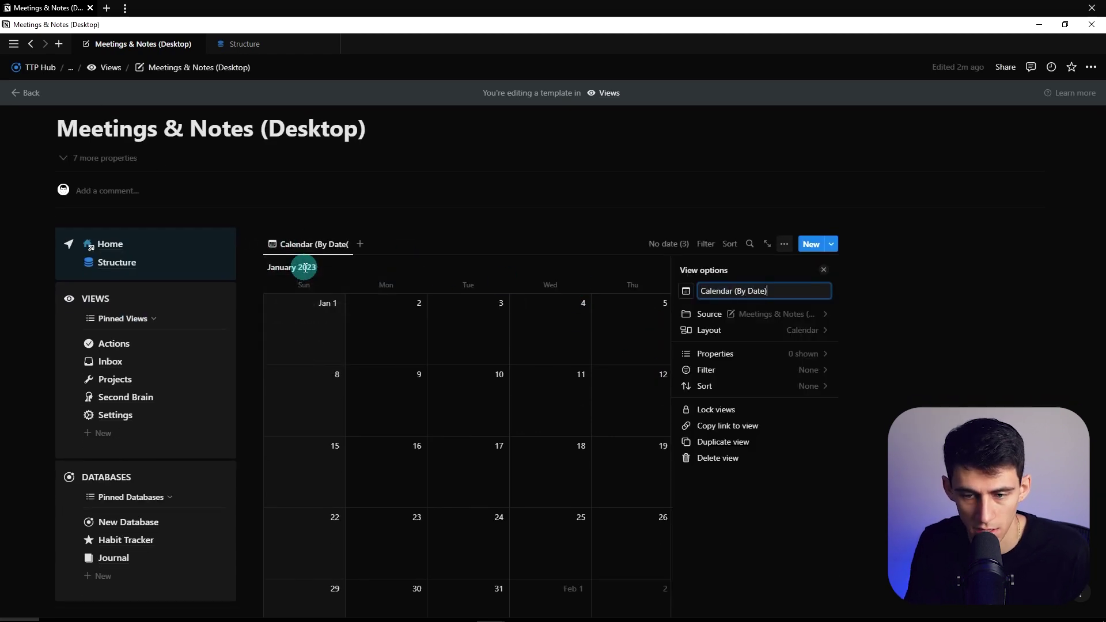
Duplicate the calendar view as Calendar (By Created) and show its entries by Created time.
{"action": "left_click", "coordinate": [305, 252]}
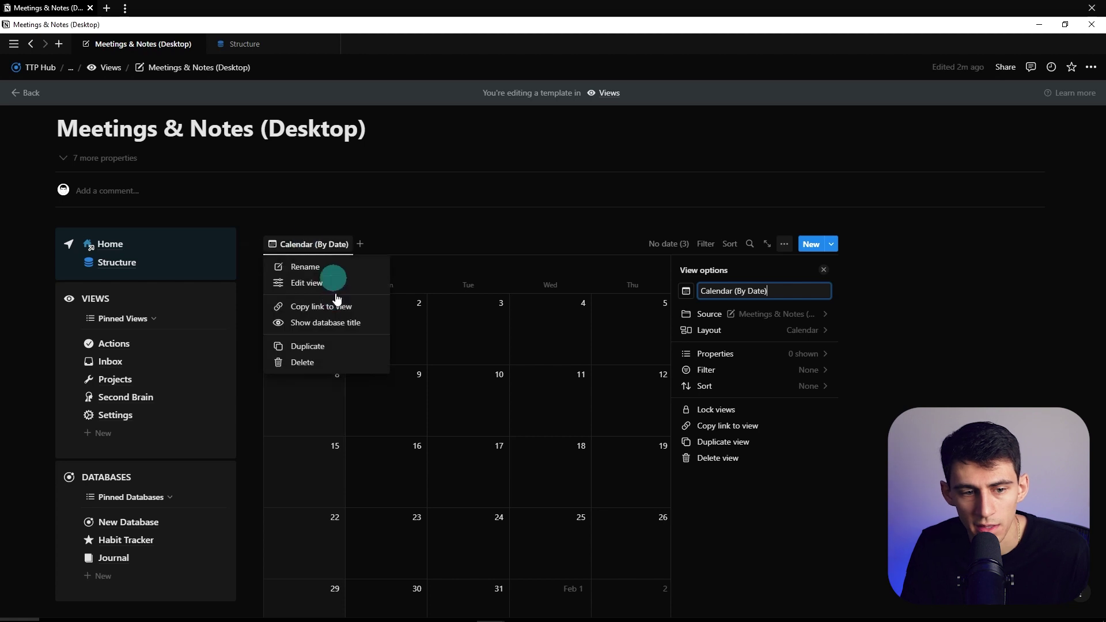
{"action": "left_click", "coordinate": [327, 348]}
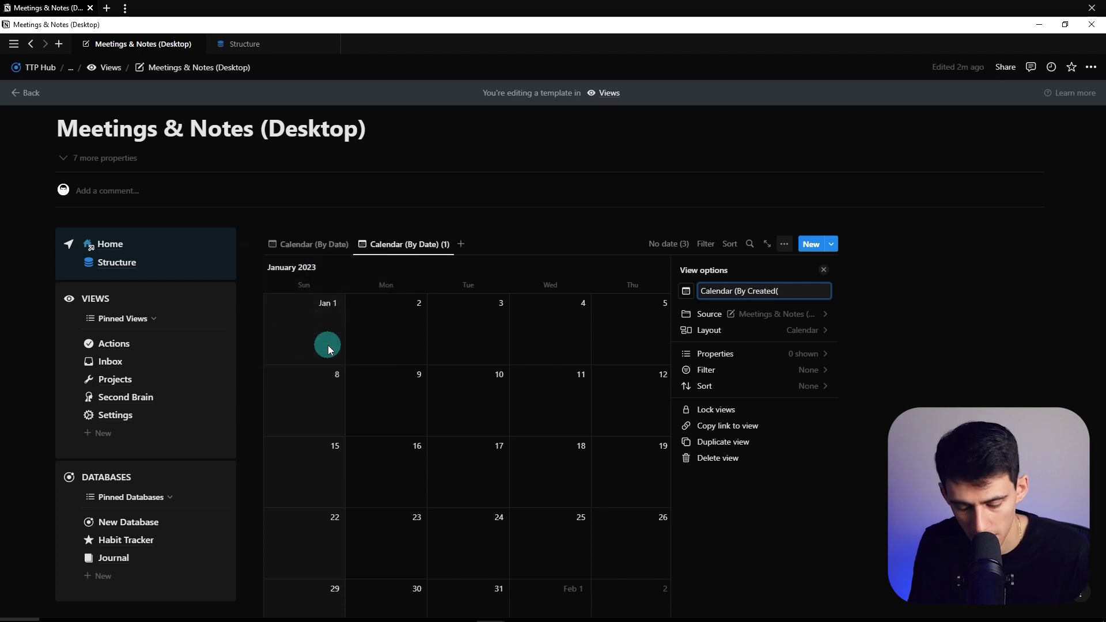
{"action": "left_click", "coordinate": [688, 334]}
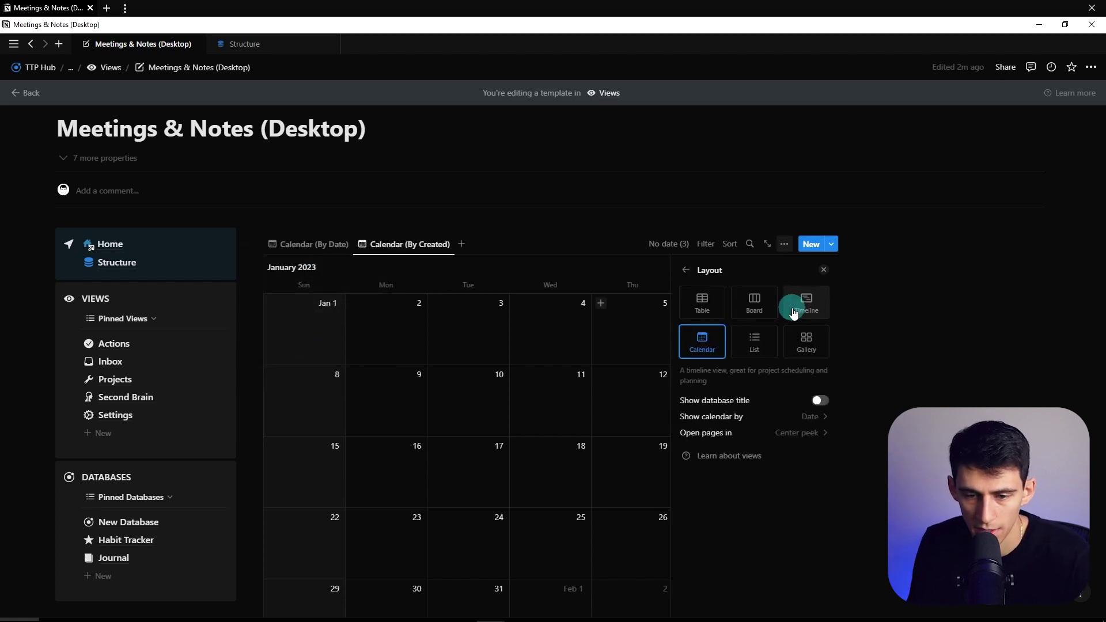
{"action": "left_click", "coordinate": [760, 406]}
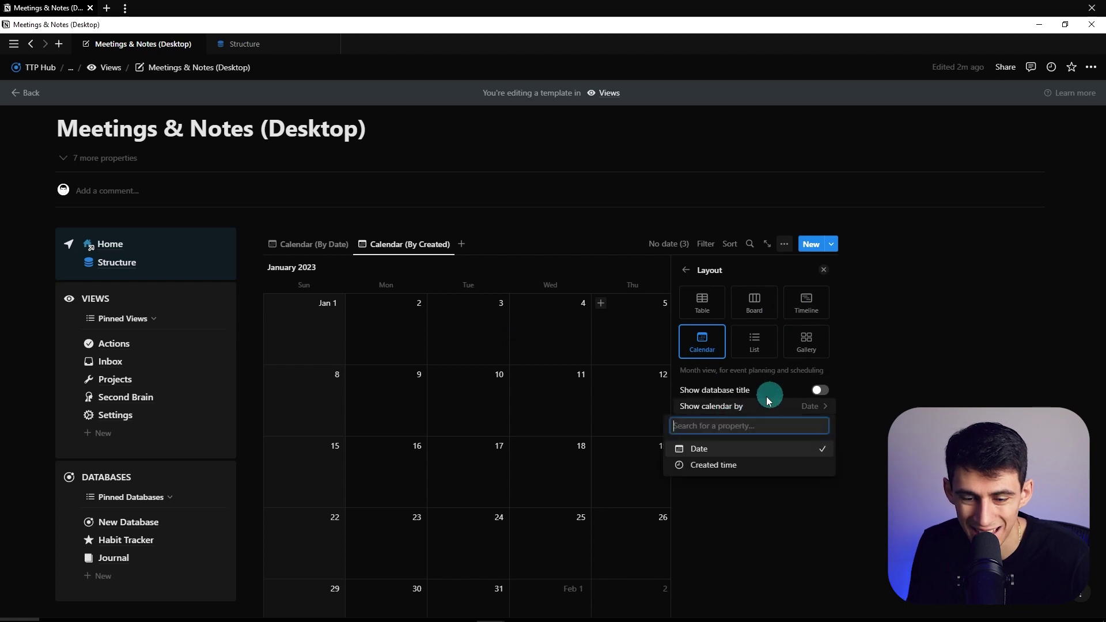
{"action": "left_click", "coordinate": [692, 465]}
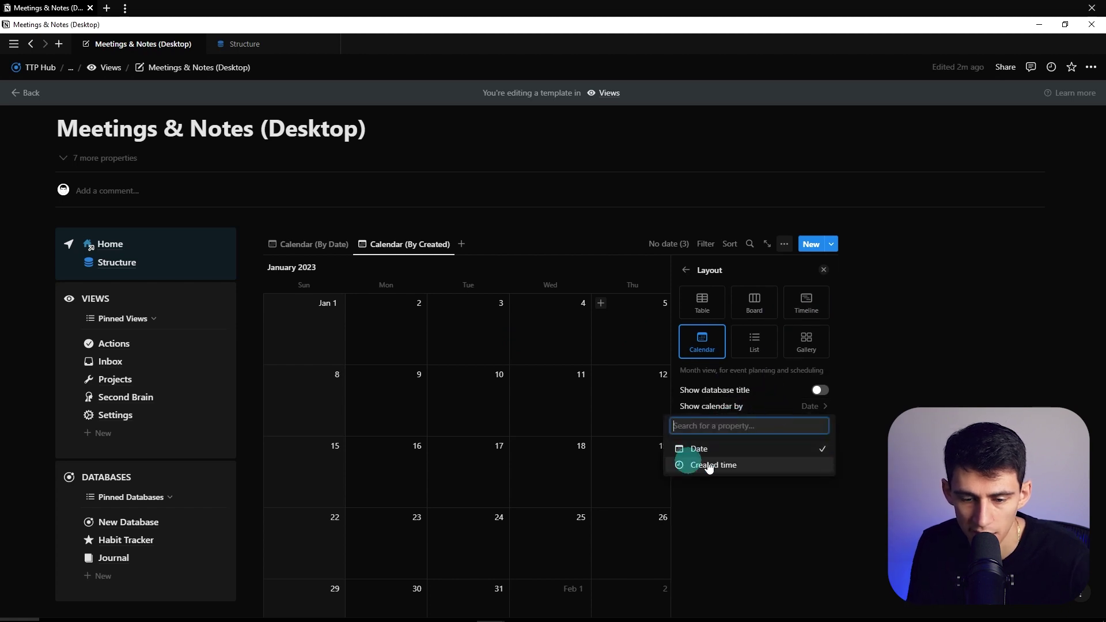
{"action": "left_click", "coordinate": [493, 403]}
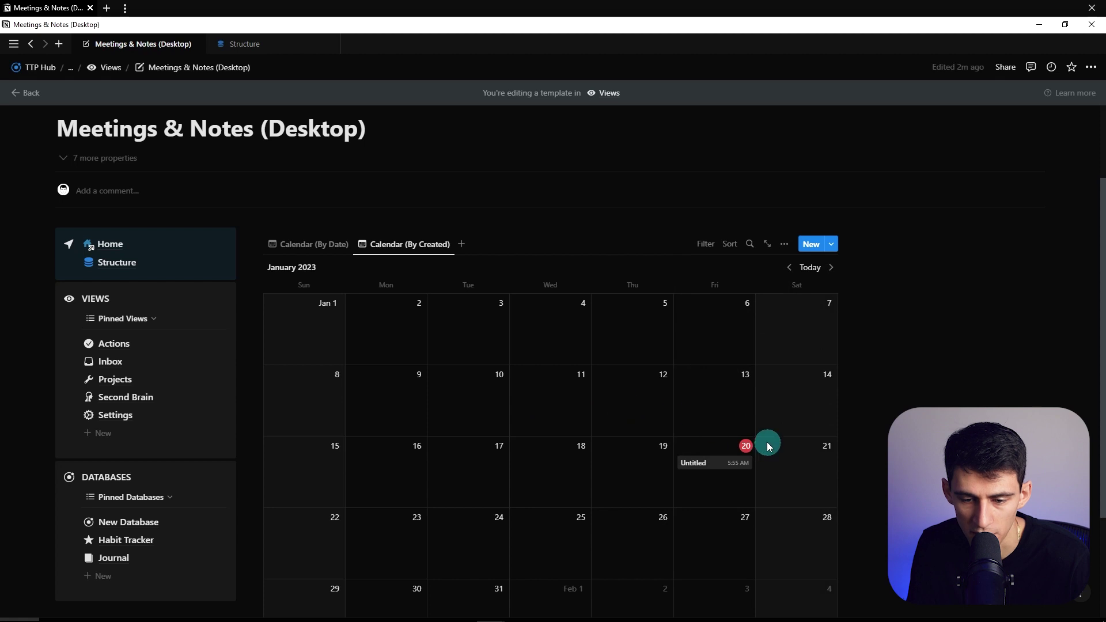
Try moving the untitled meeting to January 12 in Calendar (By Date), and add a blank entry from Calendar (By Created).
{"action": "left_click", "coordinate": [318, 244]}
{"action": "left_click_drag", "start_coordinate": [704, 463], "coordinate": [637, 395]}
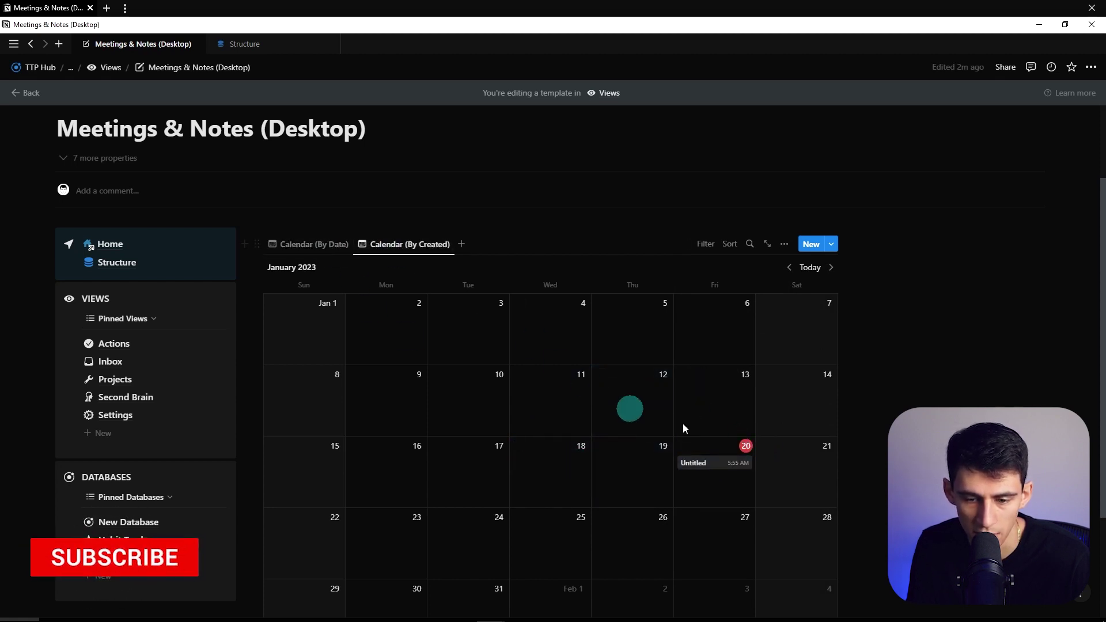
{"action": "left_click", "coordinate": [727, 428]}
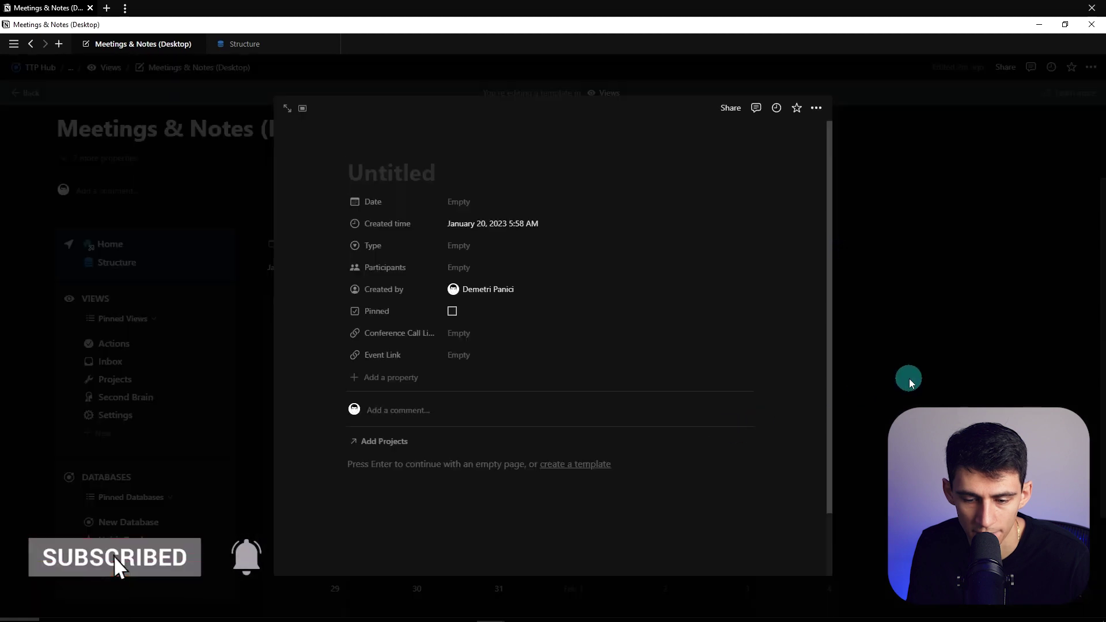
{"action": "left_click", "coordinate": [908, 378]}
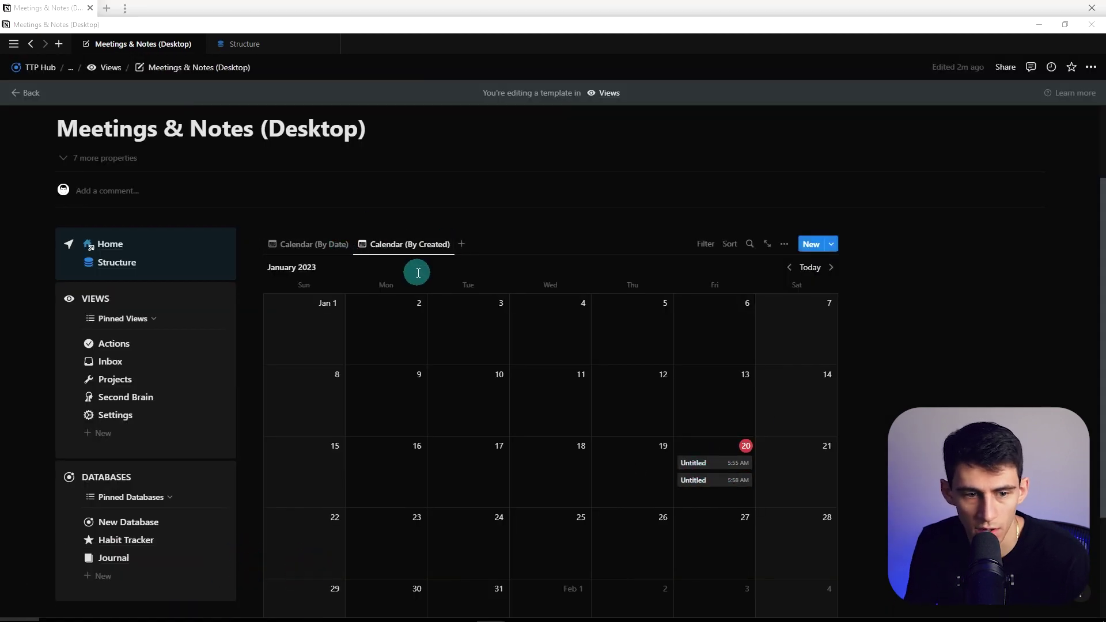
Insert a callout block with the default background directly above the calendar.
{"action": "scroll", "coordinate": [289, 503], "scroll_direction": "down", "scroll_amount": 3}
{"action": "left_click", "coordinate": [168, 482]}
{"action": "left_click_drag", "start_coordinate": [52, 482], "coordinate": [319, 357]}
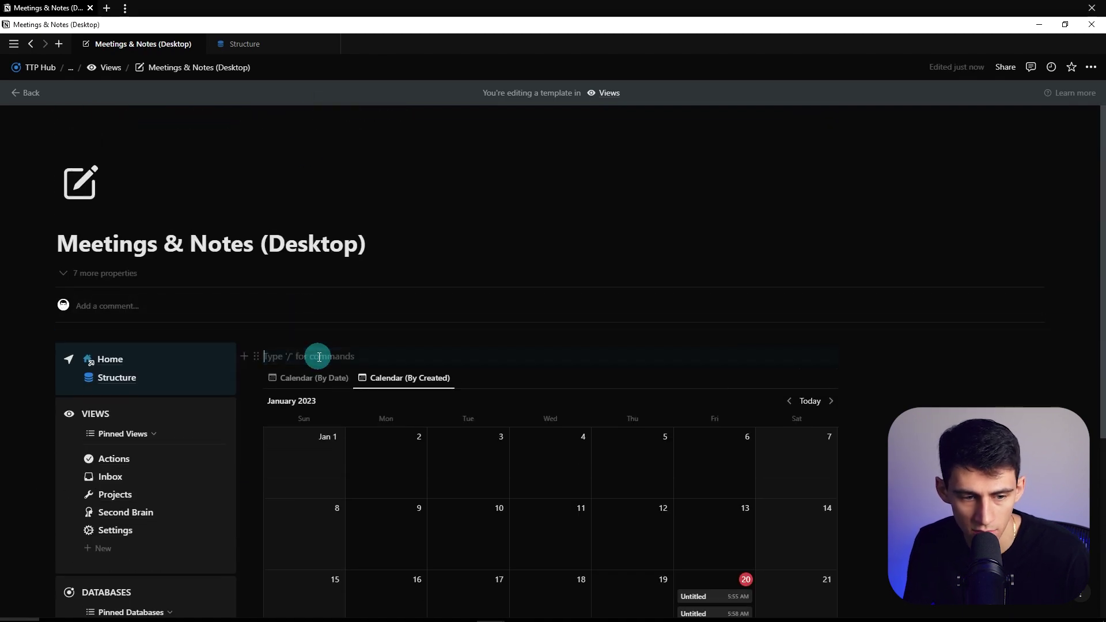
{"action": "type", "text": "/cal"}
{"action": "key", "text": "Return"}
{"action": "left_click", "coordinate": [256, 357]}
{"action": "mouse_move", "coordinate": [221, 432]}
{"action": "left_click", "coordinate": [310, 472]}
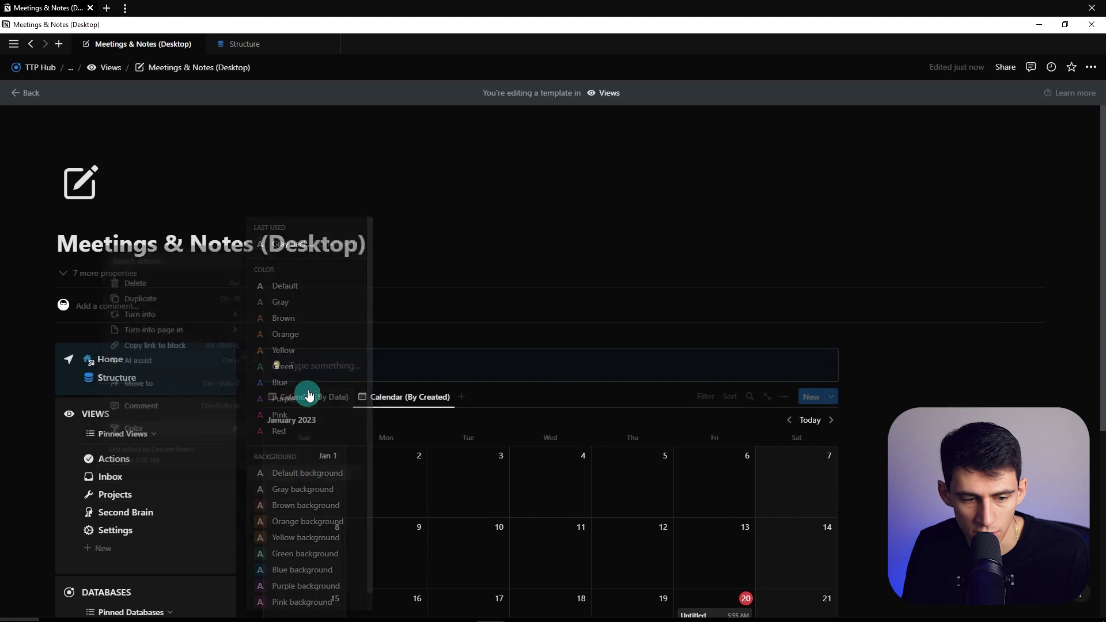
Title the callout CALENDAR and give it a calendar icon.
{"action": "key", "text": "Caps_Lock"}
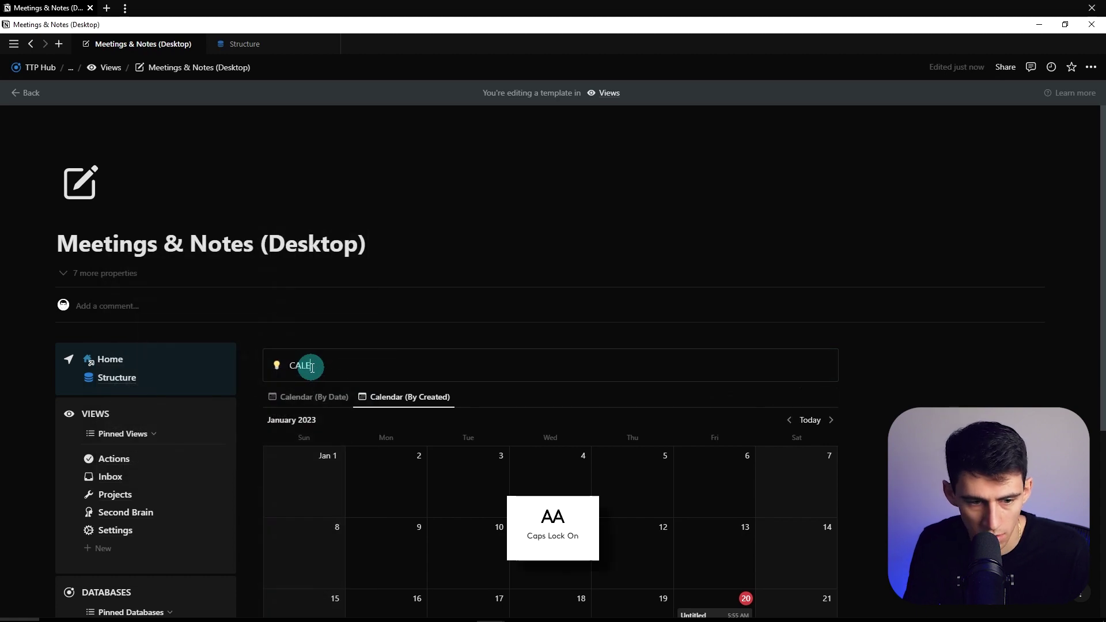
{"action": "left_click", "coordinate": [219, 386]}
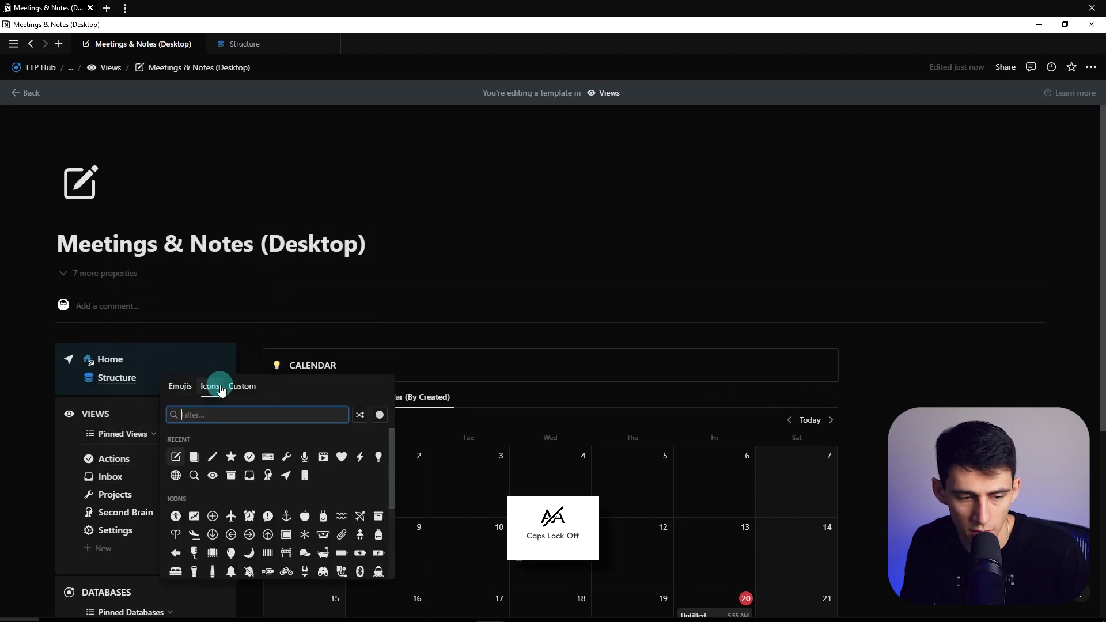
{"action": "type", "text": "check"}
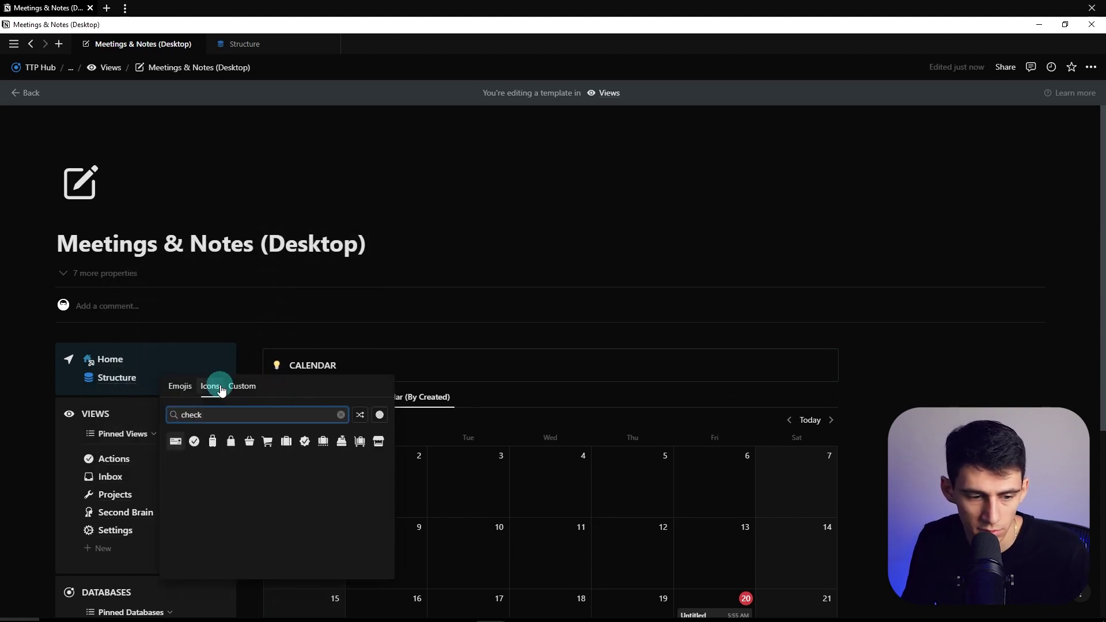
{"action": "key", "text": "ctrl+BackSpace"}
{"action": "type", "text": "cal"}
Duplicate the CALENDAR callout and place the copy in a narrow new column beside the calendar.
{"action": "left_click", "coordinate": [256, 360]}
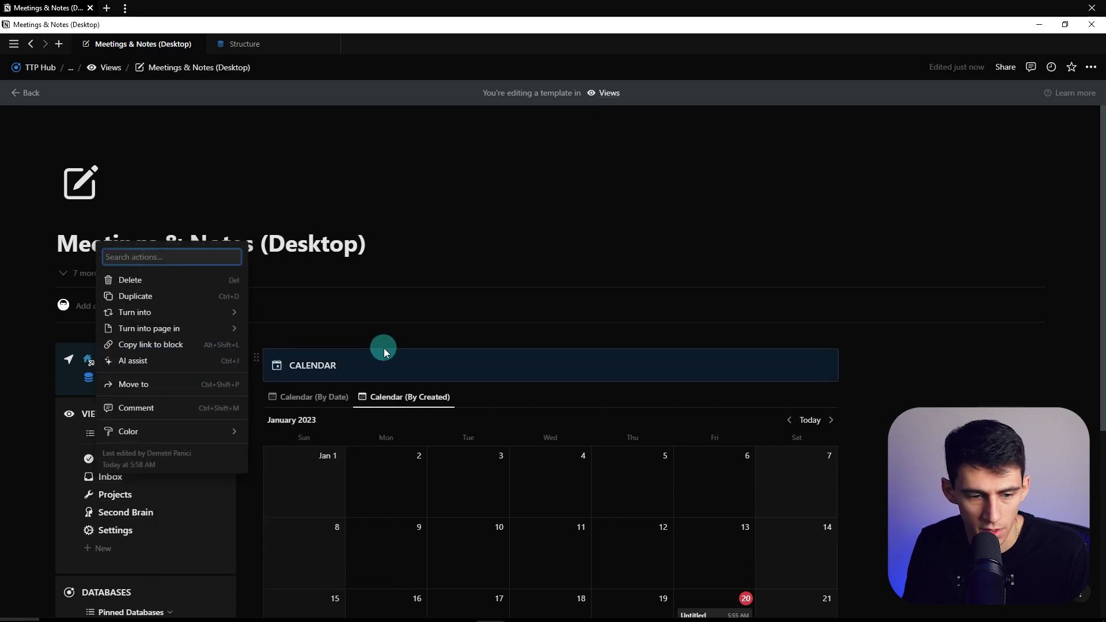
{"action": "key", "text": "ctrl+d"}
{"action": "left_click_drag", "start_coordinate": [259, 398], "coordinate": [829, 412]}
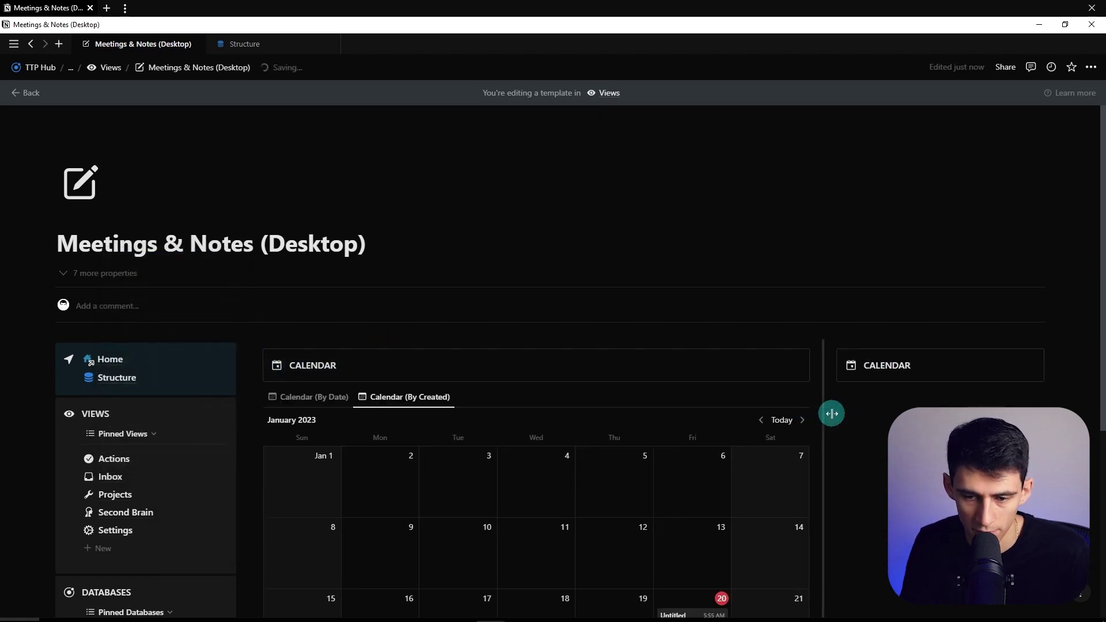
Retitle the duplicated callout PINNED NOTES and change its icon to a pin.
{"action": "scroll", "coordinate": [829, 412], "scroll_direction": "down", "scroll_amount": 1}
{"action": "double_click", "coordinate": [881, 309]}
{"action": "key", "text": "Caps_Lock"}
{"action": "type", "text": "PINNED NOTES"}
{"action": "key", "text": "Caps_Lock"}
{"action": "left_click", "coordinate": [843, 308]}
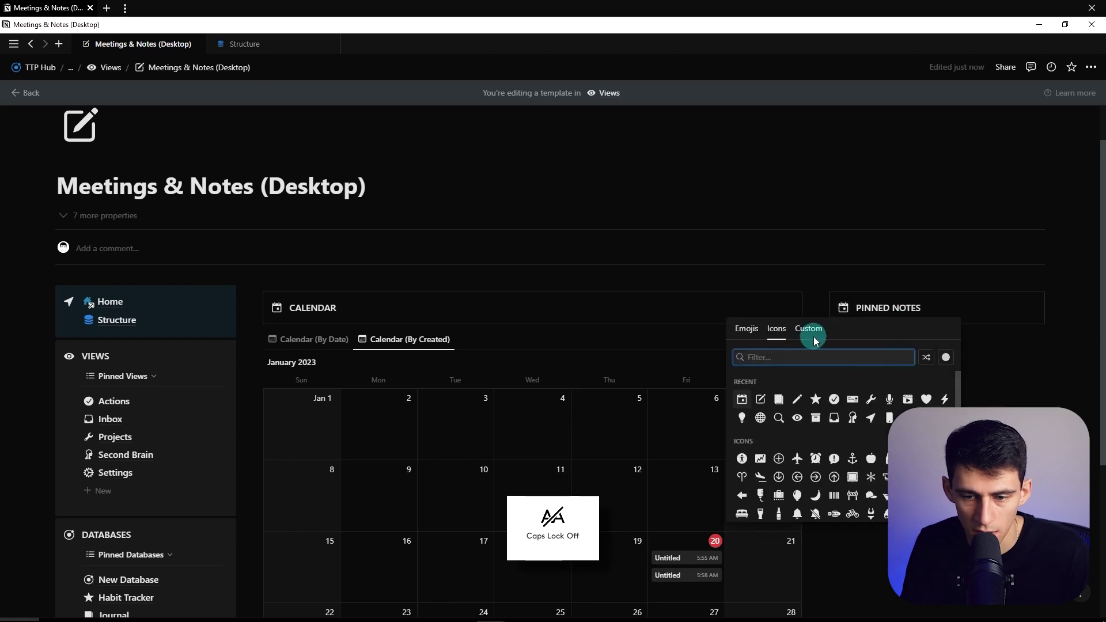
{"action": "type", "text": "pin"}
Create a linked copy of the Calendar (By Date) view beneath PINNED NOTES and set its layout to List.
{"action": "left_click", "coordinate": [314, 339]}
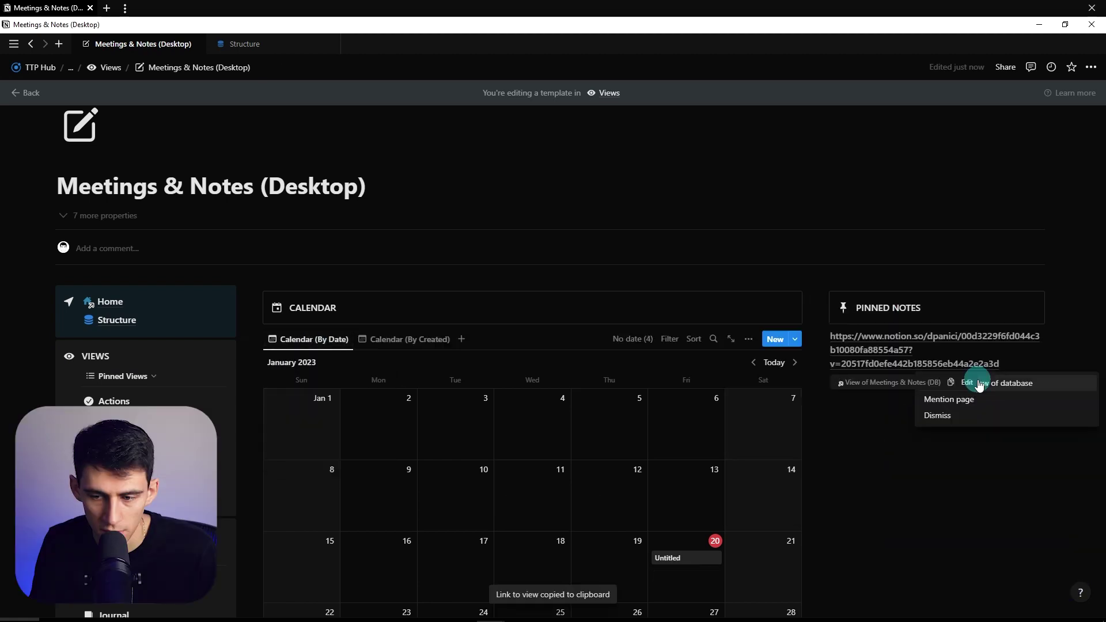
{"action": "left_click", "coordinate": [979, 382]}
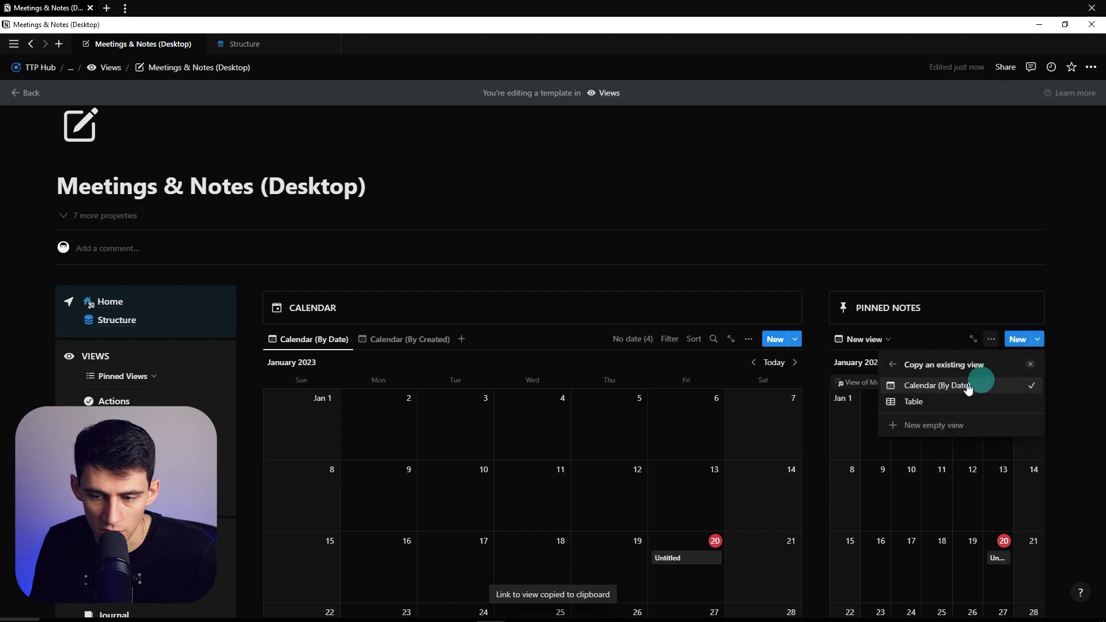
{"action": "left_click", "coordinate": [948, 386]}
{"action": "left_click", "coordinate": [973, 424]}
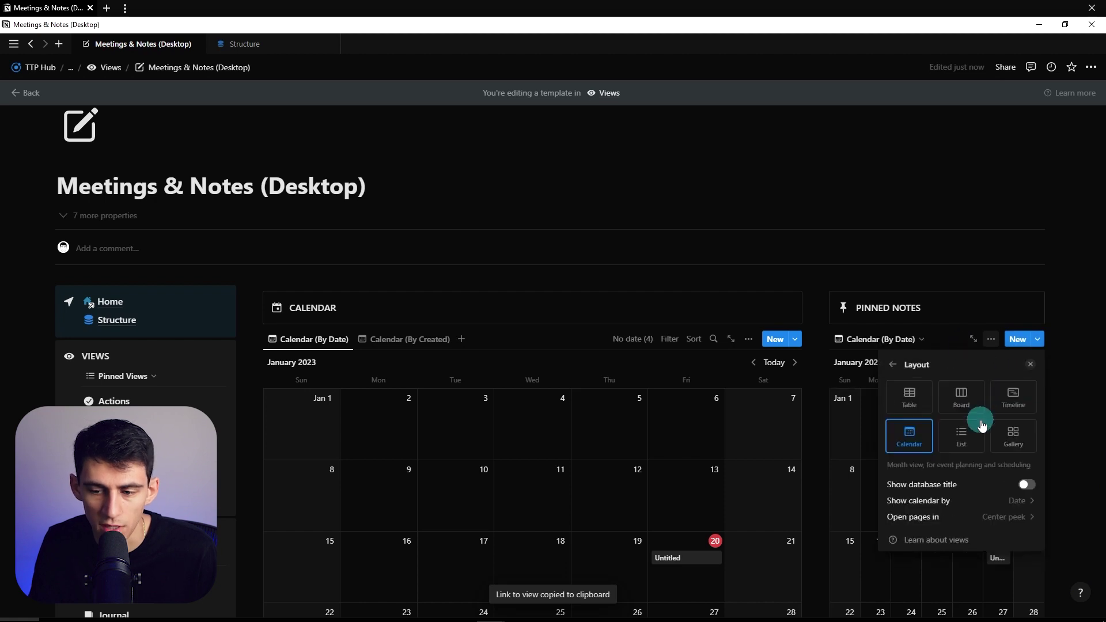
{"action": "left_click", "coordinate": [963, 432]}
Rename the list view under PINNED NOTES as My Pinned Notes and close its view options.
{"action": "left_click", "coordinate": [884, 341]}
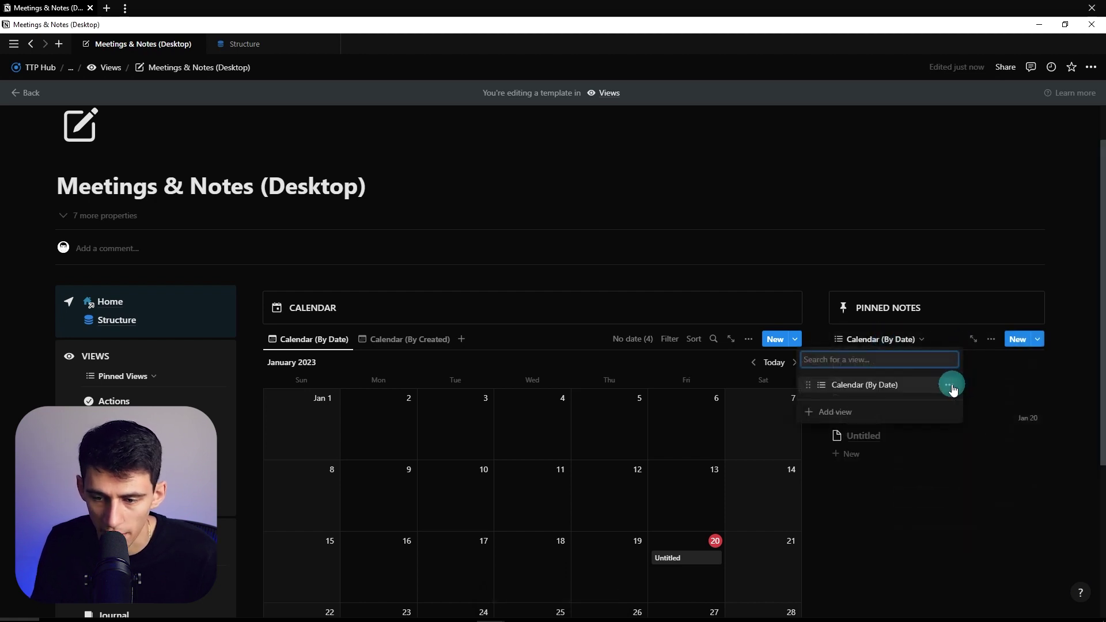
{"action": "left_click", "coordinate": [952, 383]}
{"action": "type", "text": "My Pinned Notes"}
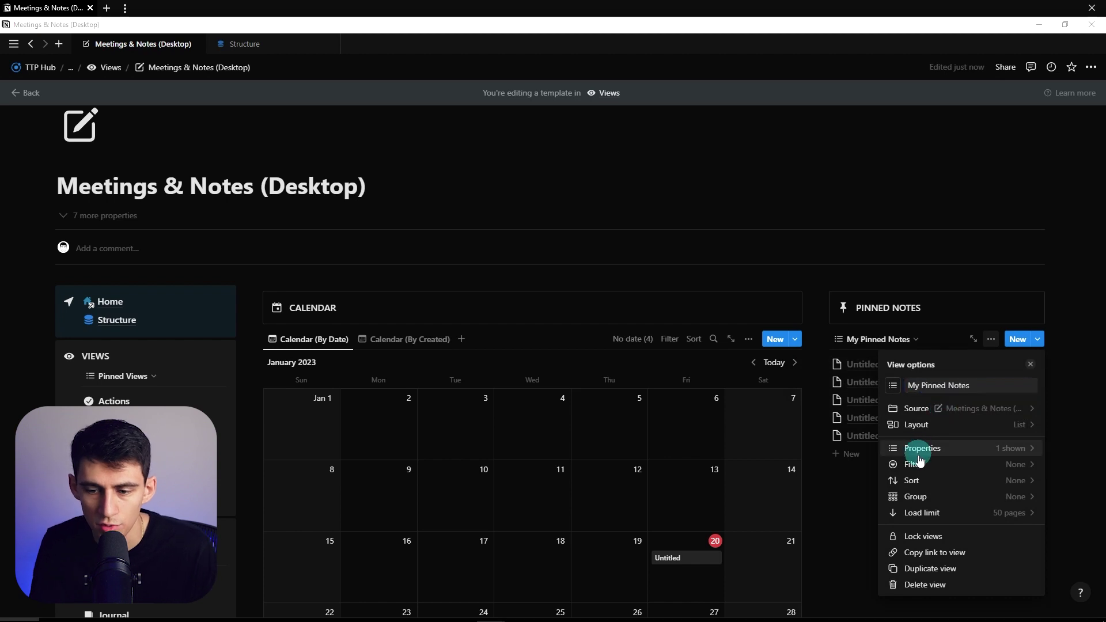
{"action": "key", "text": "Return"}
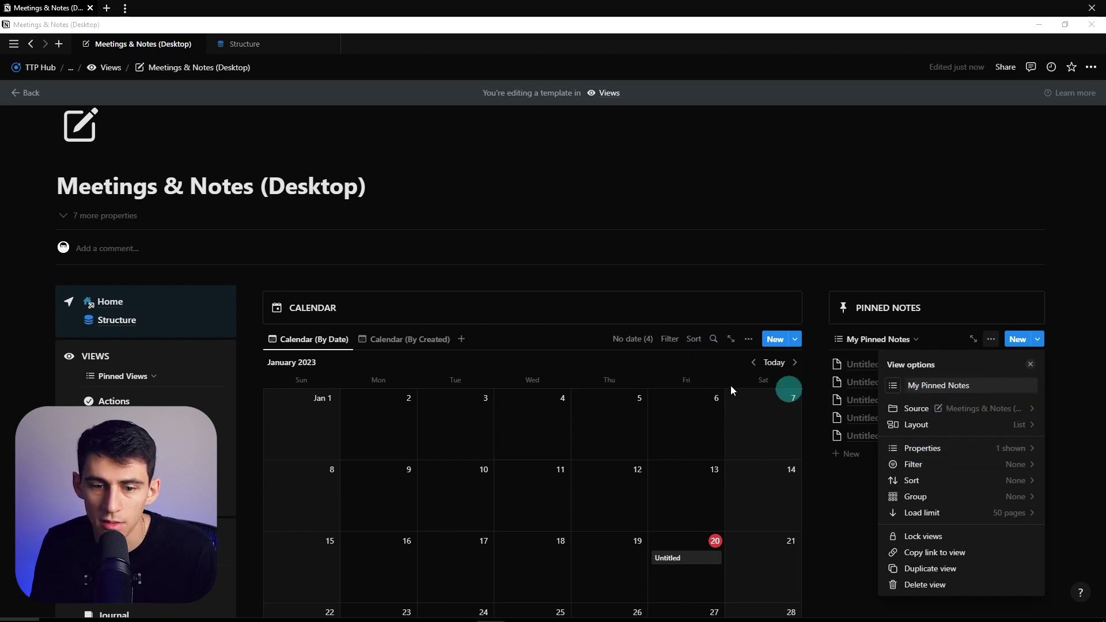
{"action": "left_click", "coordinate": [666, 339]}
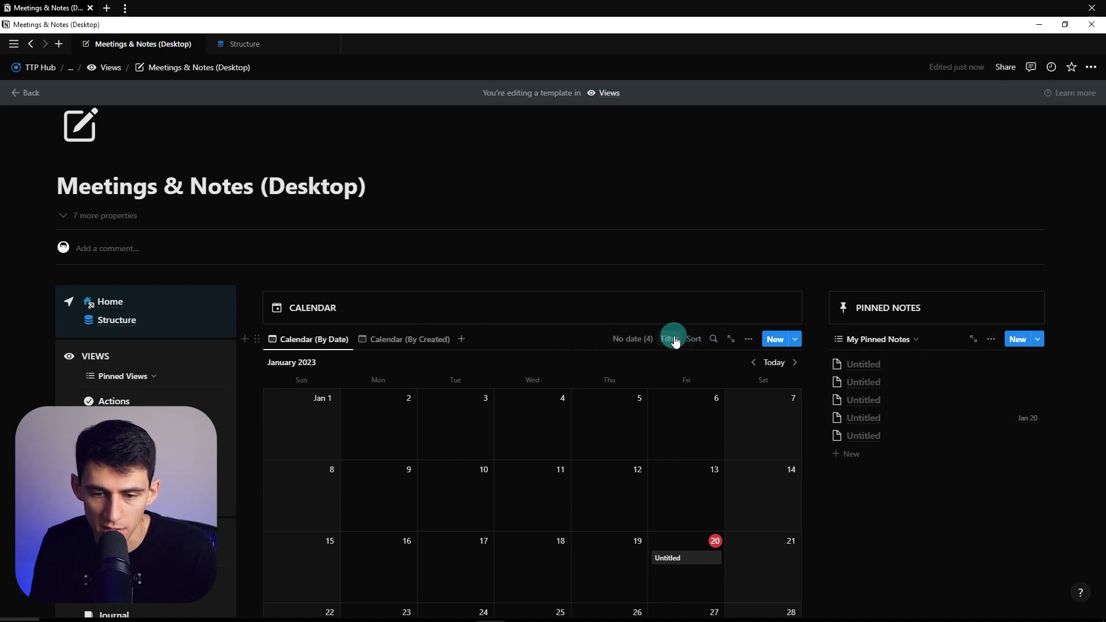
{"action": "left_click", "coordinate": [669, 338]}
{"action": "left_click", "coordinate": [646, 420]}
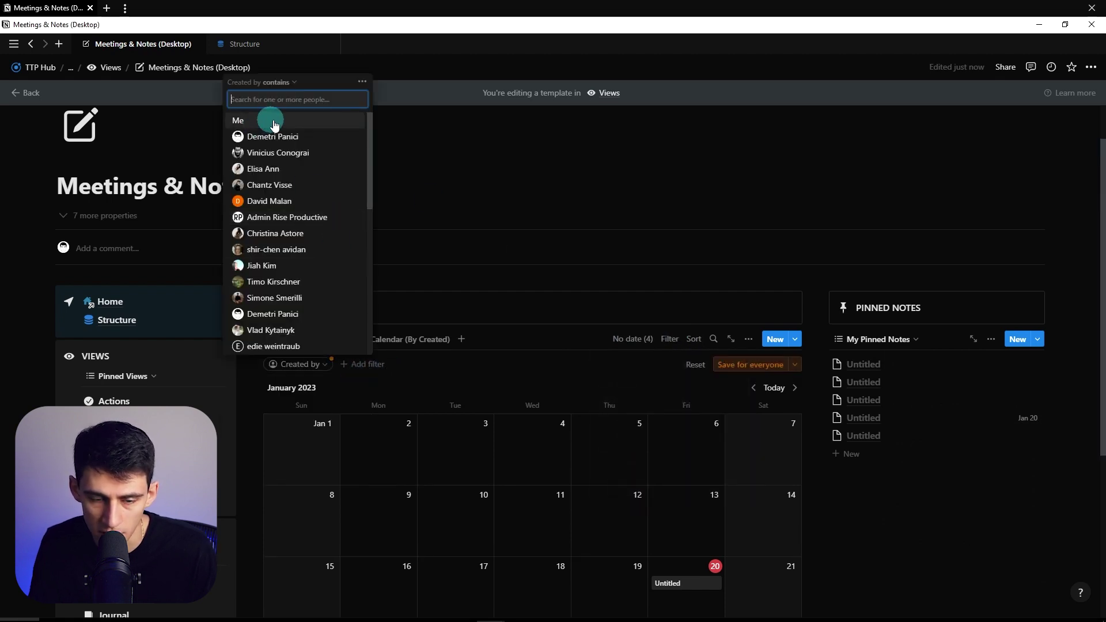
{"action": "left_click", "coordinate": [687, 365]}
{"action": "left_click", "coordinate": [691, 365]}
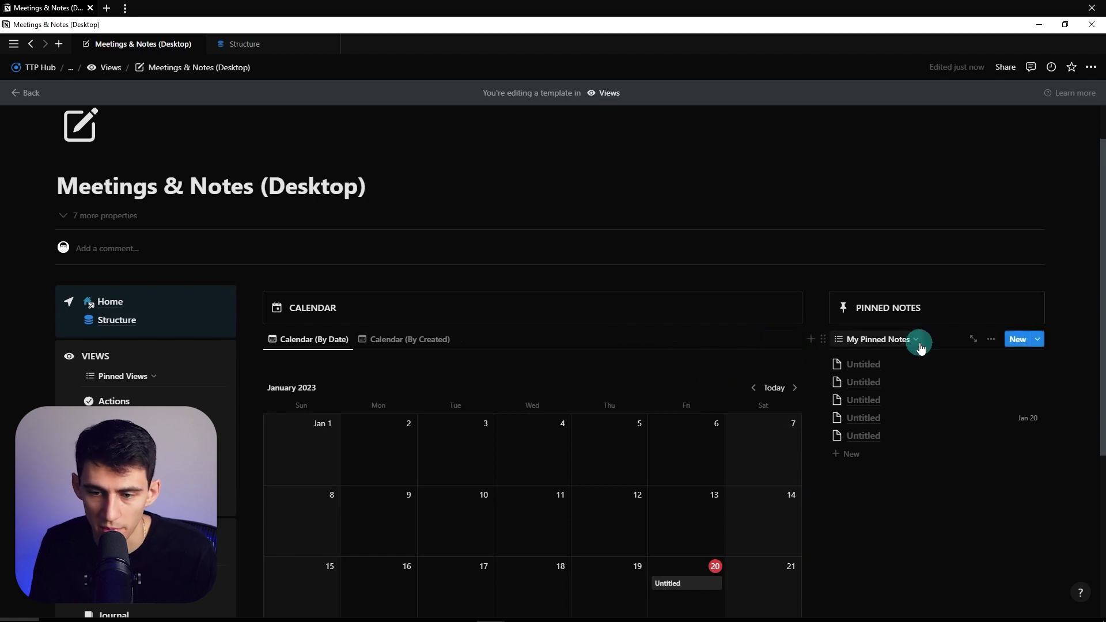
Add an advanced filter rule to the My Pinned Notes view where Created by contains Me.
{"action": "left_click", "coordinate": [990, 345]}
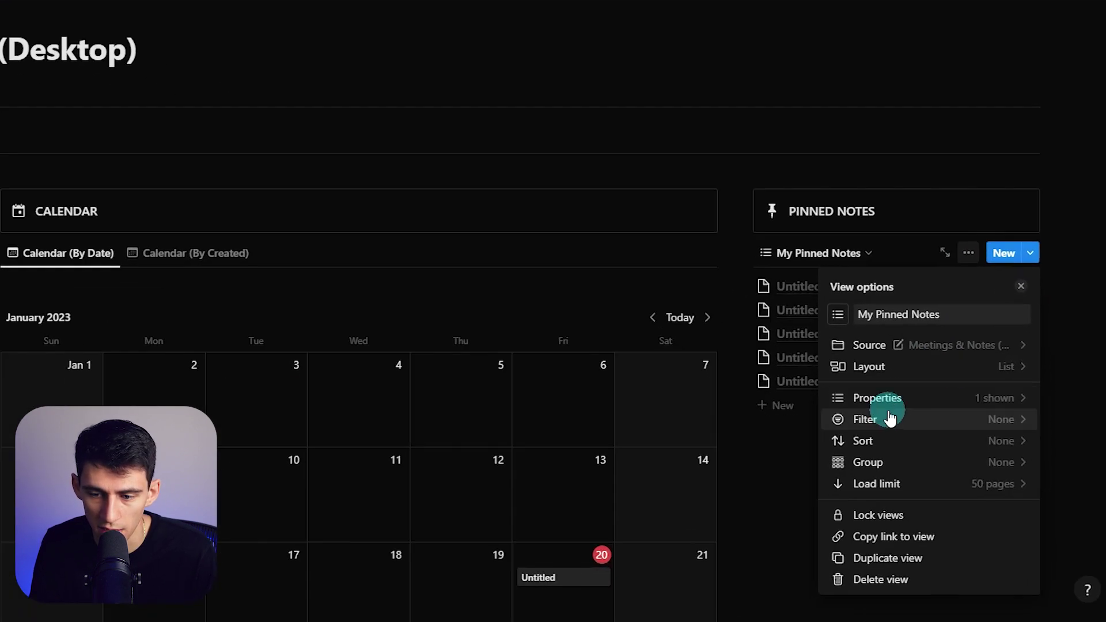
{"action": "left_click", "coordinate": [921, 464]}
{"action": "type", "text": "crea"}
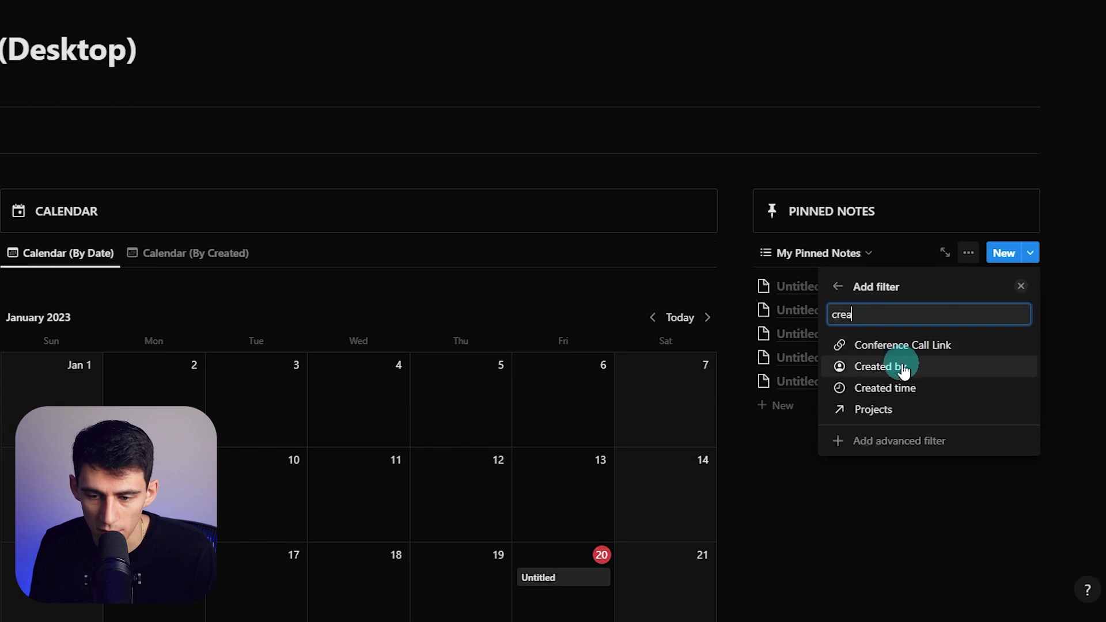
{"action": "left_click", "coordinate": [899, 367]}
{"action": "left_click", "coordinate": [864, 50]}
{"action": "left_click", "coordinate": [967, 422]}
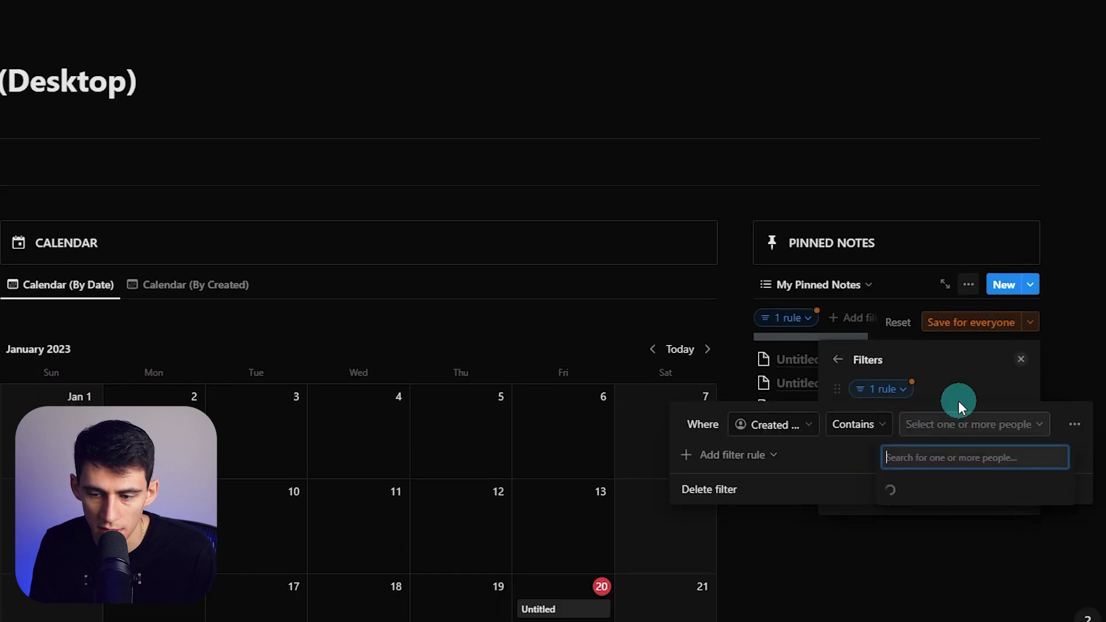
{"action": "left_click", "coordinate": [929, 85]}
{"action": "left_click", "coordinate": [795, 383]}
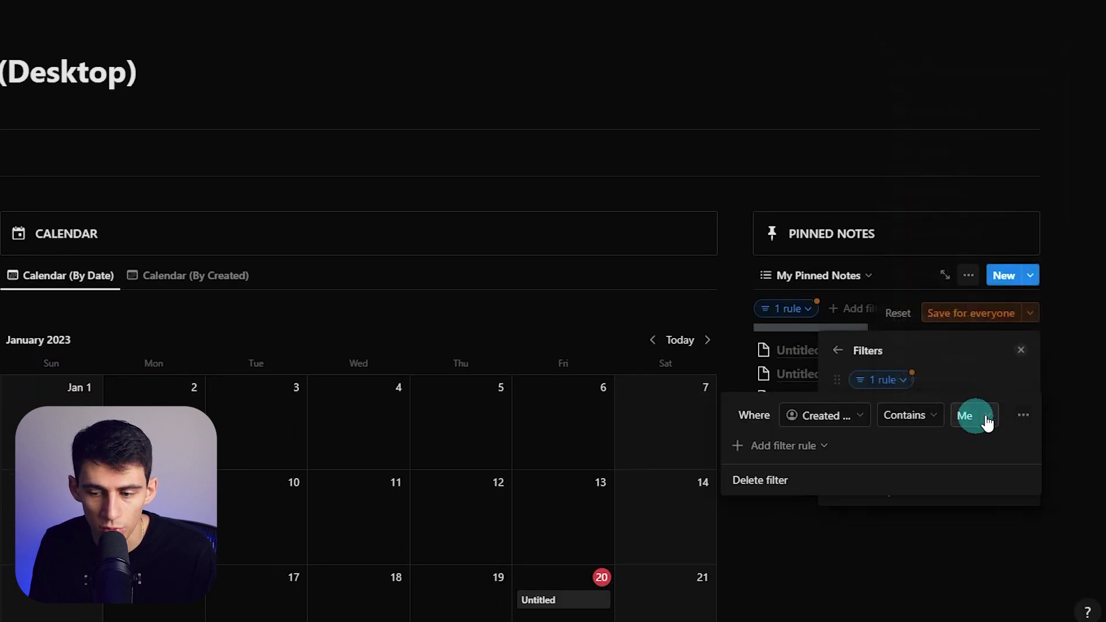
Turn the Created by rule into a group and add an Or rule where Participants contains Me.
{"action": "left_click", "coordinate": [1023, 414]}
{"action": "left_click", "coordinate": [997, 485]}
{"action": "left_click", "coordinate": [784, 484]}
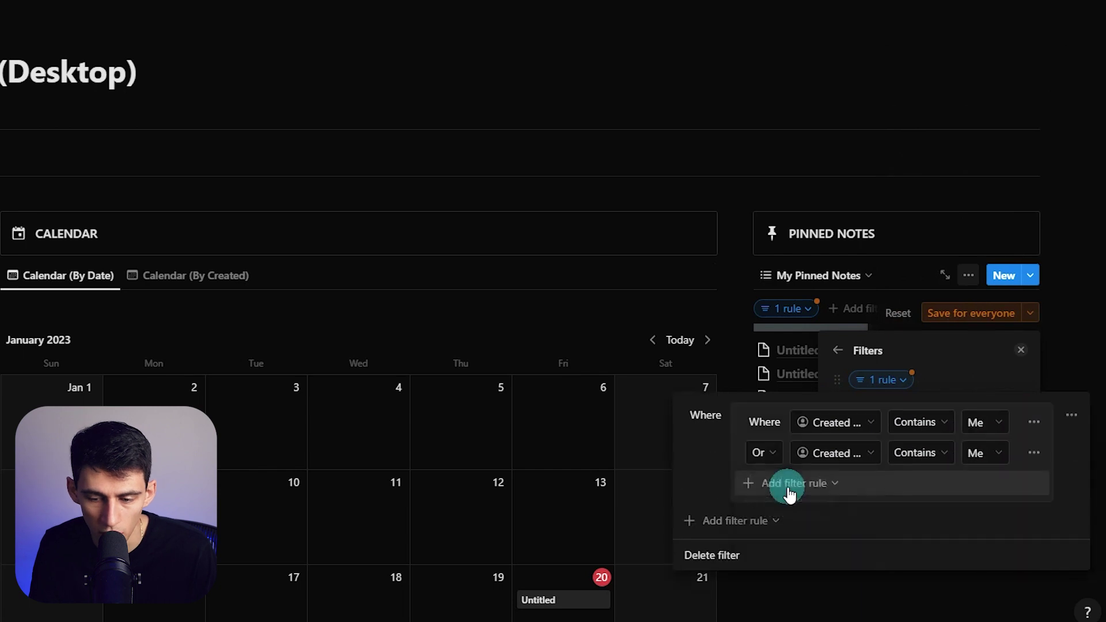
{"action": "left_click", "coordinate": [815, 454]}
{"action": "type", "text": "parti"}
{"action": "left_click", "coordinate": [827, 425]}
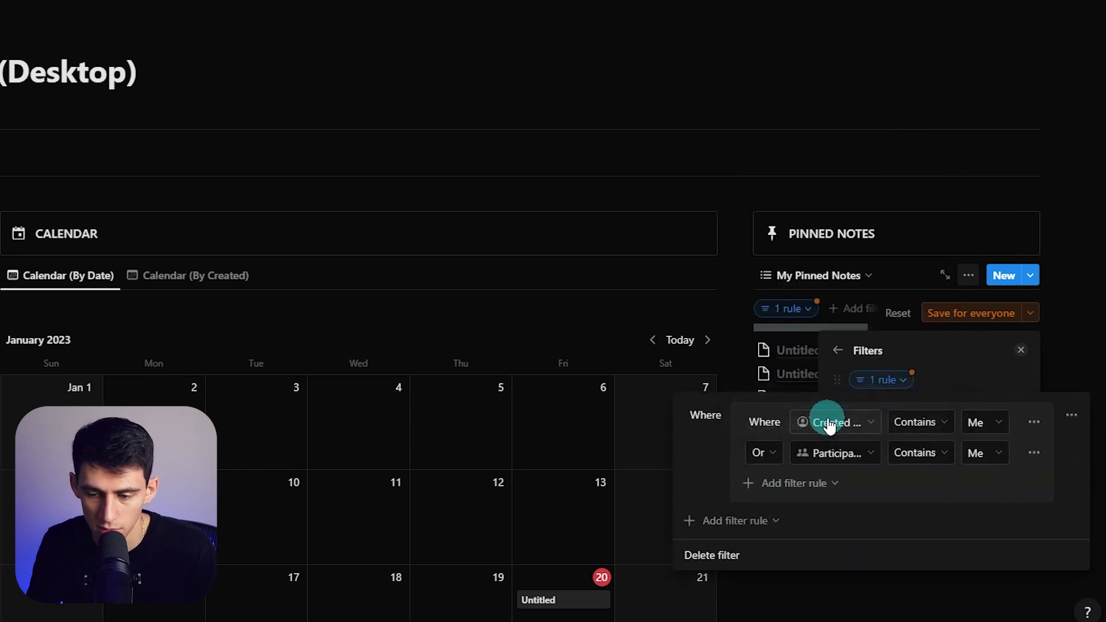
Add an And rule outside the group requiring Pinned to be checked, and save the My Pinned Notes filter for everyone.
{"action": "left_click", "coordinate": [755, 526]}
{"action": "left_click", "coordinate": [749, 548]}
{"action": "left_click", "coordinate": [771, 521]}
{"action": "type", "text": "pin"}
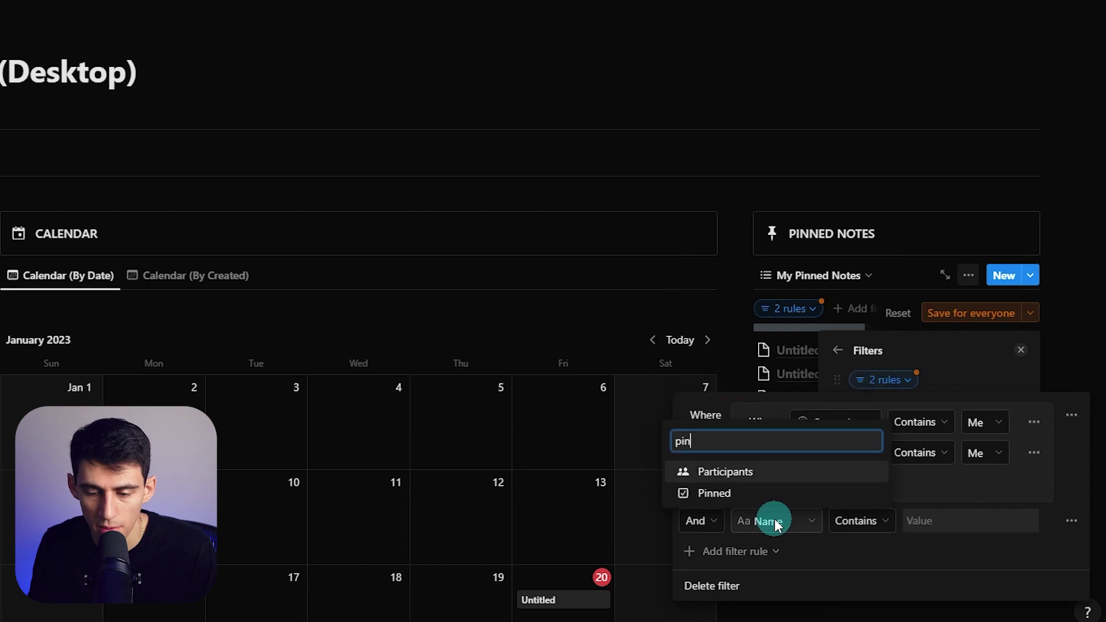
{"action": "key", "text": "Down"}
{"action": "key", "text": "Return"}
{"action": "left_click", "coordinate": [880, 521]}
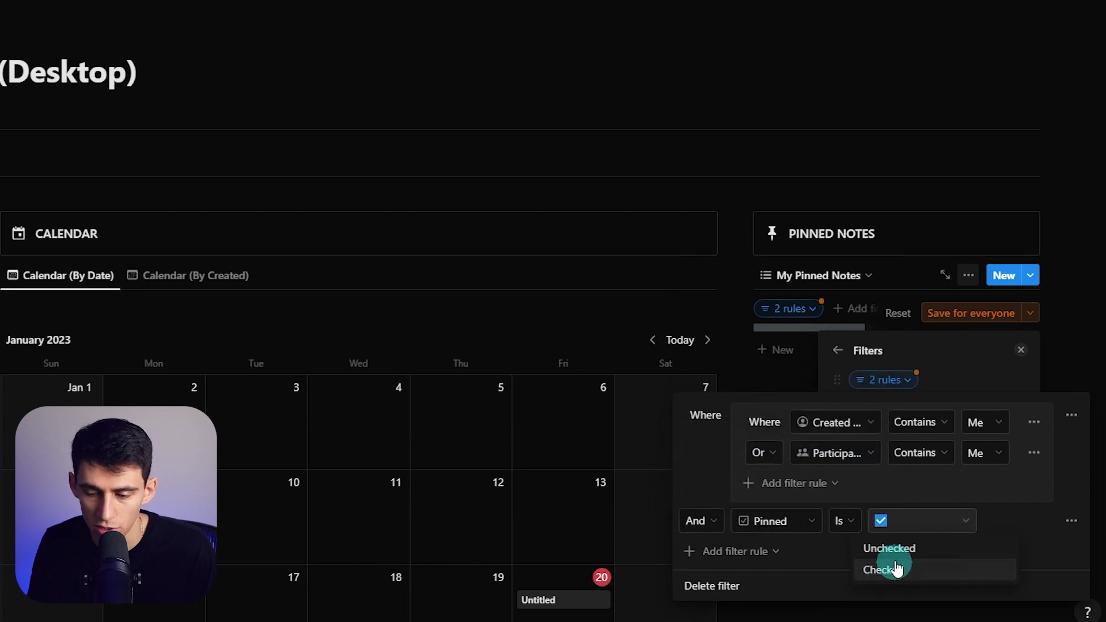
{"action": "left_click", "coordinate": [884, 568]}
{"action": "left_click", "coordinate": [963, 315]}
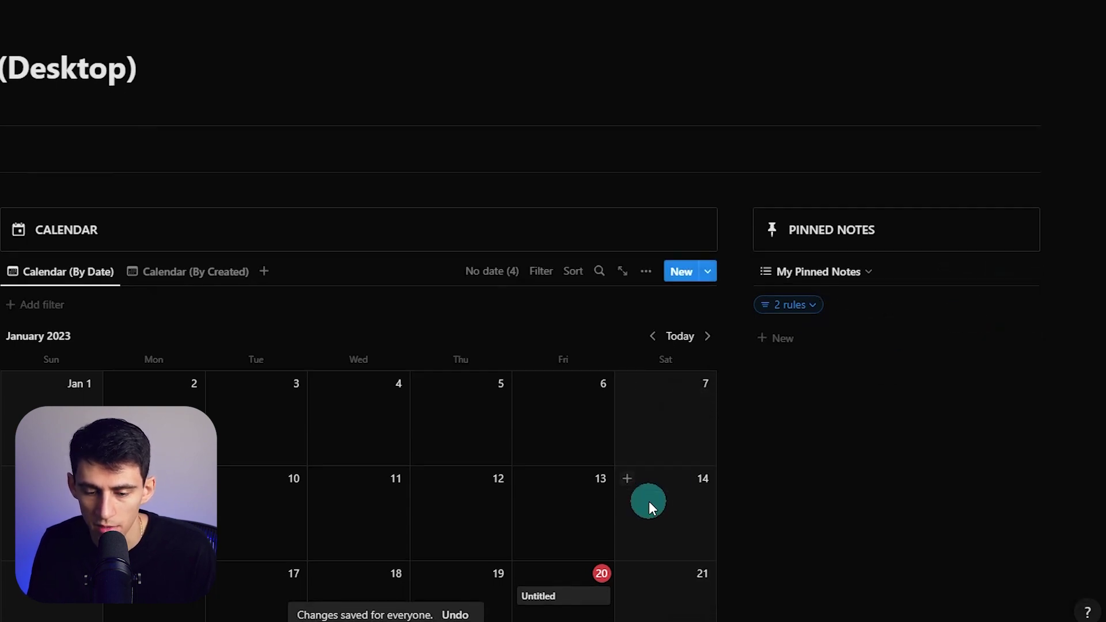
Title the untitled January 20 calendar entry New Note, mark it as Pinned and close it.
{"action": "scroll", "coordinate": [647, 503], "scroll_direction": "down", "scroll_amount": 2}
{"action": "type", "text": "New Note"}
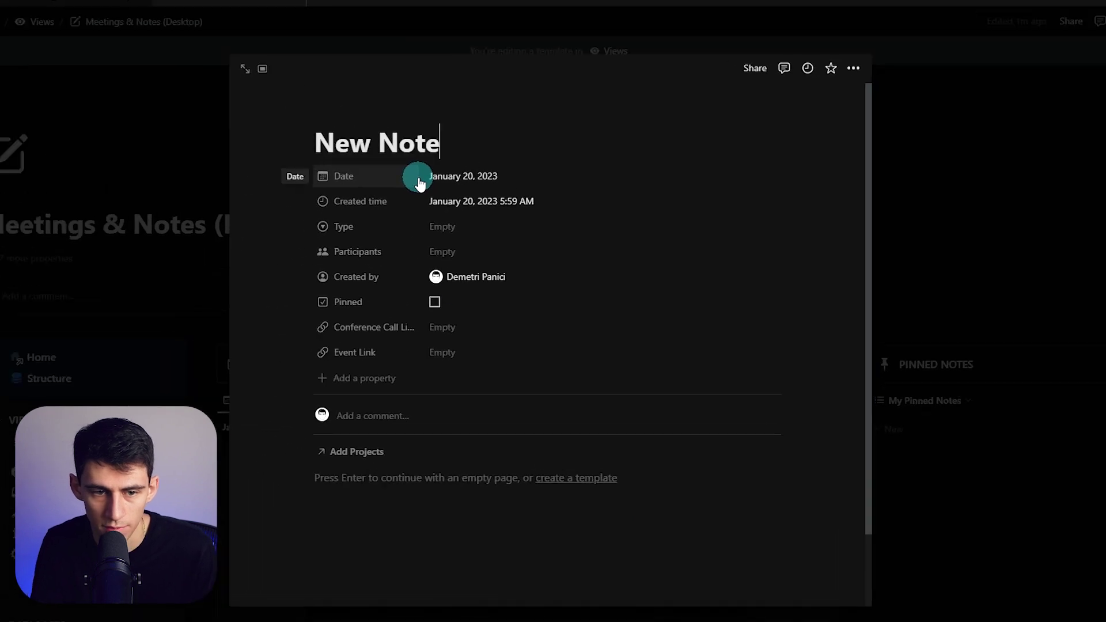
{"action": "left_click", "coordinate": [434, 302]}
{"action": "key", "text": "Escape"}
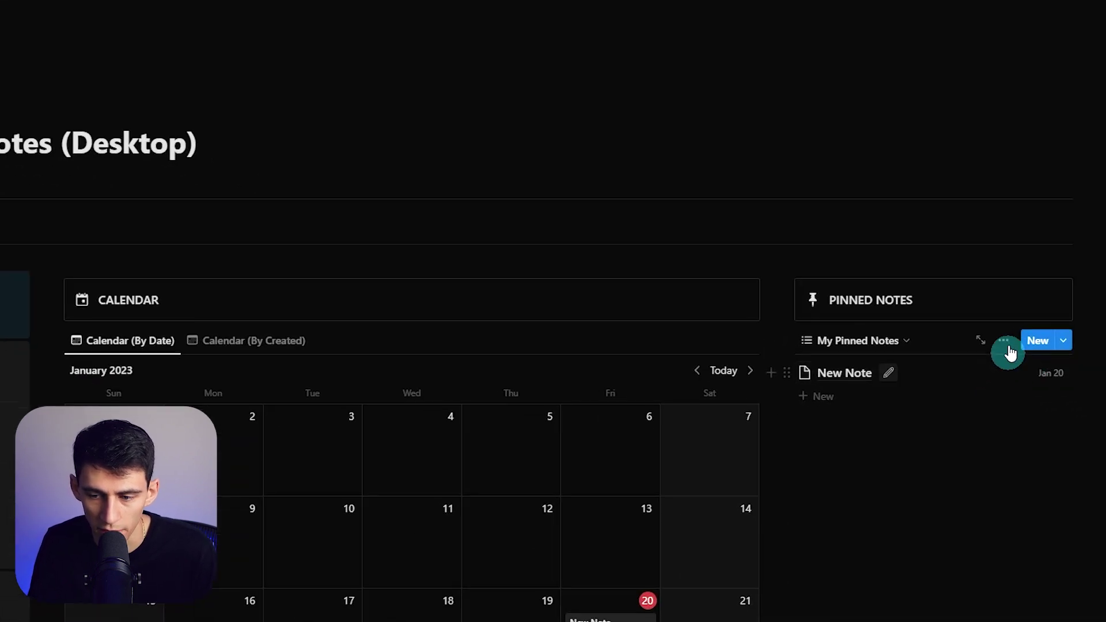
Show the Pinned property next to Date in the My Pinned Notes list, keeping Participants hidden.
{"action": "left_click", "coordinate": [1009, 352]}
{"action": "left_click", "coordinate": [975, 137]}
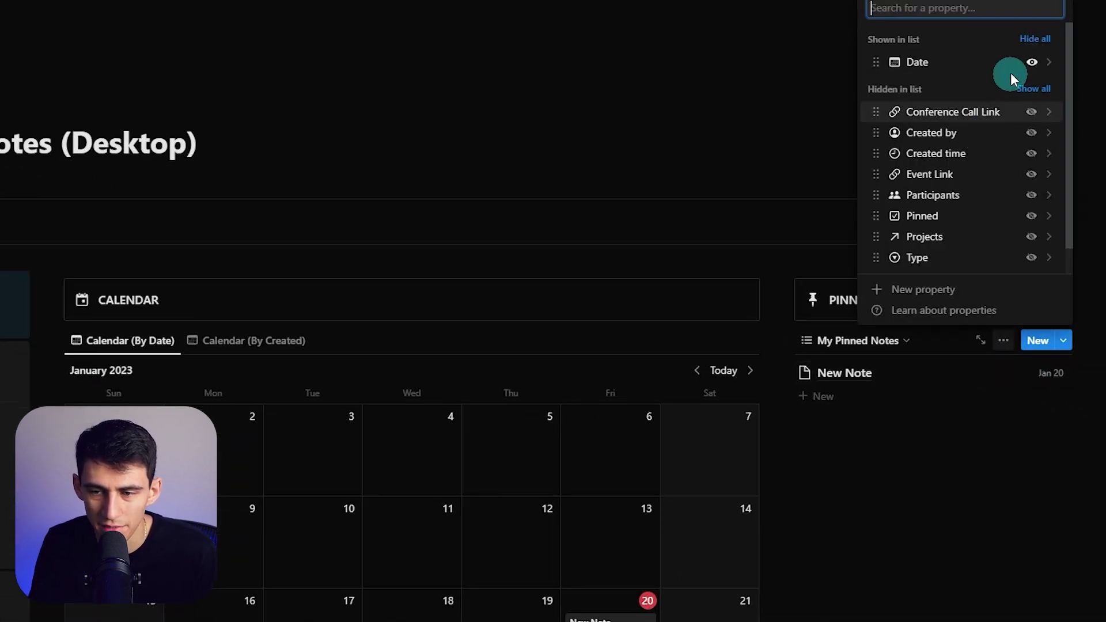
{"action": "left_click", "coordinate": [1023, 199]}
{"action": "left_click", "coordinate": [1031, 218]}
{"action": "left_click", "coordinate": [1029, 99]}
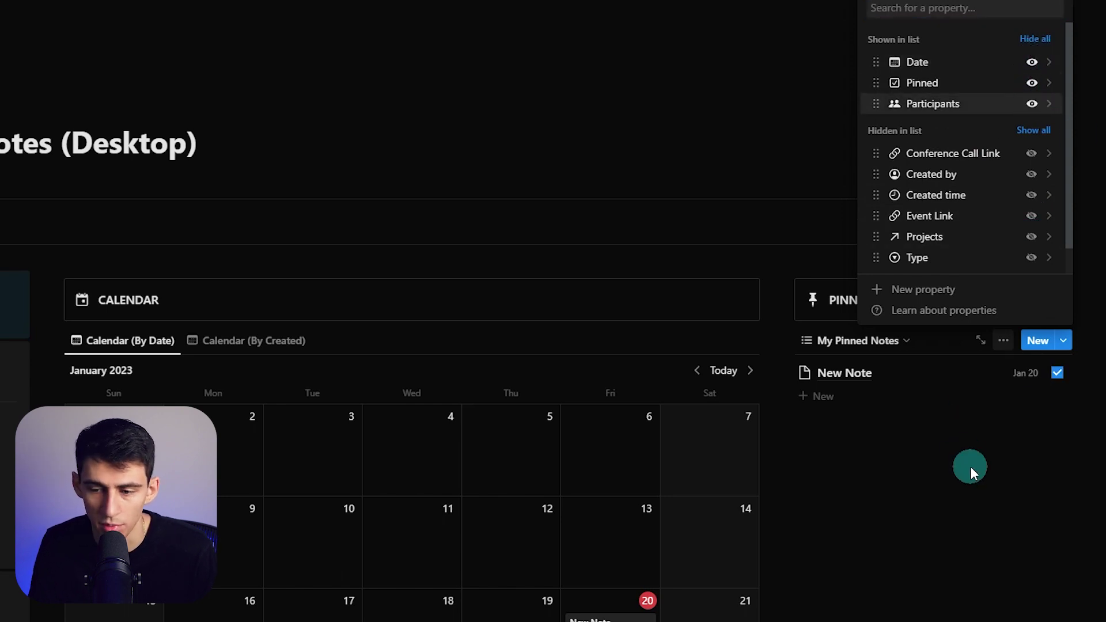
{"action": "left_click", "coordinate": [1032, 104]}
{"action": "left_click", "coordinate": [900, 403]}
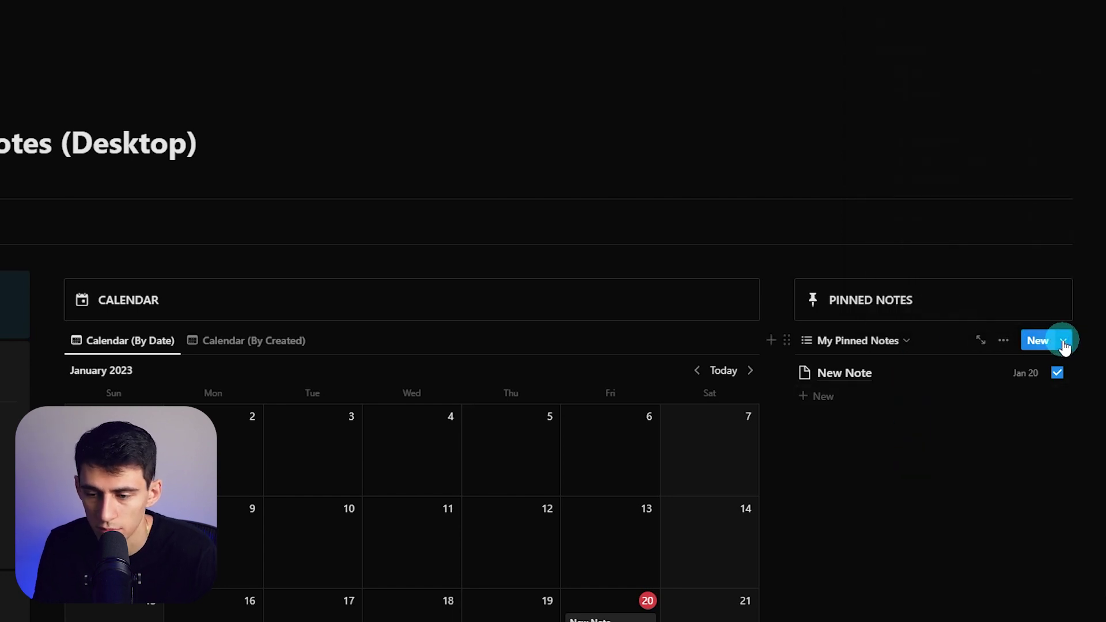
Create a new template for Meetings & Notes (DB) and give it the pencil-and-square edit icon.
{"action": "left_click", "coordinate": [1062, 340]}
{"action": "left_click", "coordinate": [924, 436]}
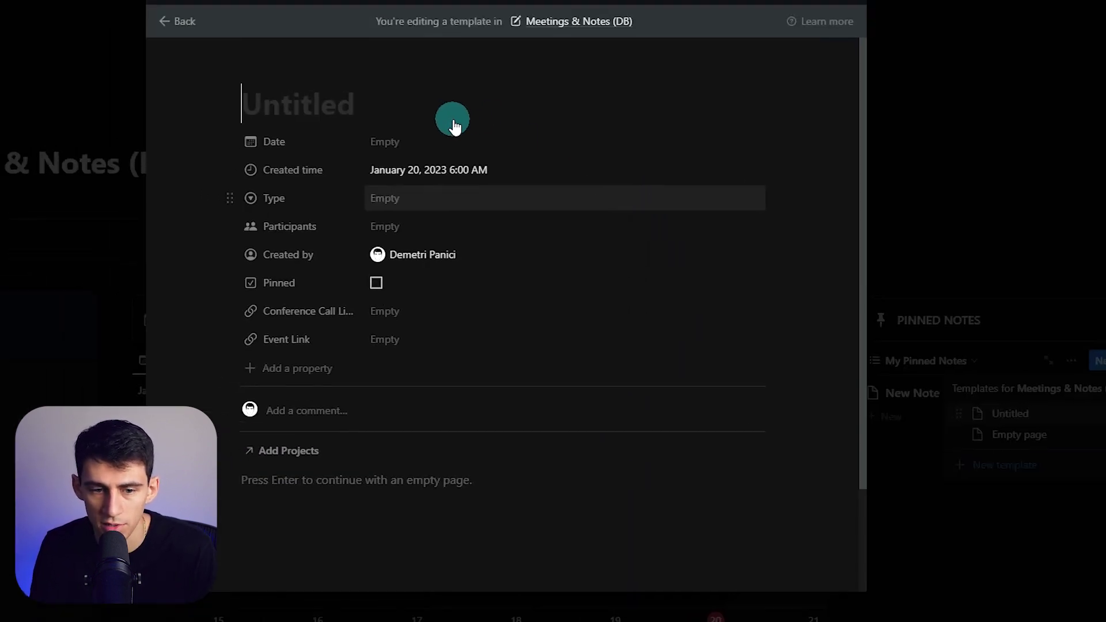
{"action": "left_click", "coordinate": [340, 93]}
{"action": "left_click", "coordinate": [253, 207]}
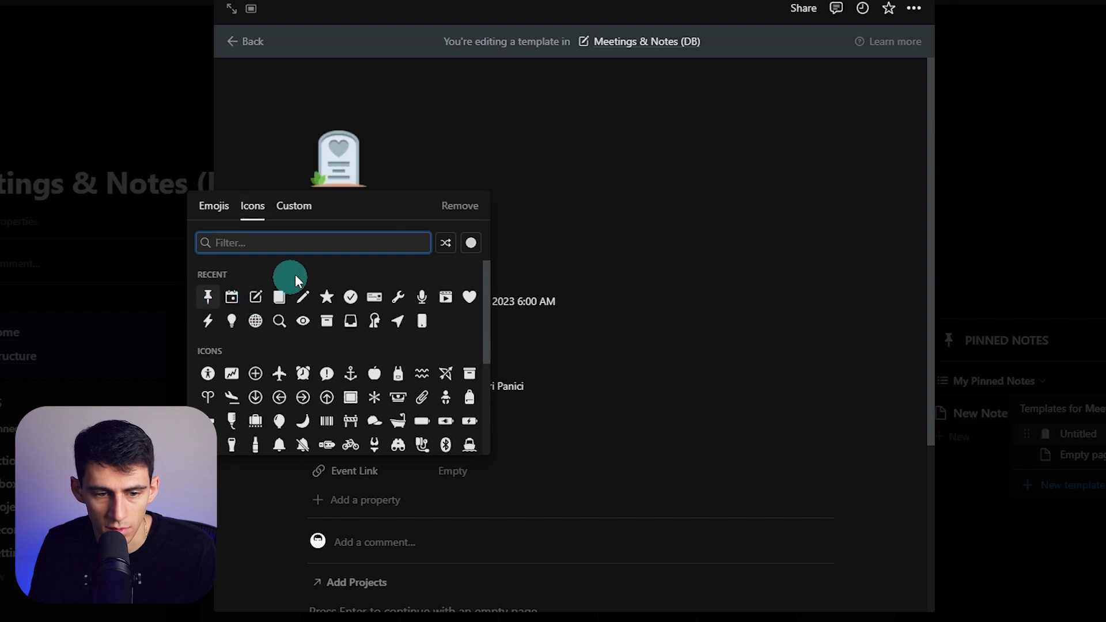
{"action": "left_click", "coordinate": [248, 295]}
Add a level-3 heading Notes to the template body, followed by a divider and an empty bulleted list.
{"action": "scroll", "coordinate": [395, 462], "scroll_direction": "down", "scroll_amount": 3}
{"action": "left_click", "coordinate": [395, 462]}
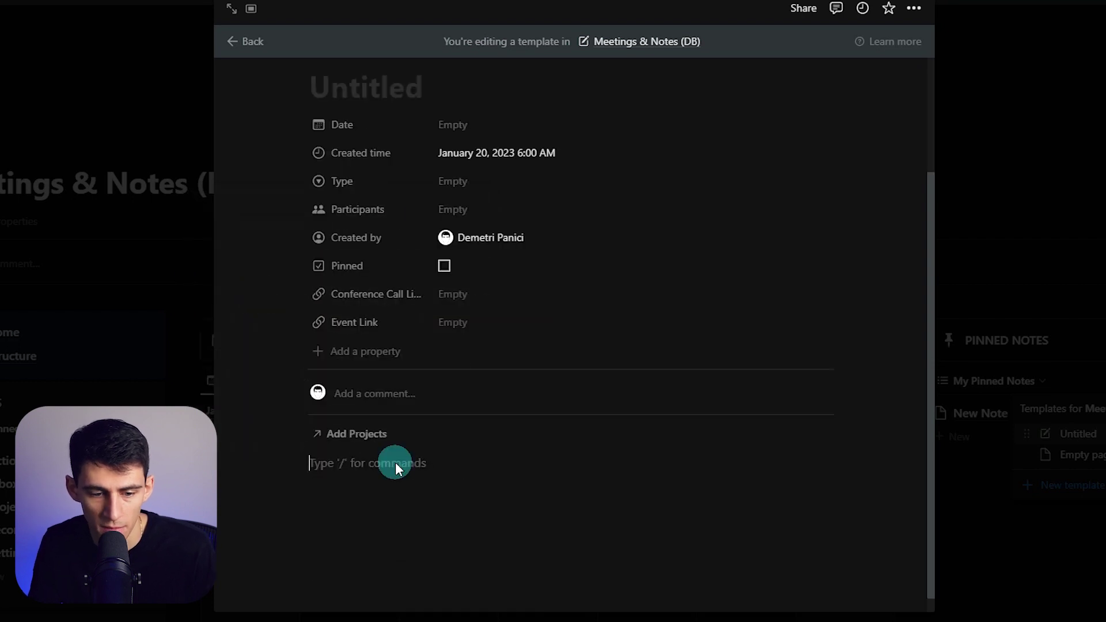
{"action": "type", "text": "/h3"}
{"action": "key", "text": "Return"}
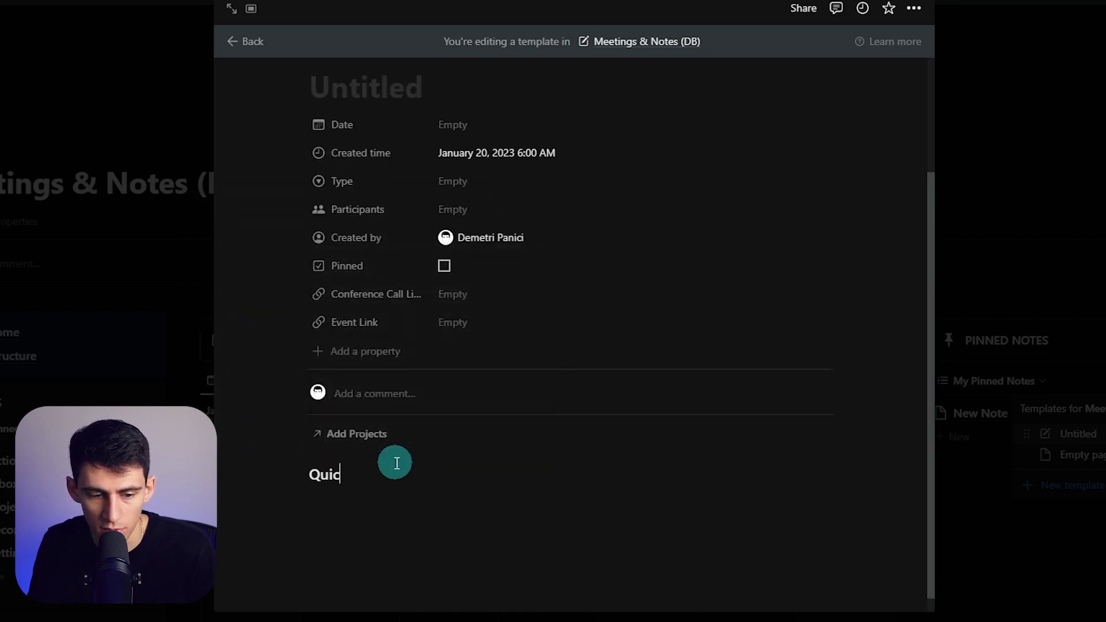
{"action": "type", "text": "Notes"}
{"action": "key", "text": "Return"}
{"action": "type", "text": "----"}
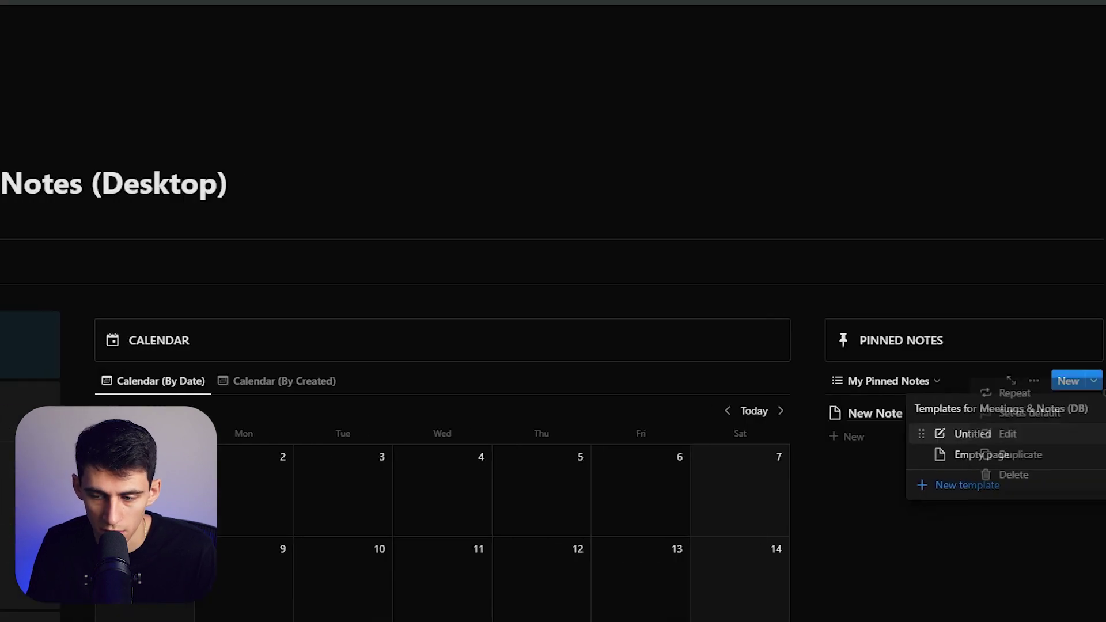
Set the Untitled template as the default for all views in Meetings & Notes (DB).
{"action": "left_click", "coordinate": [1086, 434]}
{"action": "left_click", "coordinate": [958, 413]}
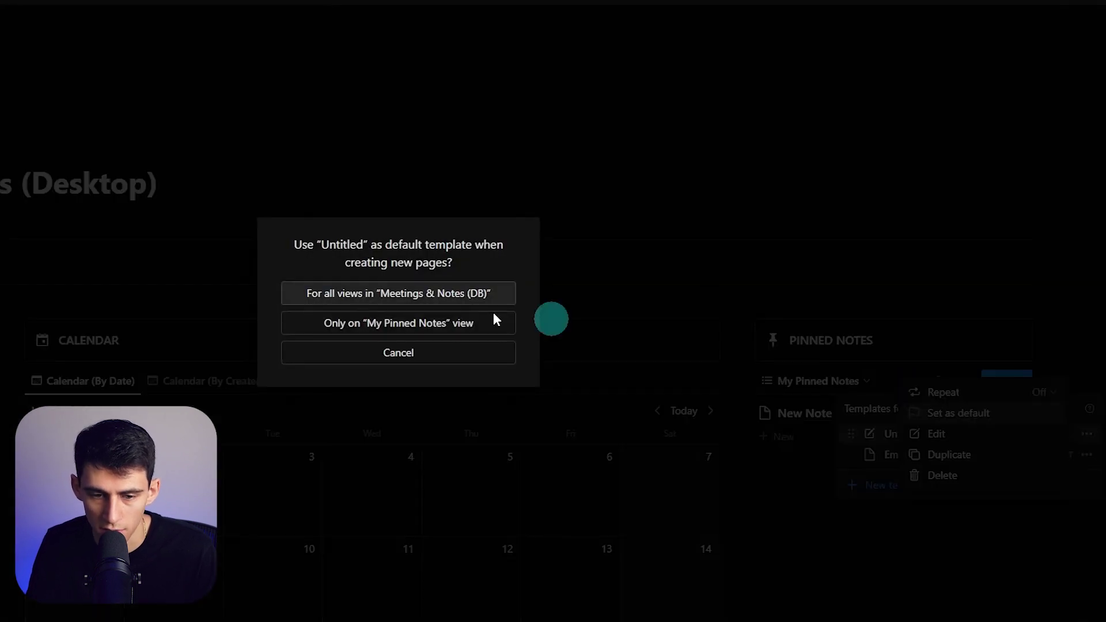
{"action": "left_click", "coordinate": [426, 295]}
{"action": "left_click", "coordinate": [781, 509]}
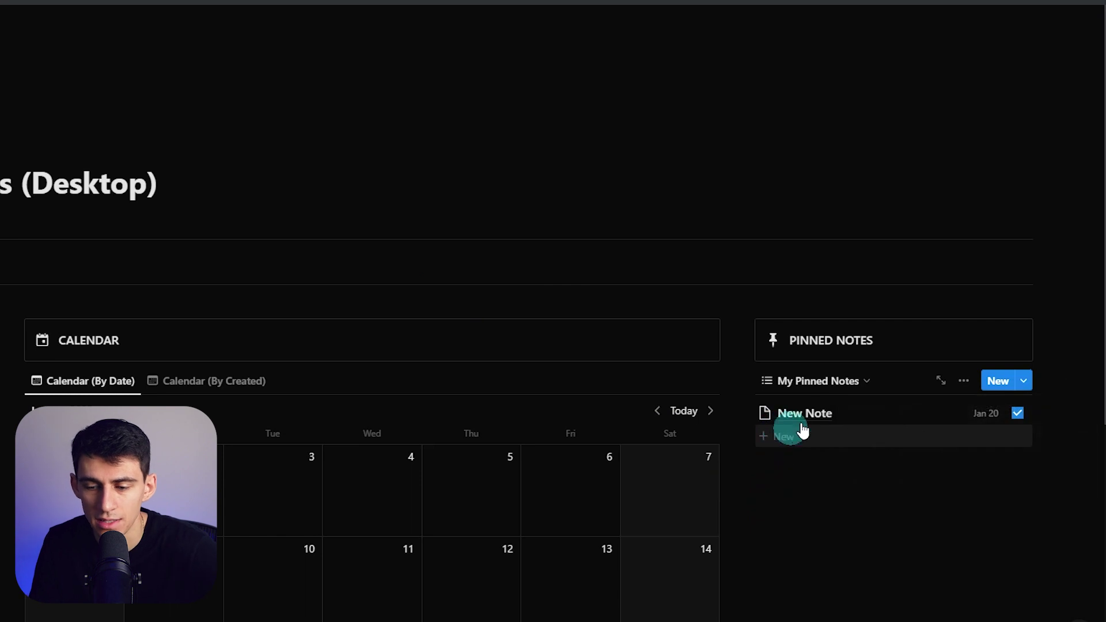
Delete New Note from the My Pinned Notes list and add a fresh note there from the default template.
{"action": "right_click", "coordinate": [817, 413]}
{"action": "left_click", "coordinate": [857, 242]}
{"action": "left_click", "coordinate": [779, 413]}
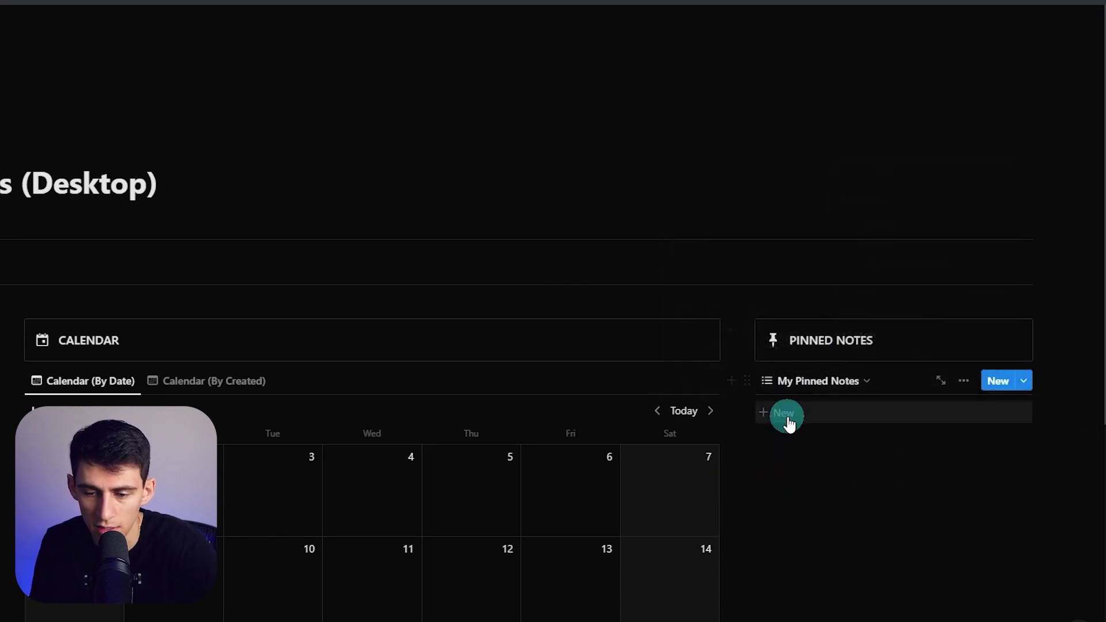
{"action": "scroll", "coordinate": [938, 316], "scroll_direction": "down", "scroll_amount": 1}
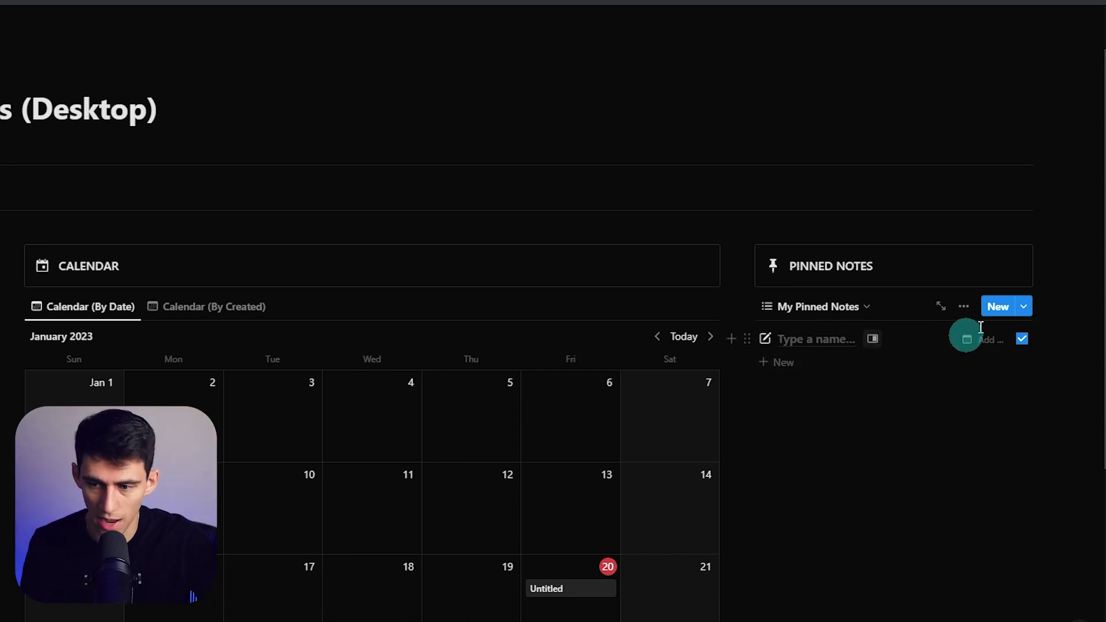
Open the Untitled template entry from the My Pinned Notes templates to check its properties and Notes section, and close it.
{"action": "left_click", "coordinate": [1023, 307]}
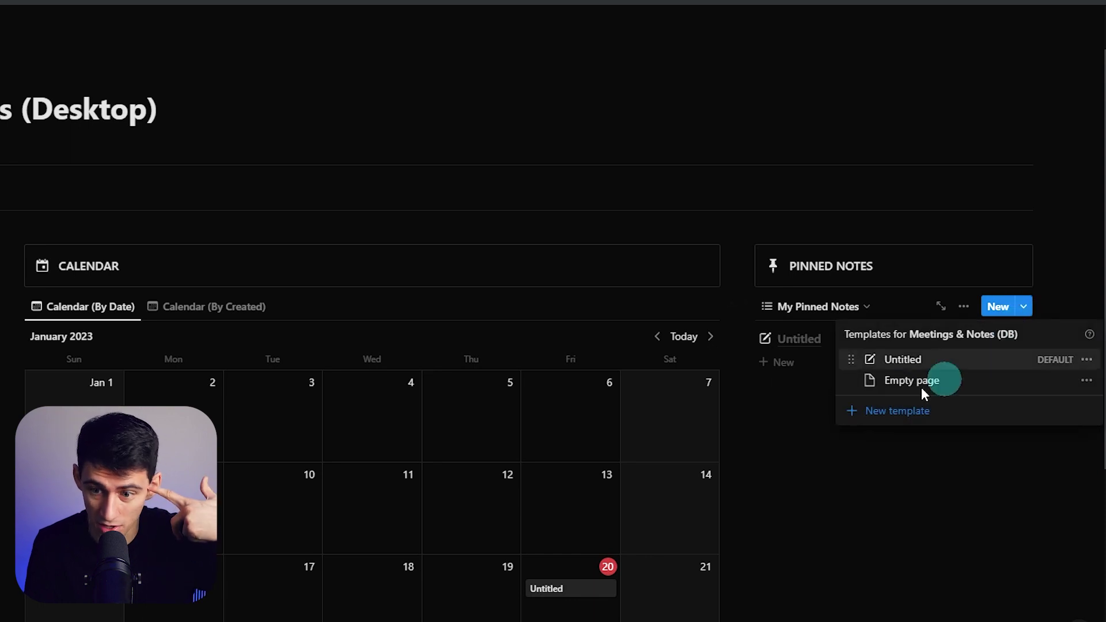
{"action": "left_click", "coordinate": [908, 365]}
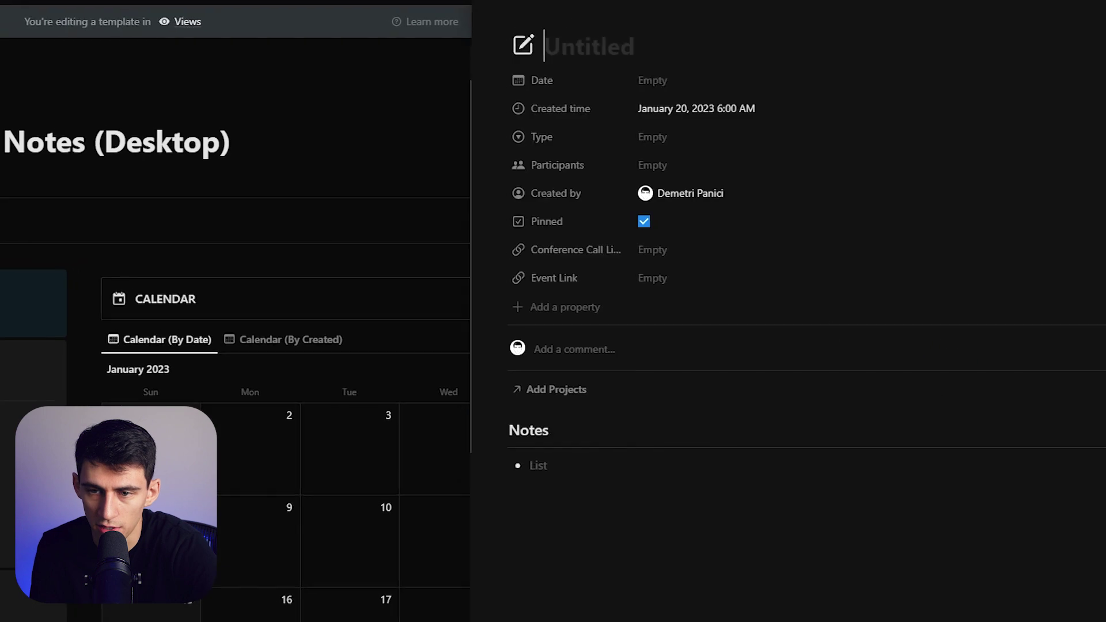
{"action": "left_click", "coordinate": [523, 20]}
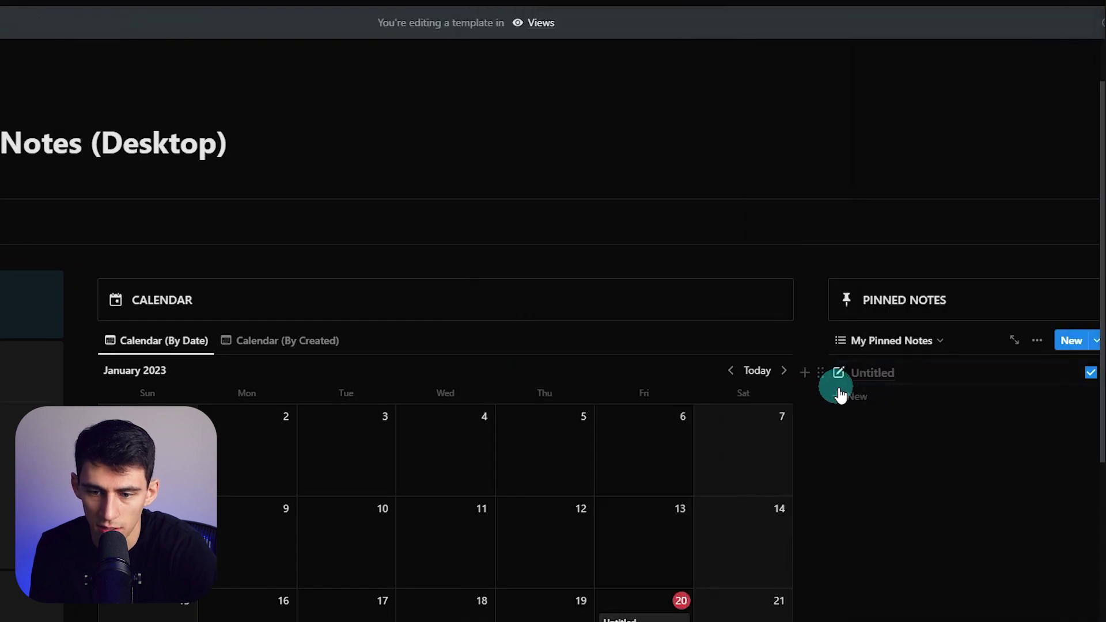
Replace the Untitled note in My Pinned Notes with a new one and clear its test title.
{"action": "right_click", "coordinate": [886, 373]}
{"action": "left_click", "coordinate": [909, 420]}
{"action": "left_click", "coordinate": [889, 381]}
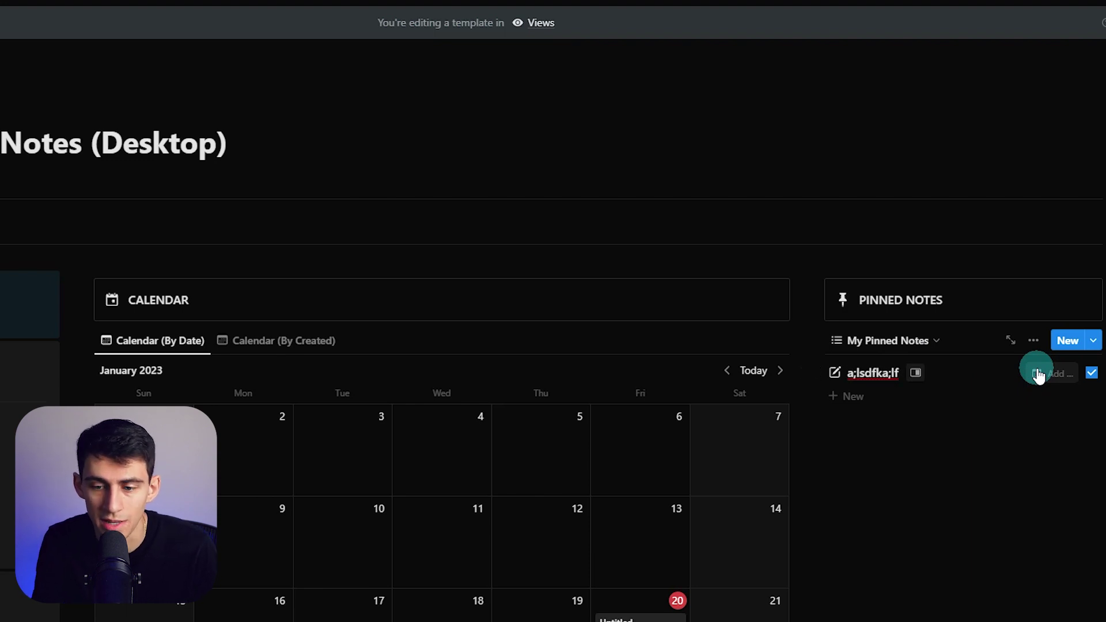
{"action": "key", "text": "BackSpace"}
{"action": "key", "text": "BackSpace"}
{"action": "key", "text": "BackSpace"}
{"action": "key", "text": "BackSpace"}
{"action": "key", "text": "BackSpace"}
{"action": "key", "text": "BackSpace"}
{"action": "key", "text": "BackSpace"}
{"action": "key", "text": "BackSpace"}
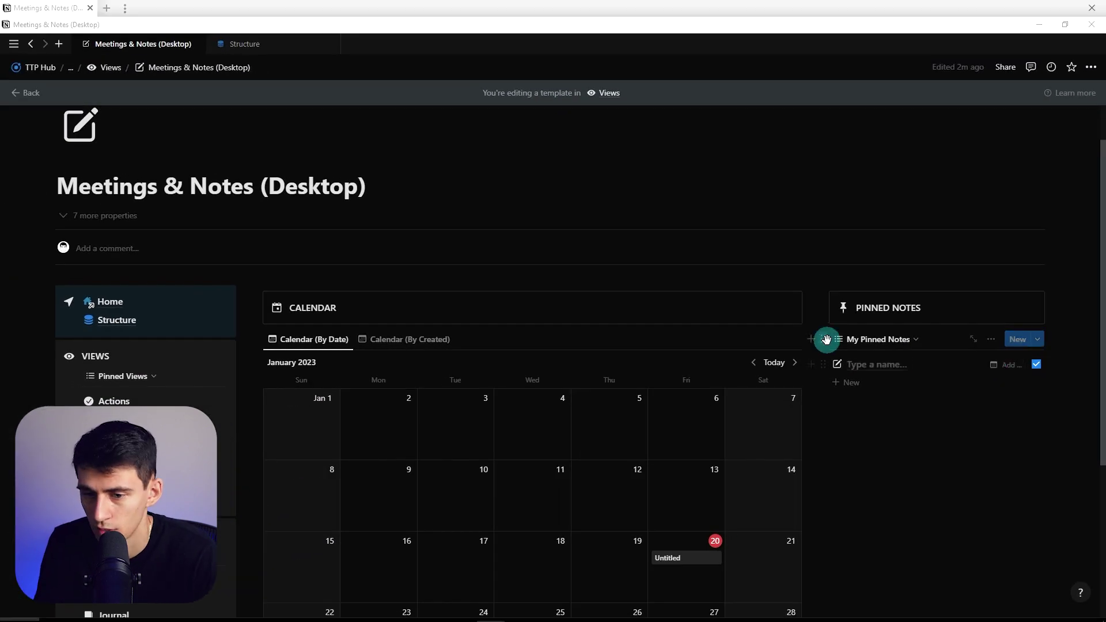
Move the My Pinned Notes view inside the PINNED NOTES callout and duplicate that callout.
{"action": "mouse_move", "coordinate": [820, 342]}
{"action": "left_mouse_down"}
{"action": "mouse_move", "coordinate": [892, 317]}
{"action": "mouse_move", "coordinate": [850, 346]}
{"action": "mouse_move", "coordinate": [829, 346]}
{"action": "mouse_move", "coordinate": [847, 314]}
{"action": "left_mouse_up"}
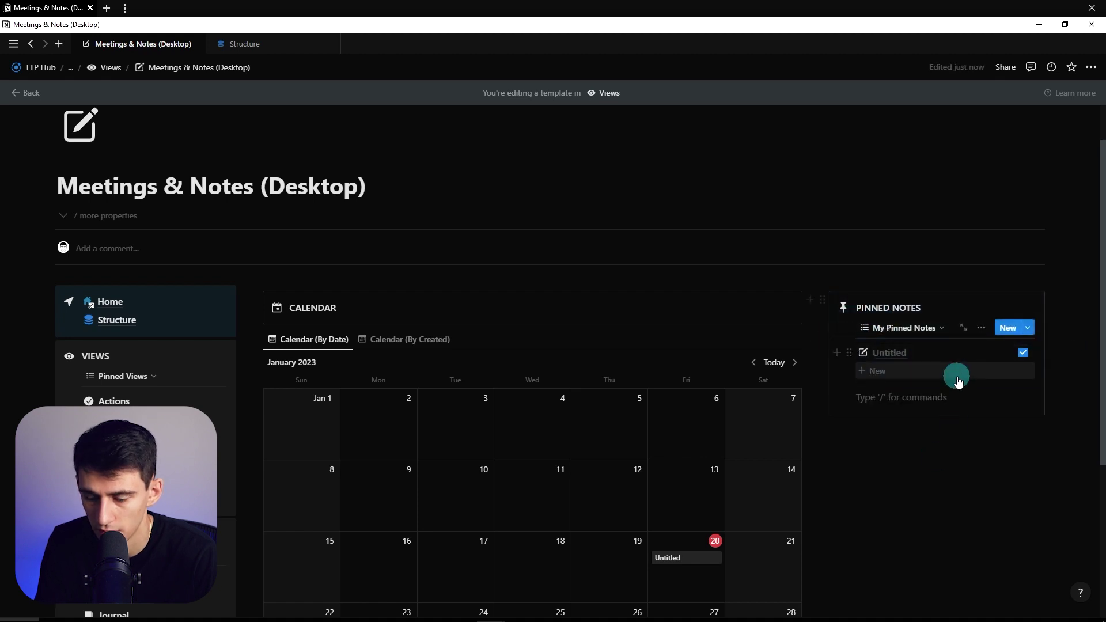
{"action": "left_click", "coordinate": [823, 300]}
{"action": "left_click", "coordinate": [700, 239]}
{"action": "scroll", "coordinate": [921, 299], "scroll_direction": "down", "scroll_amount": 2}
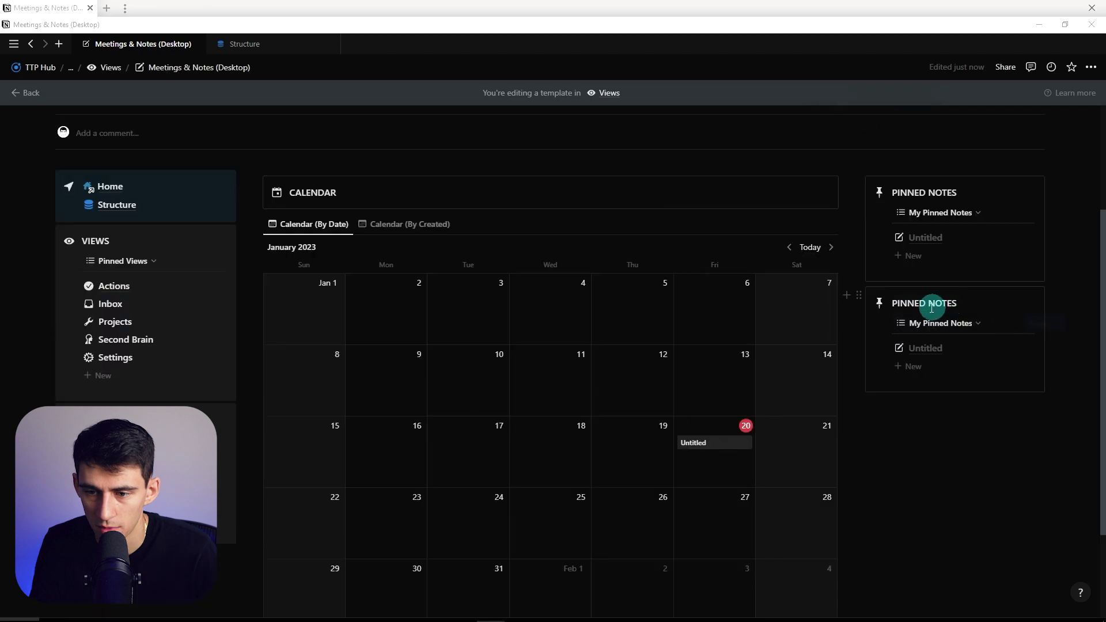
Retitle the duplicated callout GROUPED NOTES with the pencil-and-square edit icon, and widen the column holding both note callouts.
{"action": "triple_click", "coordinate": [928, 303]}
{"action": "type", "text": "GROUPED NOTES"}
{"action": "left_click", "coordinate": [880, 321]}
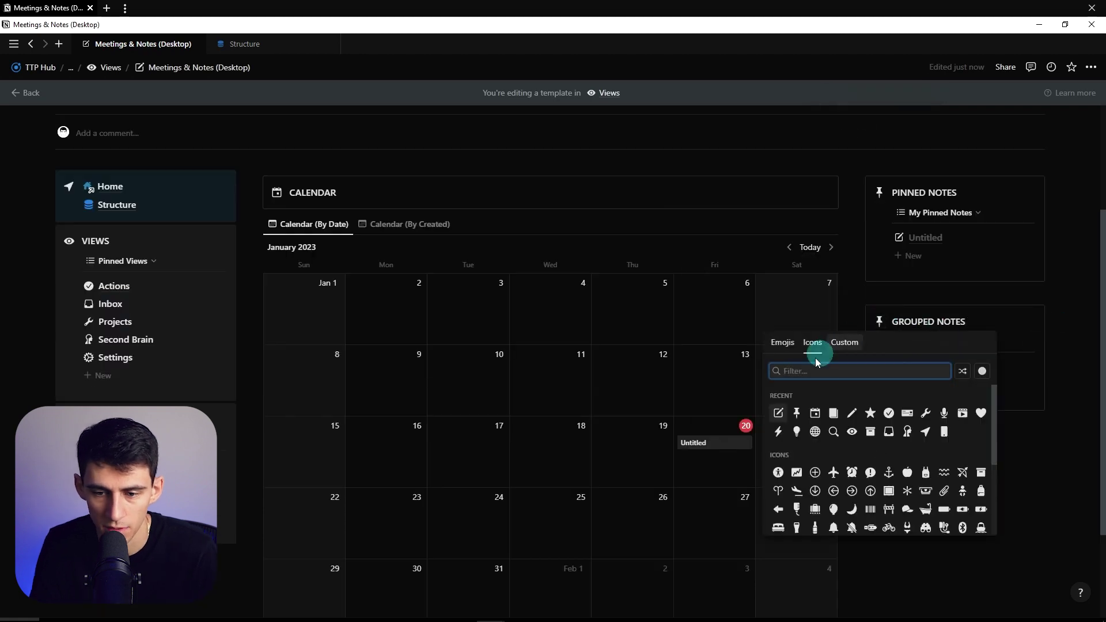
{"action": "left_click", "coordinate": [782, 413]}
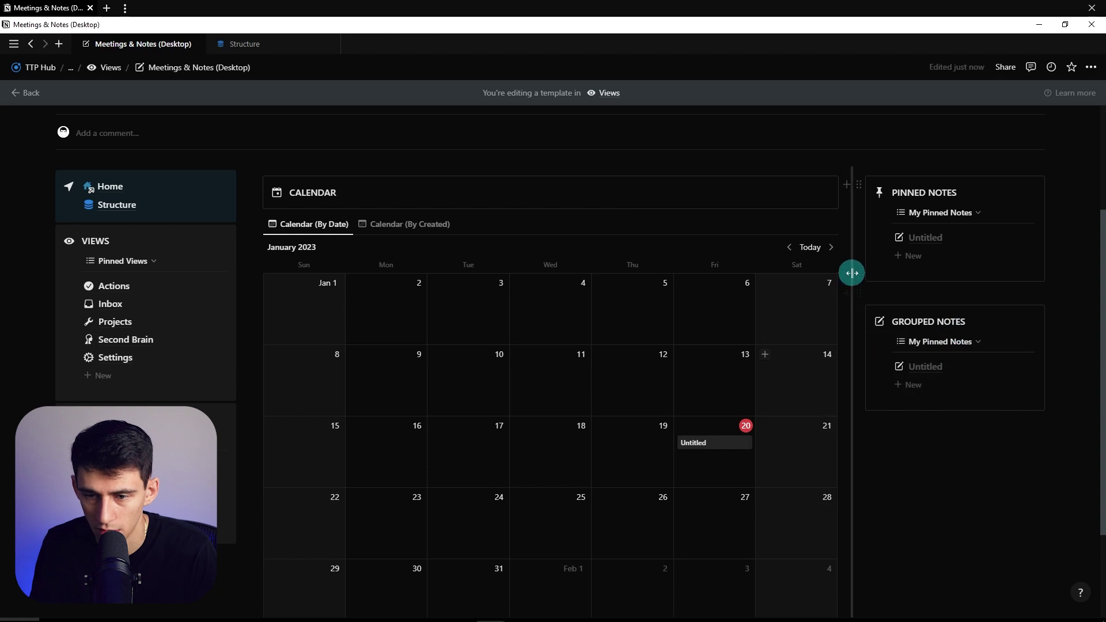
{"action": "left_click_drag", "start_coordinate": [838, 272], "coordinate": [818, 272]}
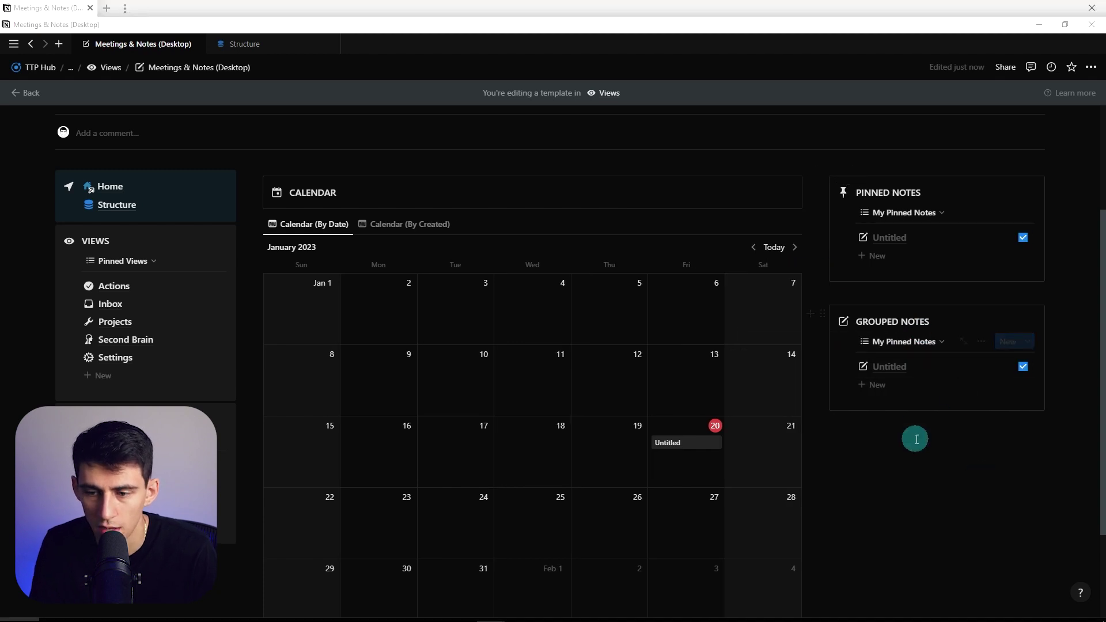
Rename the view inside the GROUPED NOTES callout as My Recent Meetings & Notes.
{"action": "left_click", "coordinate": [922, 406]}
{"action": "key", "text": "BackSpace"}
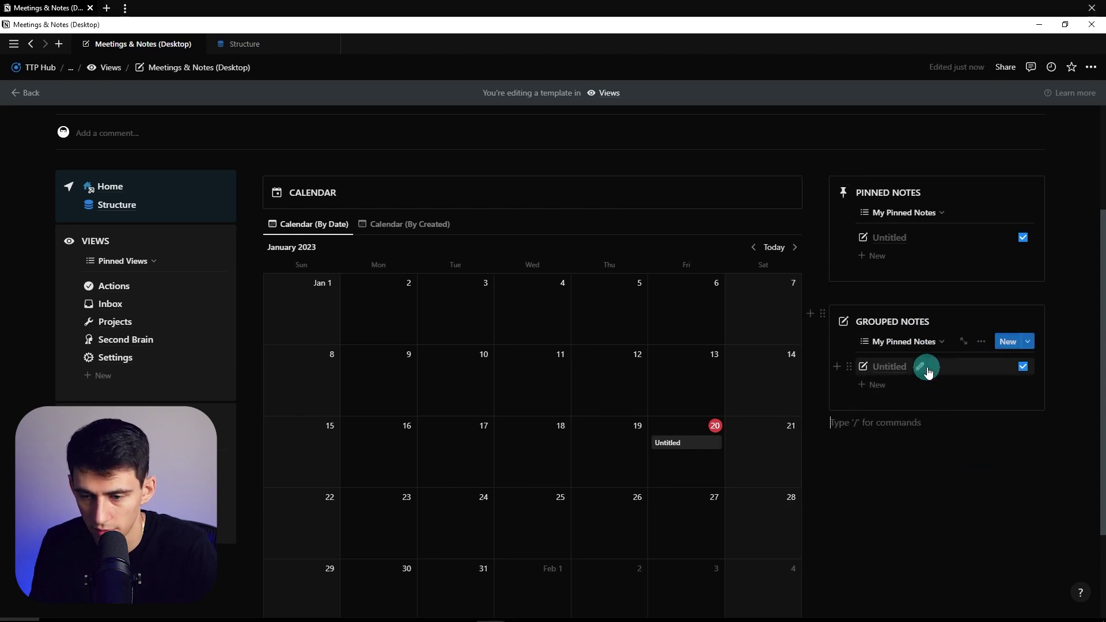
{"action": "left_click", "coordinate": [907, 344]}
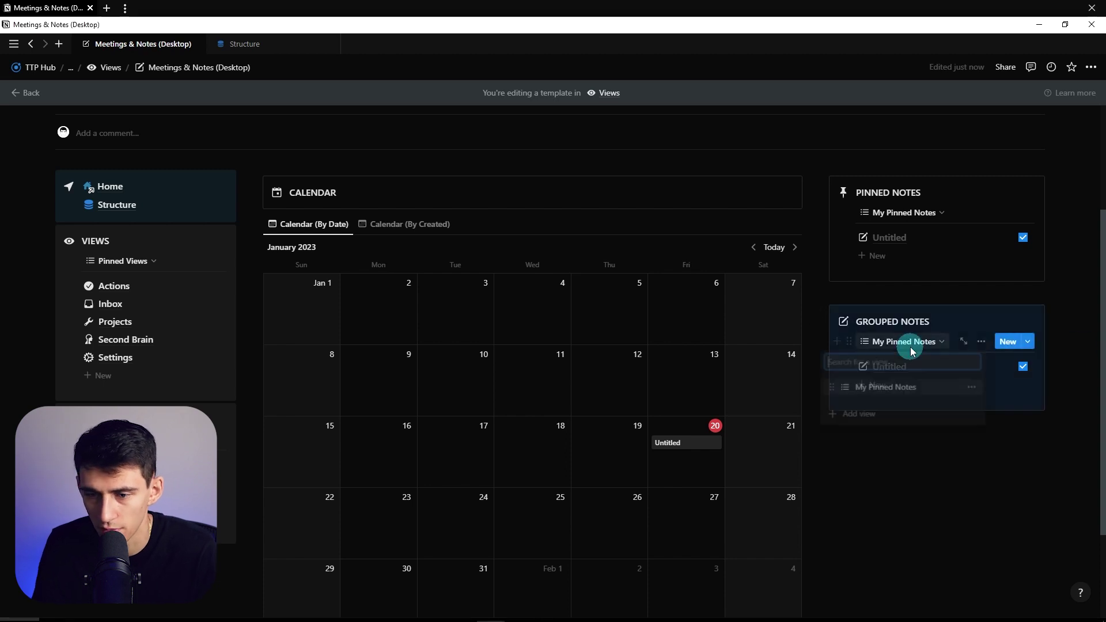
{"action": "left_click", "coordinate": [972, 387]}
{"action": "left_click", "coordinate": [961, 406]}
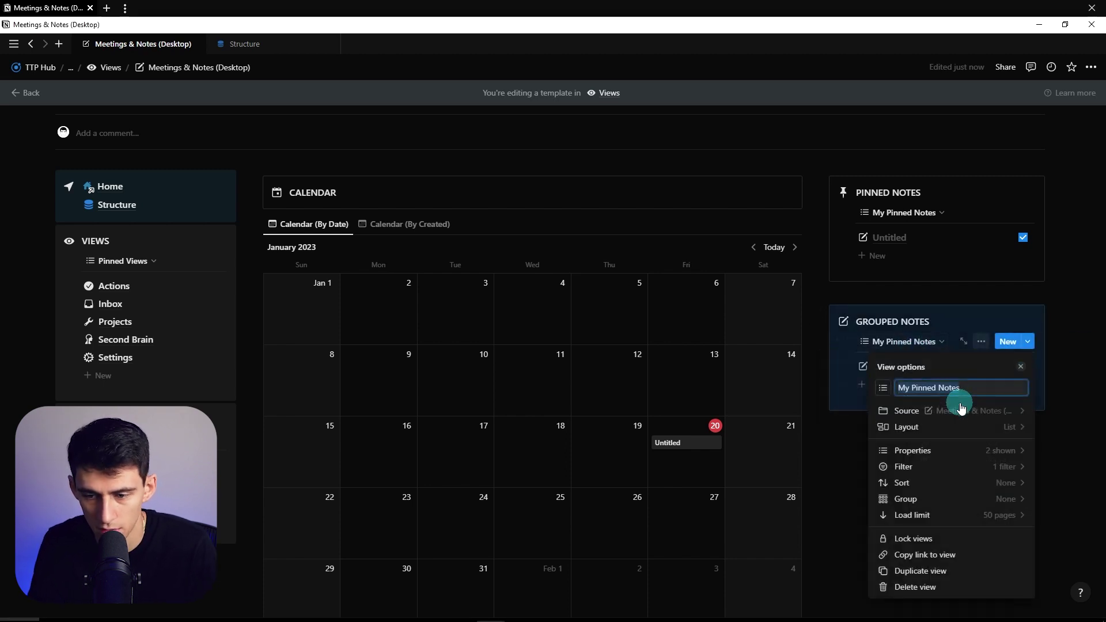
{"action": "type", "text": "My Recent Meetings & Not"}
Filter the My Recent Meetings & Notes view to a Created time within the past week and save the filter for everyone.
{"action": "left_click", "coordinate": [907, 469]}
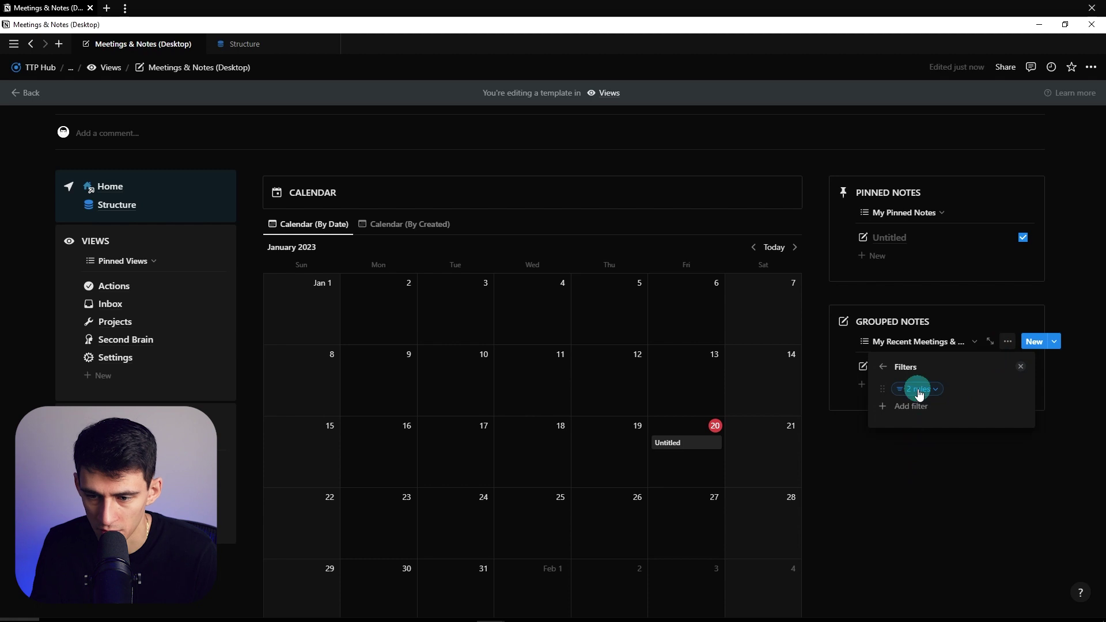
{"action": "left_click", "coordinate": [918, 390]}
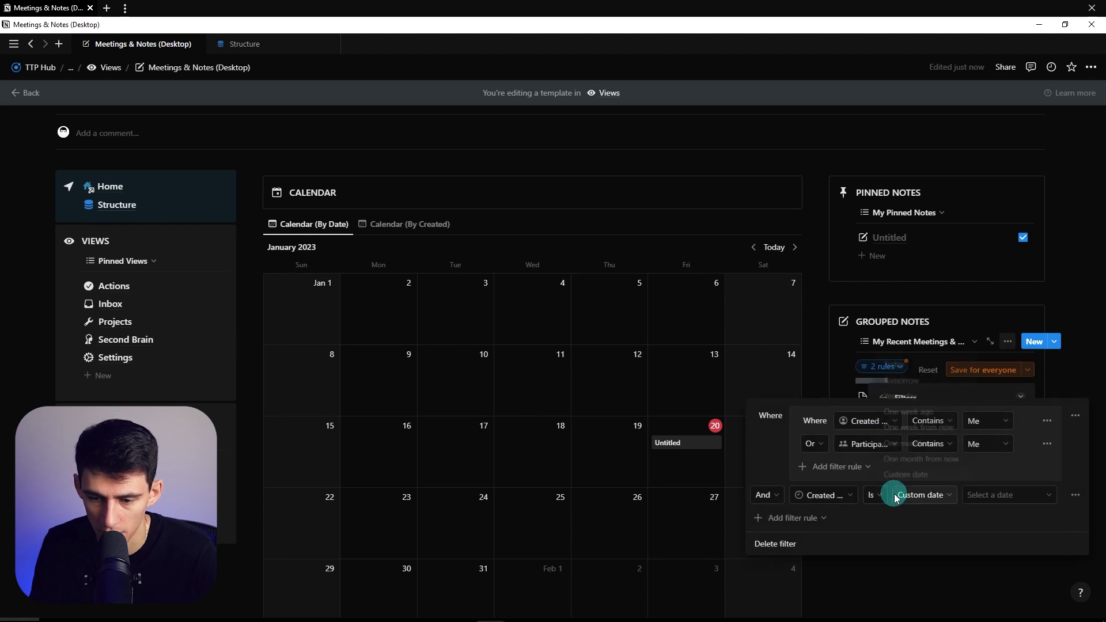
{"action": "left_click", "coordinate": [922, 495]}
{"action": "left_click", "coordinate": [876, 497]}
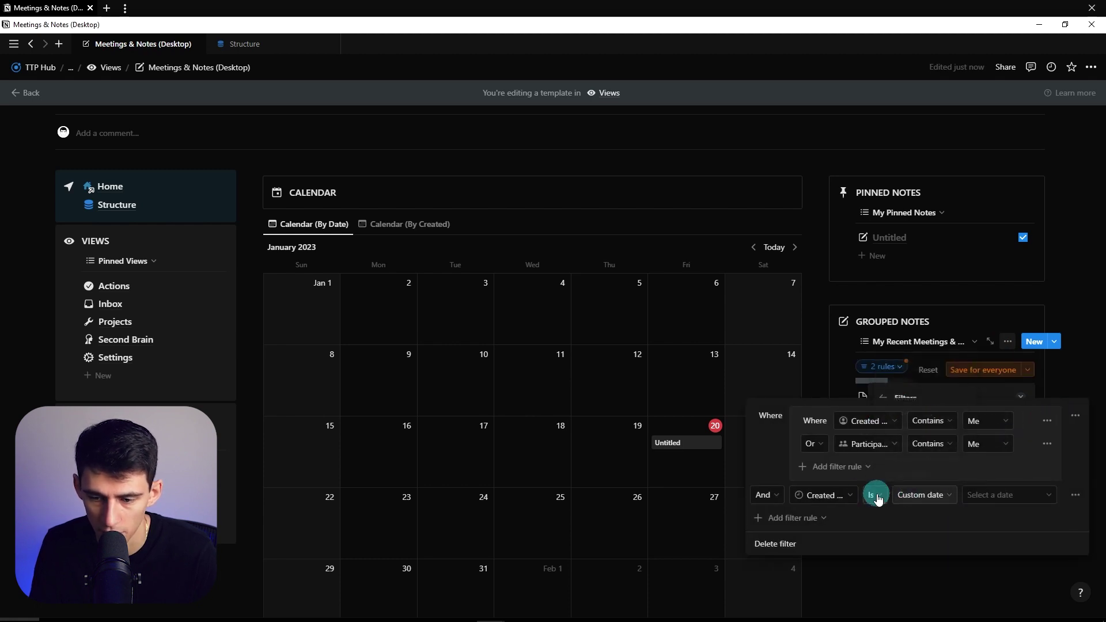
{"action": "left_click", "coordinate": [876, 497]}
{"action": "left_click", "coordinate": [849, 442]}
Show only the Created time property in the My Recent Meetings & Notes list, with Pinned hidden.
{"action": "left_click", "coordinate": [967, 341]}
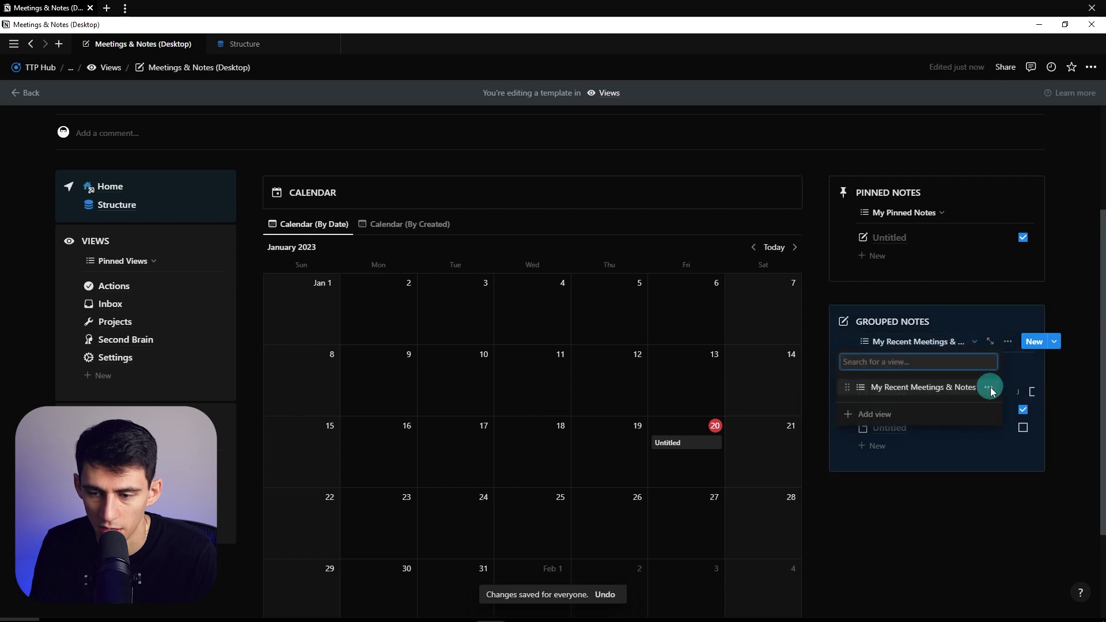
{"action": "left_click", "coordinate": [991, 388]}
{"action": "left_click", "coordinate": [973, 422]}
{"action": "left_click", "coordinate": [963, 194]}
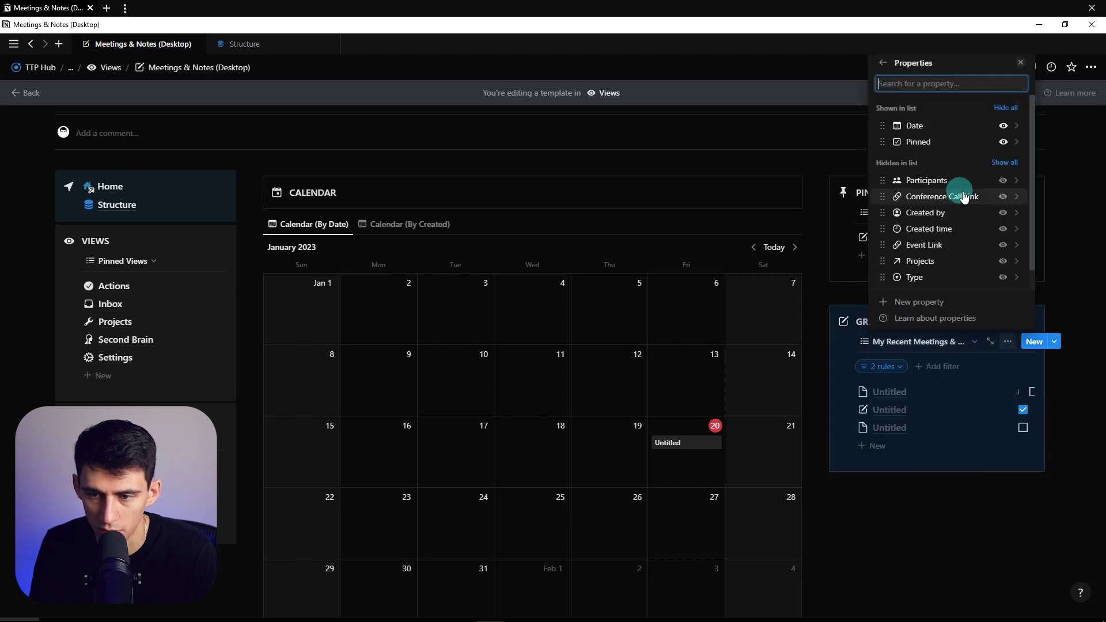
{"action": "left_click", "coordinate": [1002, 141]}
{"action": "type", "text": "crea"}
{"action": "left_click", "coordinate": [1009, 260]}
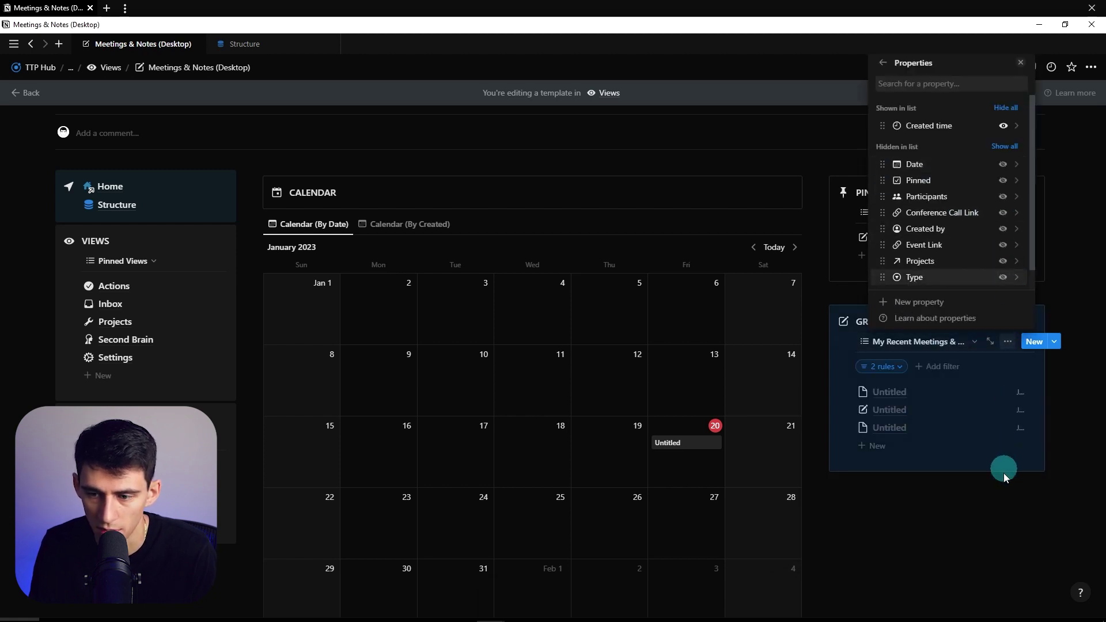
{"action": "left_click", "coordinate": [996, 498]}
Duplicate My Recent Meetings & Notes as All My Notes, and remove its Created time filter rule for everyone.
{"action": "left_click", "coordinate": [953, 345]}
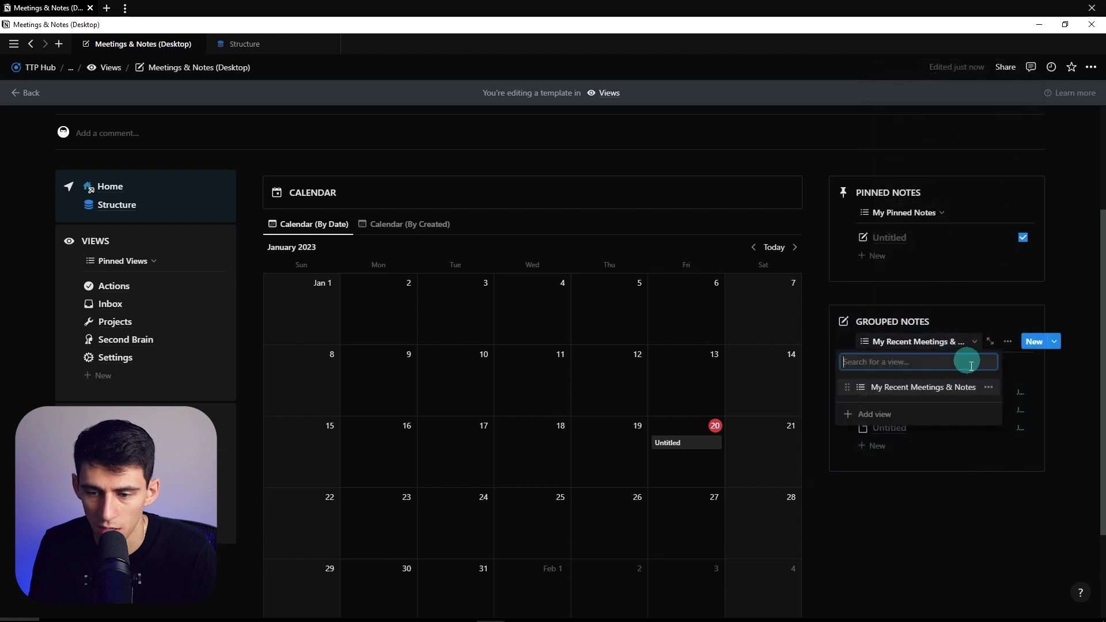
{"action": "left_click", "coordinate": [988, 387]}
{"action": "left_click", "coordinate": [949, 490]}
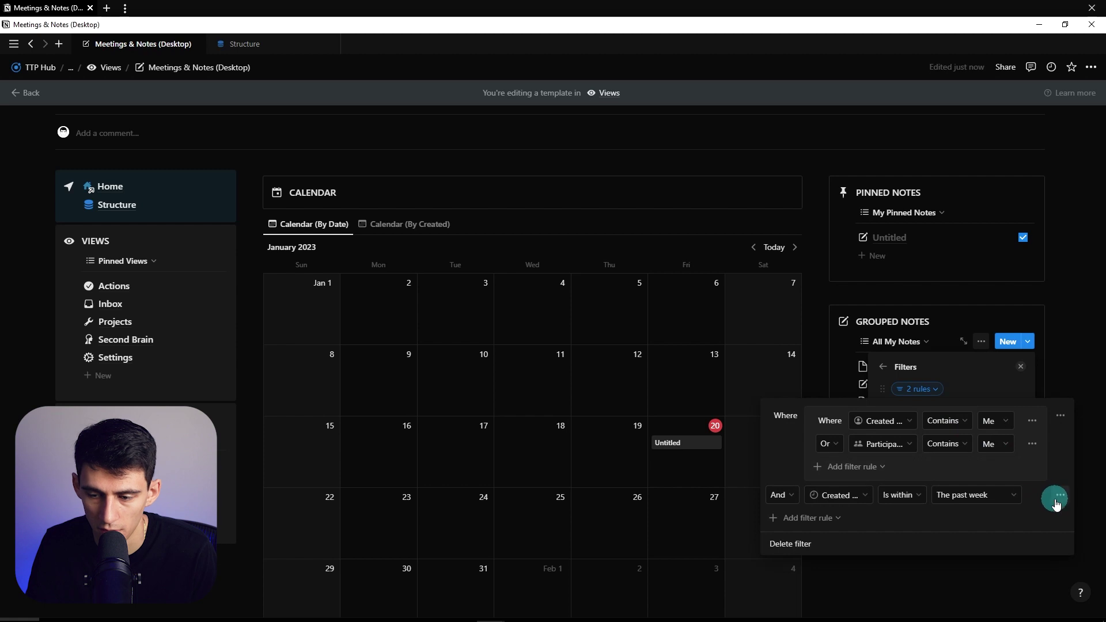
{"action": "left_click", "coordinate": [1032, 498]}
{"action": "left_click", "coordinate": [1037, 514]}
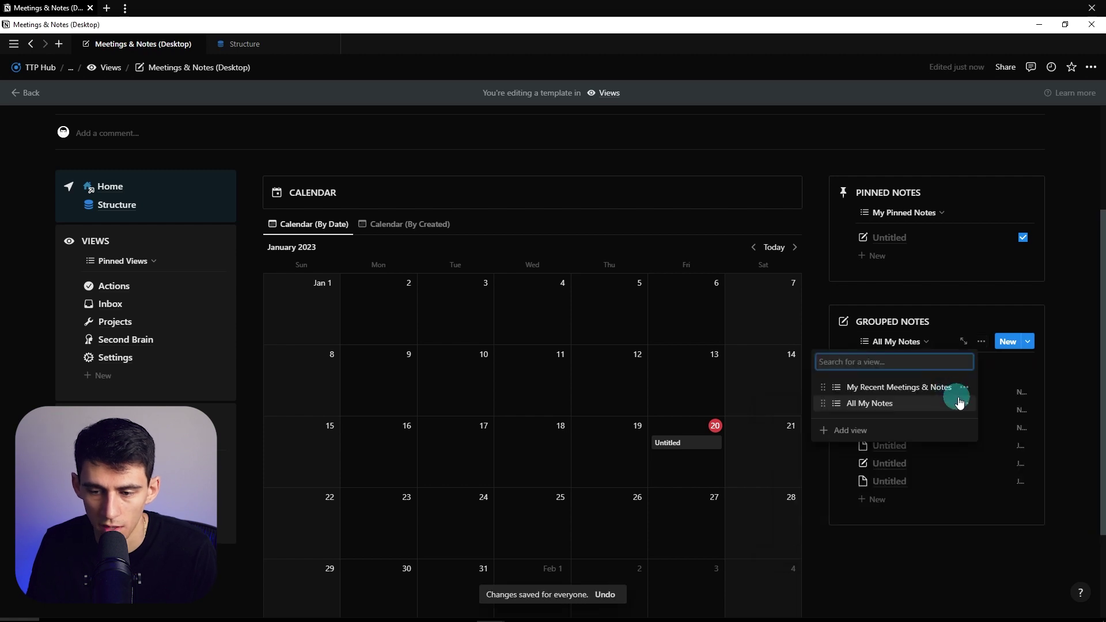
Duplicate the All My Notes view as By Type and group it by the Type property.
{"action": "left_click", "coordinate": [961, 403]}
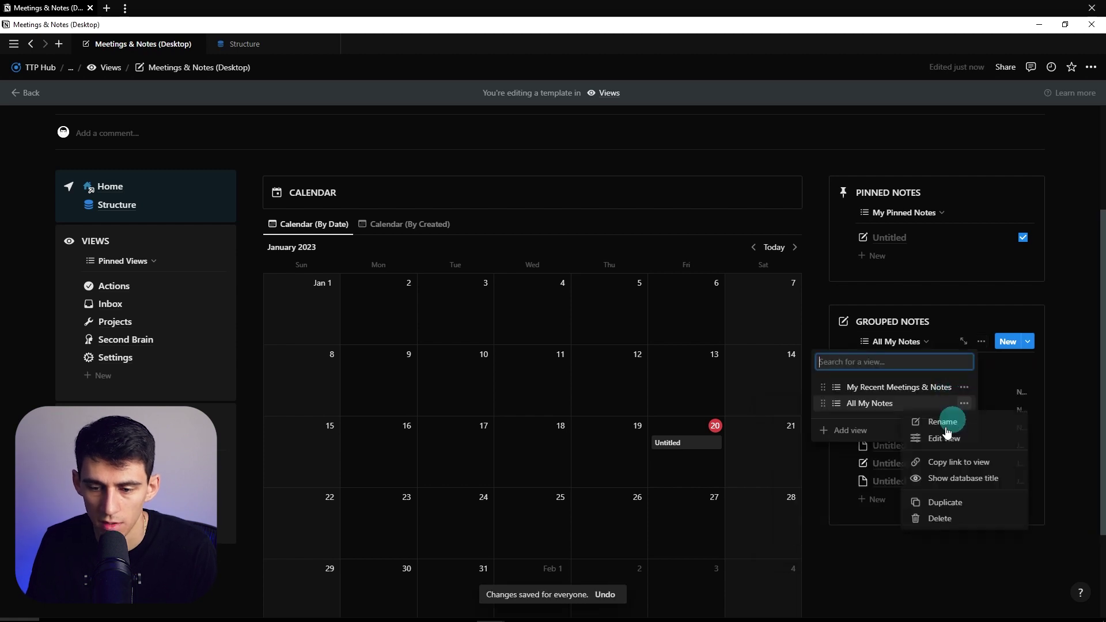
{"action": "left_click", "coordinate": [941, 496]}
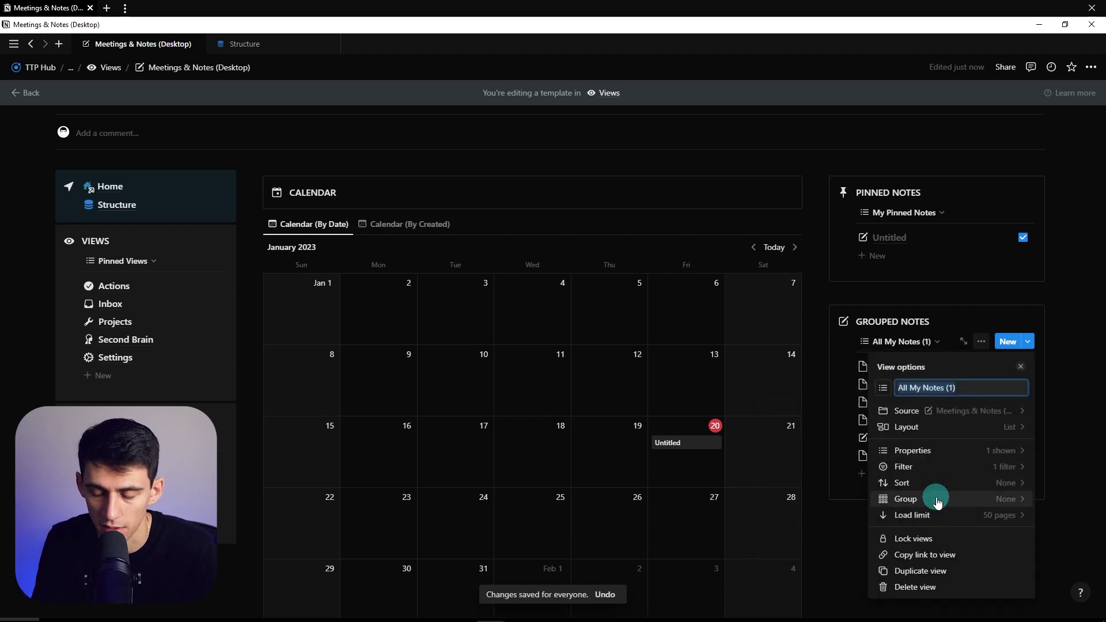
{"action": "type", "text": "By t"}
{"action": "key", "text": "BackSpace"}
{"action": "type", "text": "Type"}
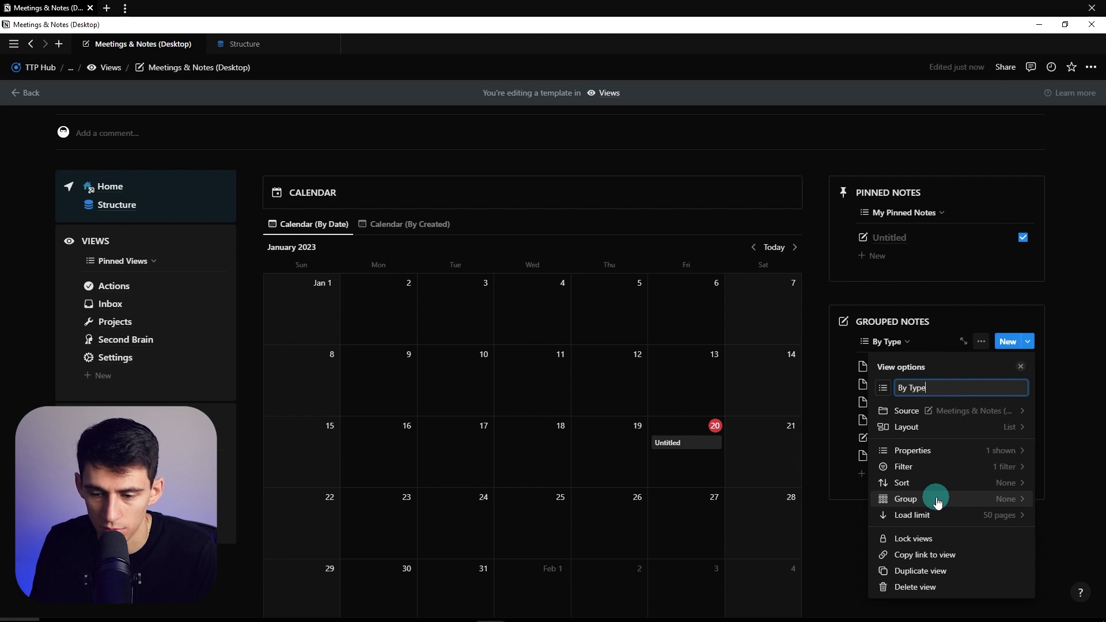
{"action": "left_click", "coordinate": [938, 501]}
{"action": "type", "text": "type"}
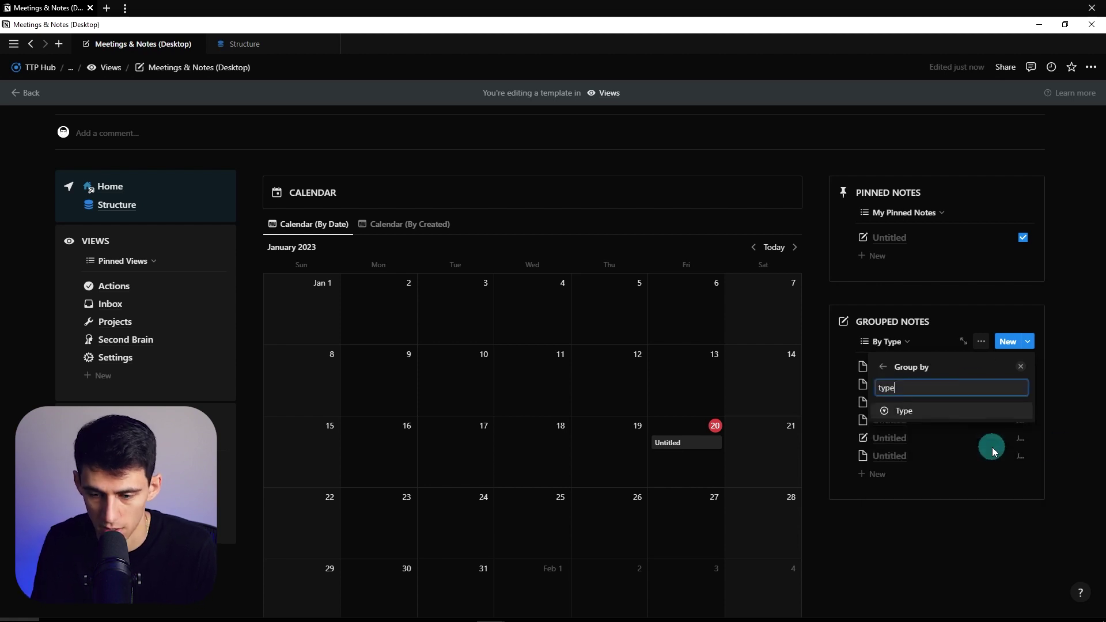
{"action": "scroll", "coordinate": [955, 348], "scroll_direction": "up", "scroll_amount": 2}
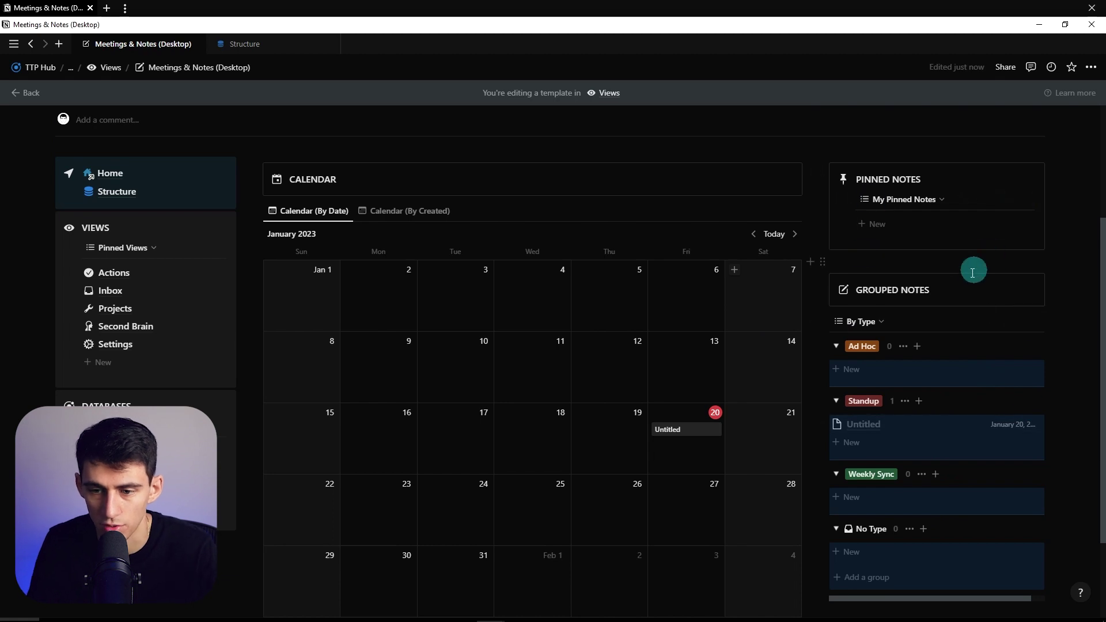
Duplicate the By Type view as By People and group it by Participants.
{"action": "left_click", "coordinate": [859, 320]}
{"action": "left_click", "coordinate": [927, 399]}
{"action": "left_click", "coordinate": [900, 495]}
{"action": "type", "text": "By Pe"}
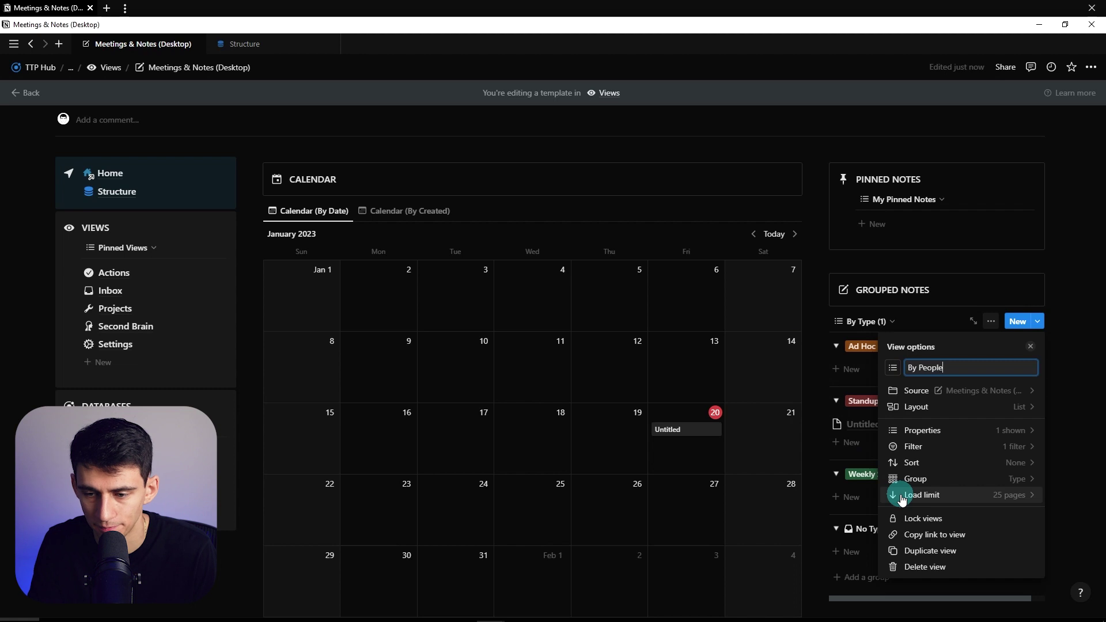
{"action": "type", "text": "ople"}
{"action": "left_click", "coordinate": [916, 479]}
{"action": "left_click", "coordinate": [947, 366]}
{"action": "left_click", "coordinate": [935, 497]}
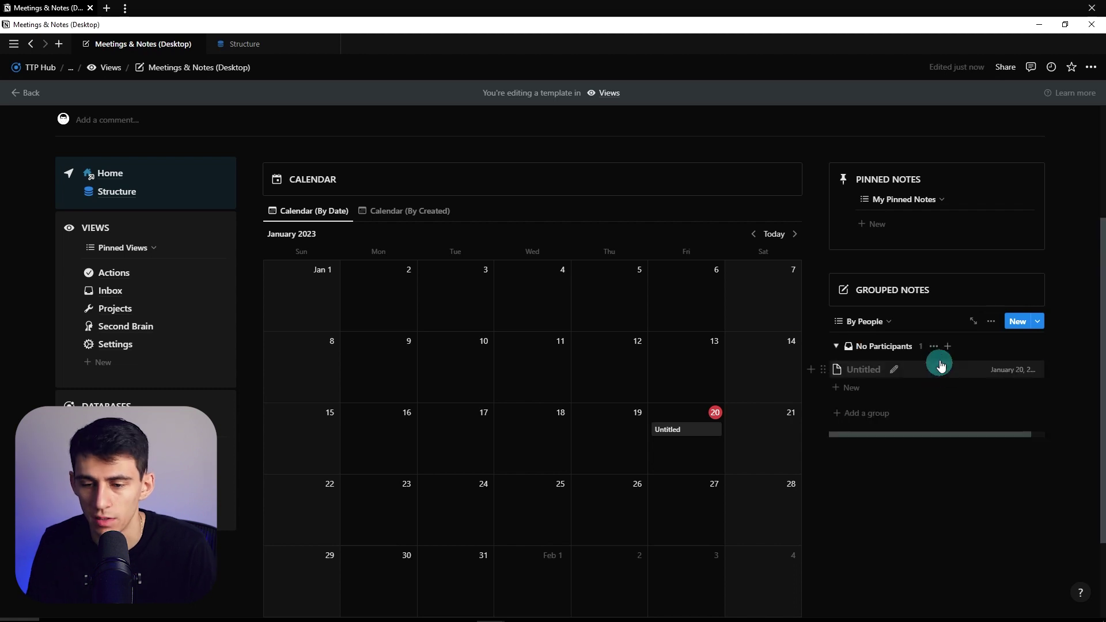
Add a participant to the Untitled entry on January 20 in the calendar, and check the By People grouping.
{"action": "left_click", "coordinate": [664, 429]}
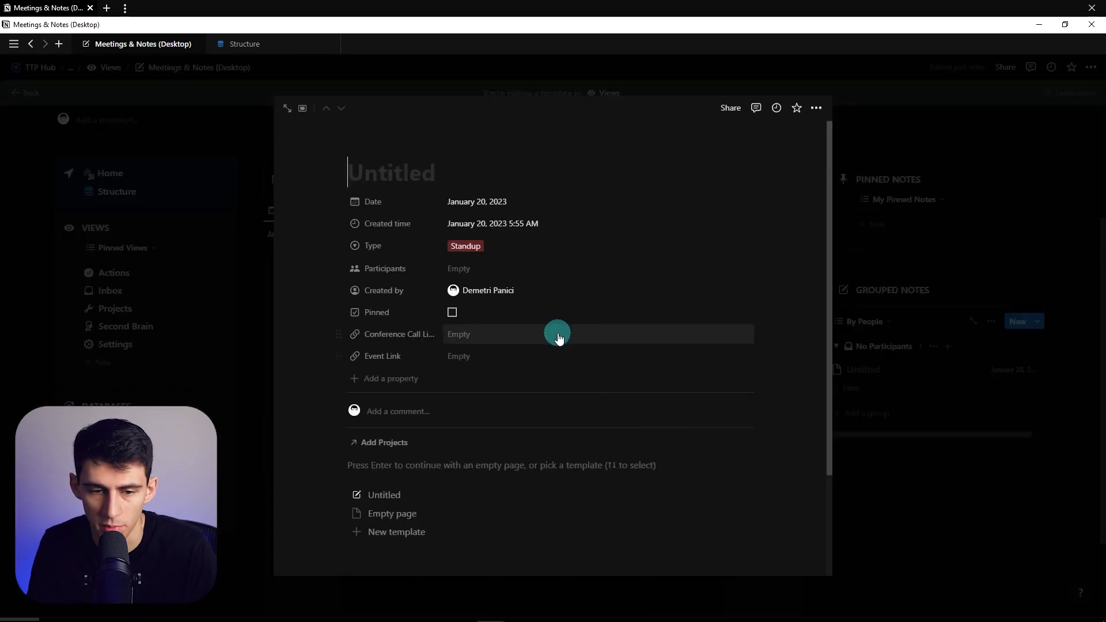
{"action": "left_click", "coordinate": [496, 268]}
{"action": "left_click", "coordinate": [500, 307]}
{"action": "left_click", "coordinate": [913, 398]}
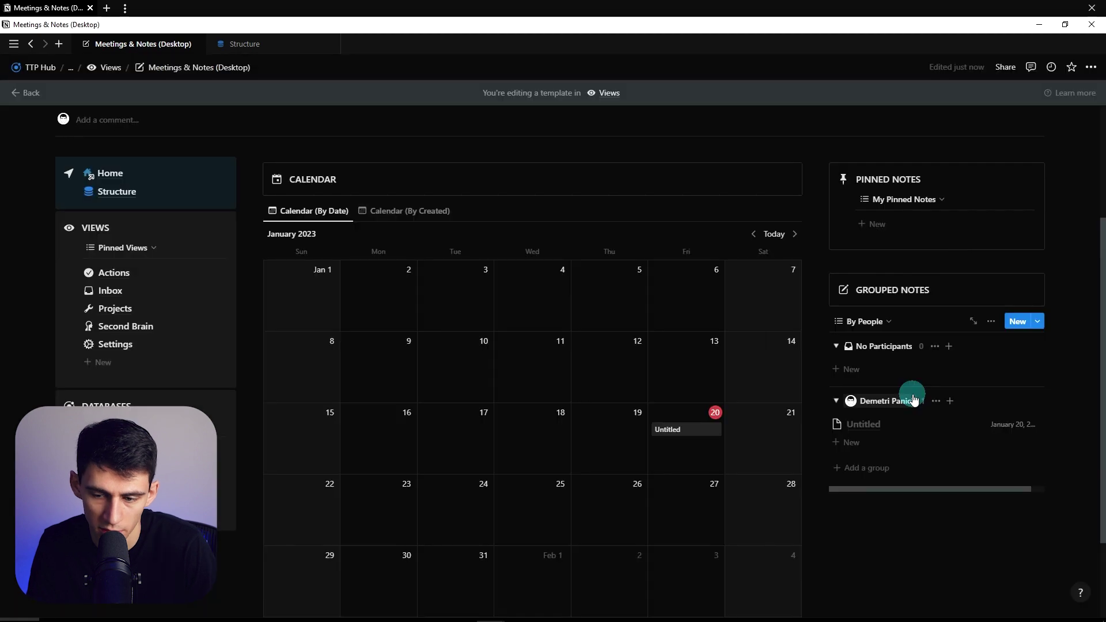
{"action": "scroll", "coordinate": [734, 288], "scroll_direction": "down", "scroll_amount": 1}
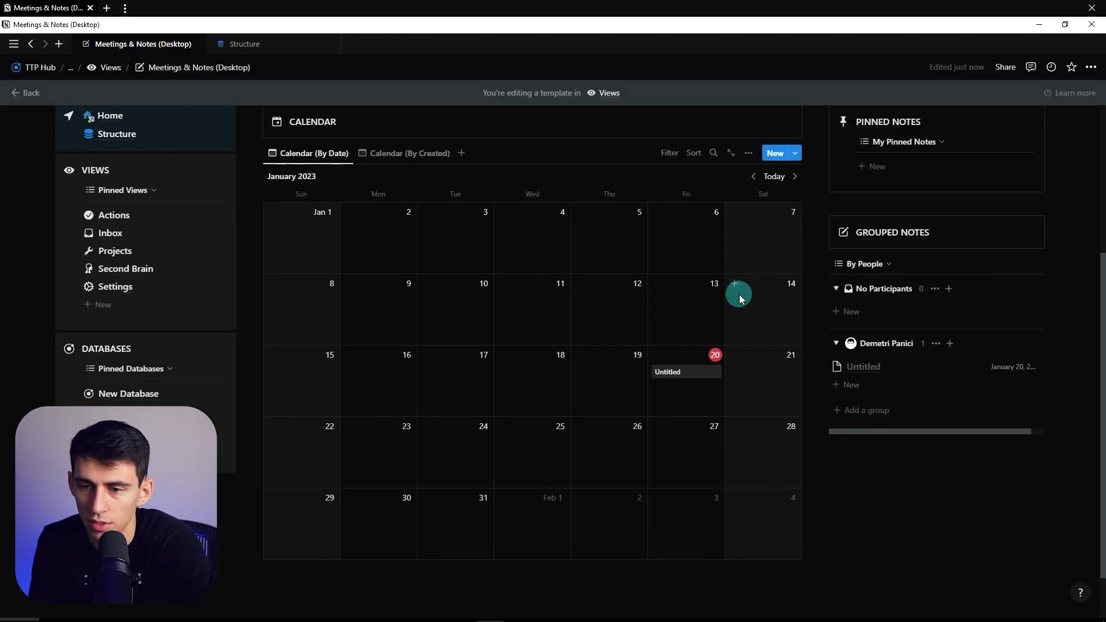
{"action": "scroll", "coordinate": [738, 295], "scroll_direction": "up", "scroll_amount": 1}
Switch the grouped notes to My Recent Meetings & Notes and copy the link to that view.
{"action": "left_click", "coordinate": [854, 321]}
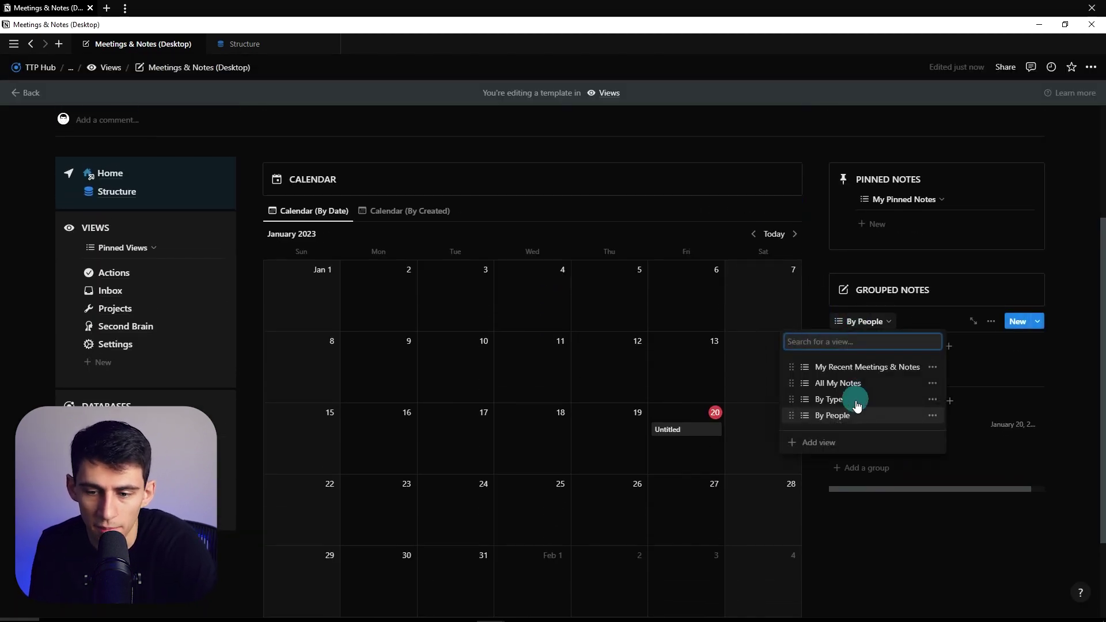
{"action": "left_click", "coordinate": [867, 367]}
{"action": "left_click", "coordinate": [822, 319]}
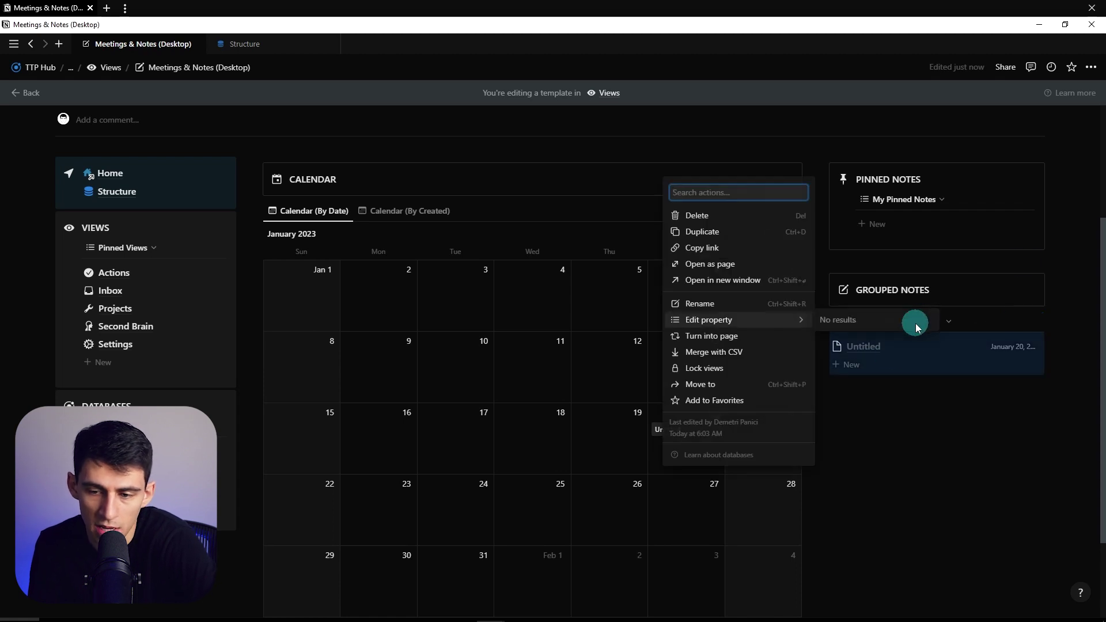
{"action": "left_click", "coordinate": [972, 320]}
{"action": "left_click", "coordinate": [947, 321]}
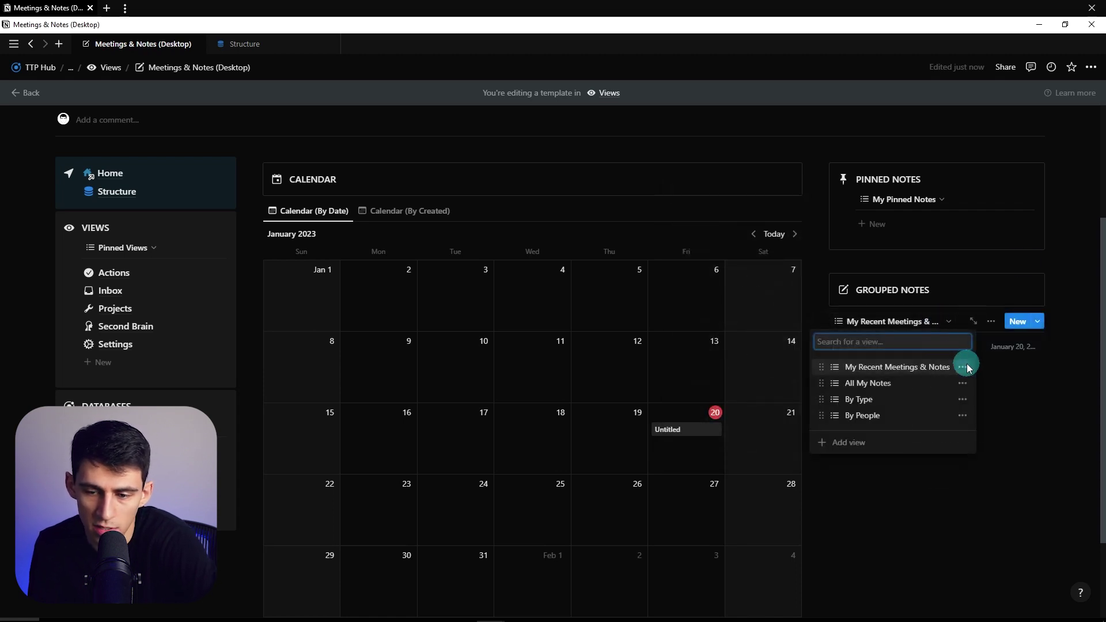
{"action": "left_click", "coordinate": [963, 367]}
{"action": "left_click", "coordinate": [941, 429]}
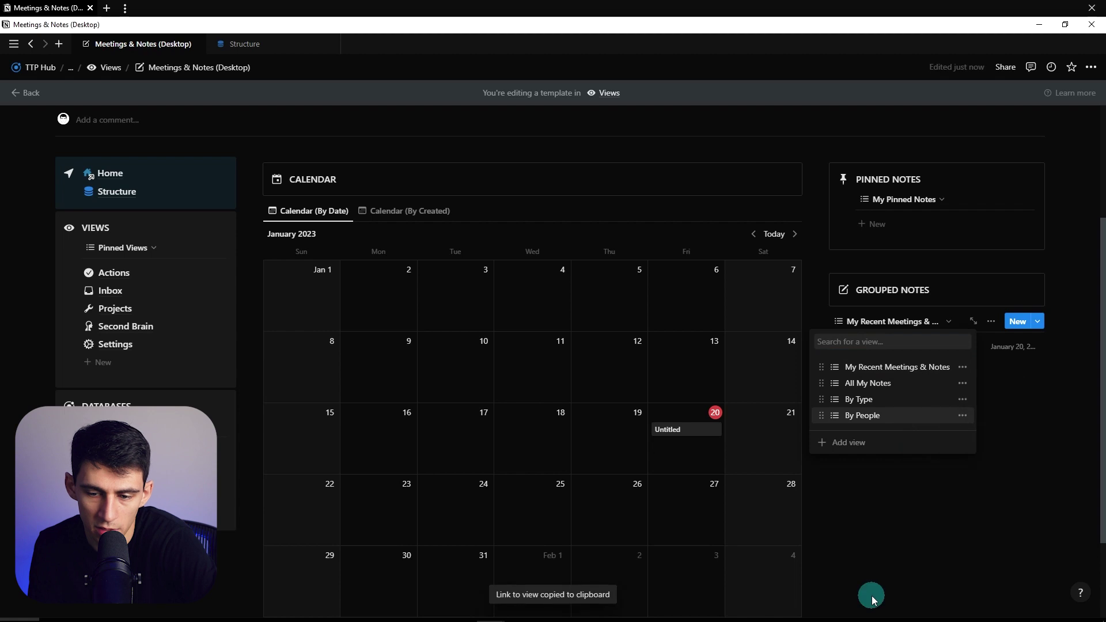
On the Actions page, paste the copied link under MEETINGS / NOTES as a linked view of the database.
{"action": "left_click", "coordinate": [120, 275]}
{"action": "scroll", "coordinate": [833, 464], "scroll_direction": "down", "scroll_amount": 2}
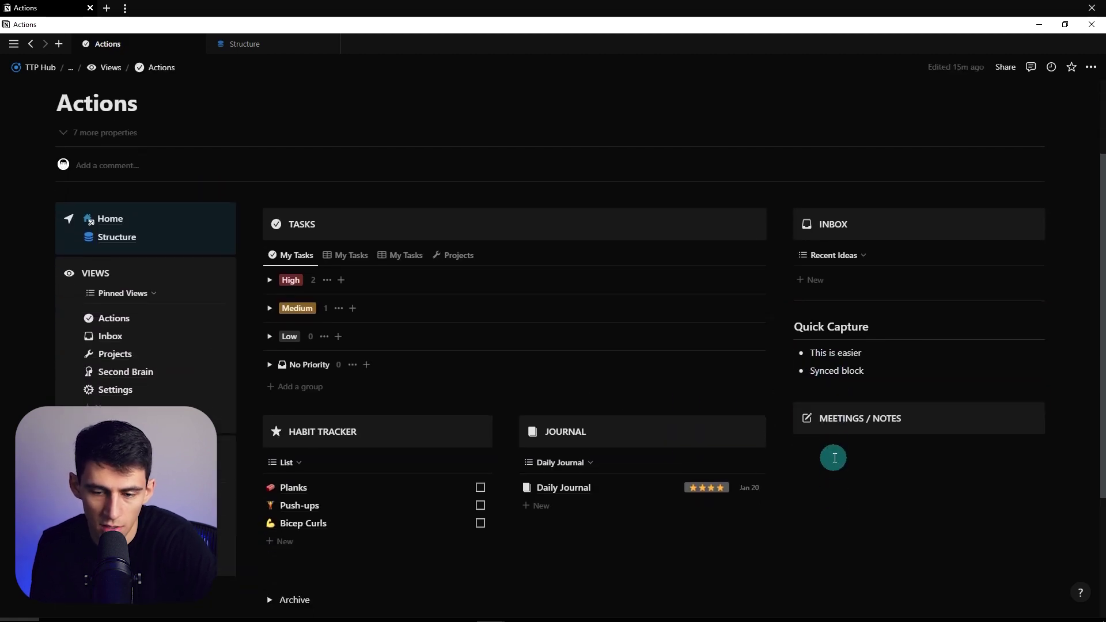
{"action": "key", "text": "ctrl+v"}
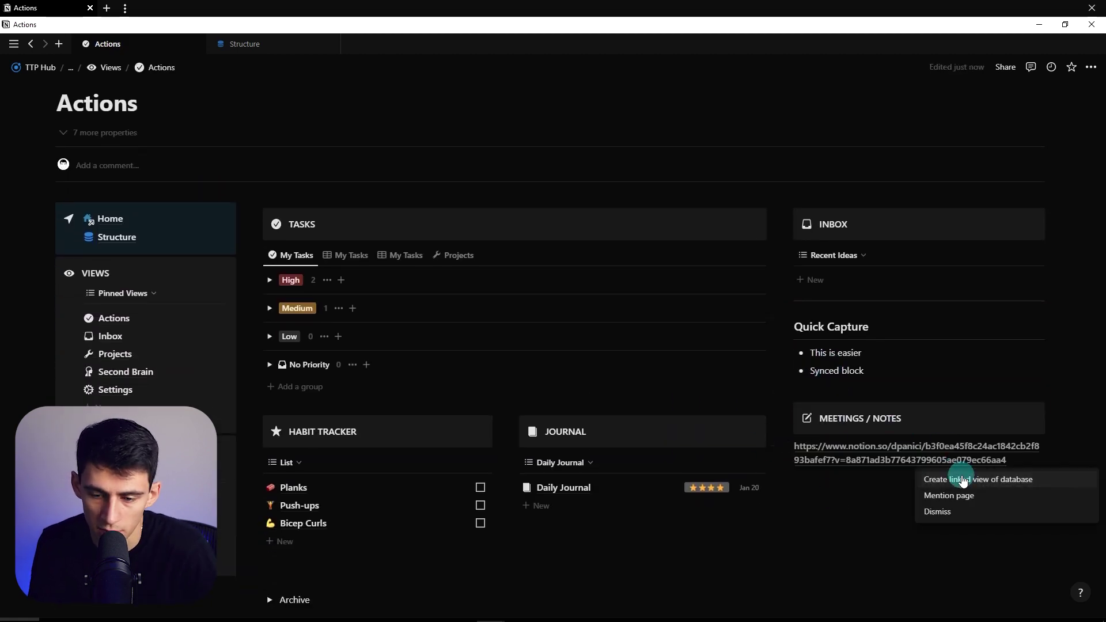
{"action": "left_click", "coordinate": [962, 480]}
{"action": "left_click", "coordinate": [946, 494]}
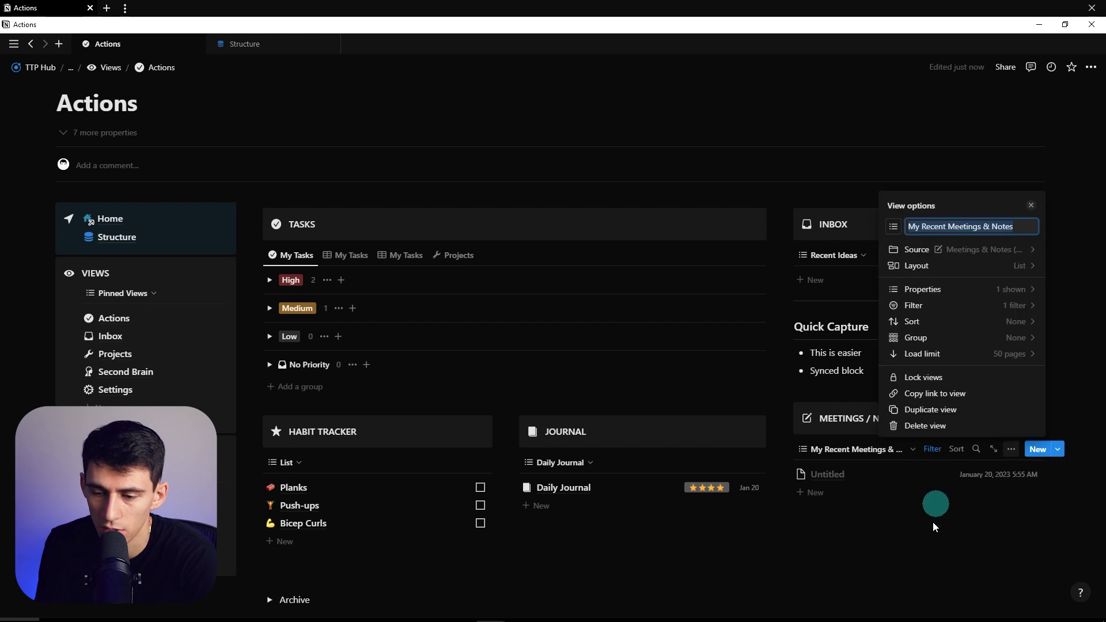
{"action": "left_click", "coordinate": [926, 550]}
In the linked view's filter, group the Created time rule with an Or rule based on the Date property.
{"action": "left_click", "coordinate": [941, 454]}
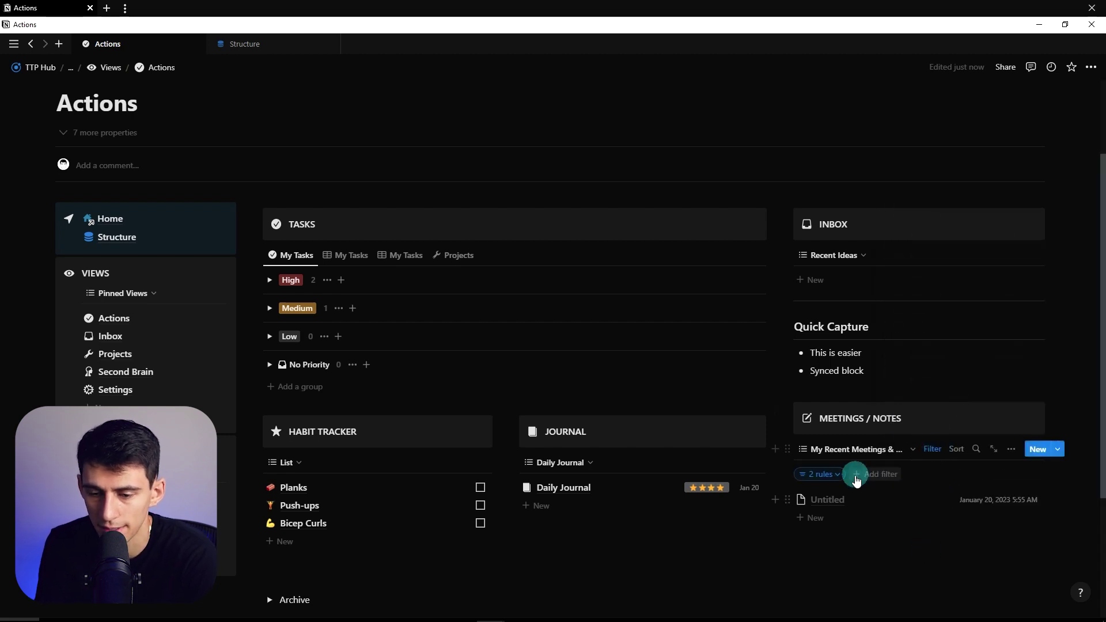
{"action": "left_click", "coordinate": [819, 474]}
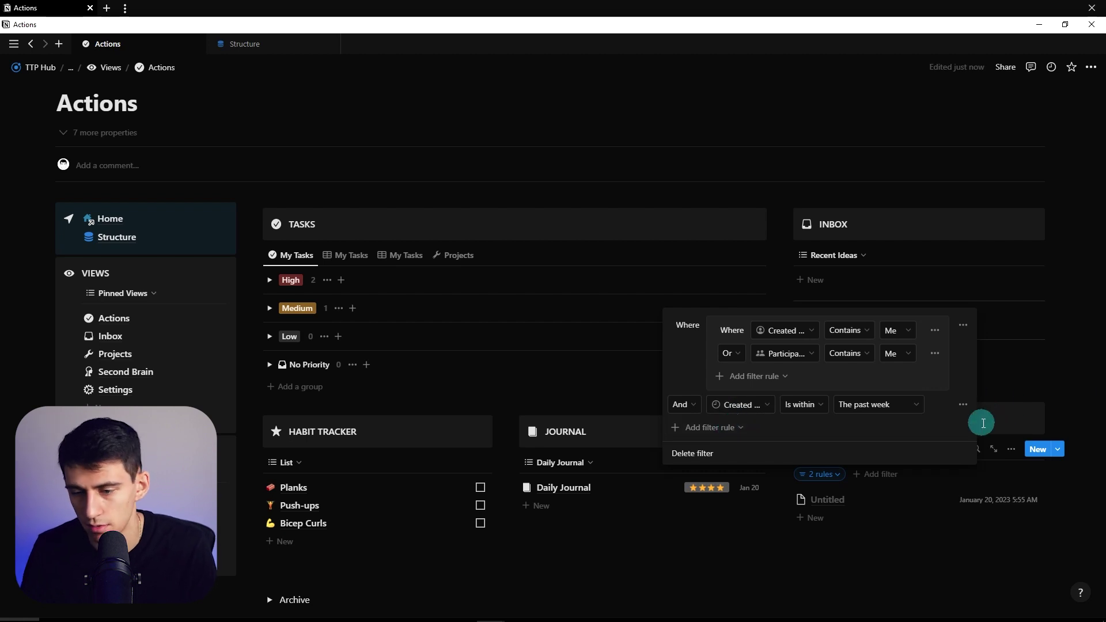
{"action": "left_click", "coordinate": [968, 406]}
{"action": "left_click", "coordinate": [948, 458]}
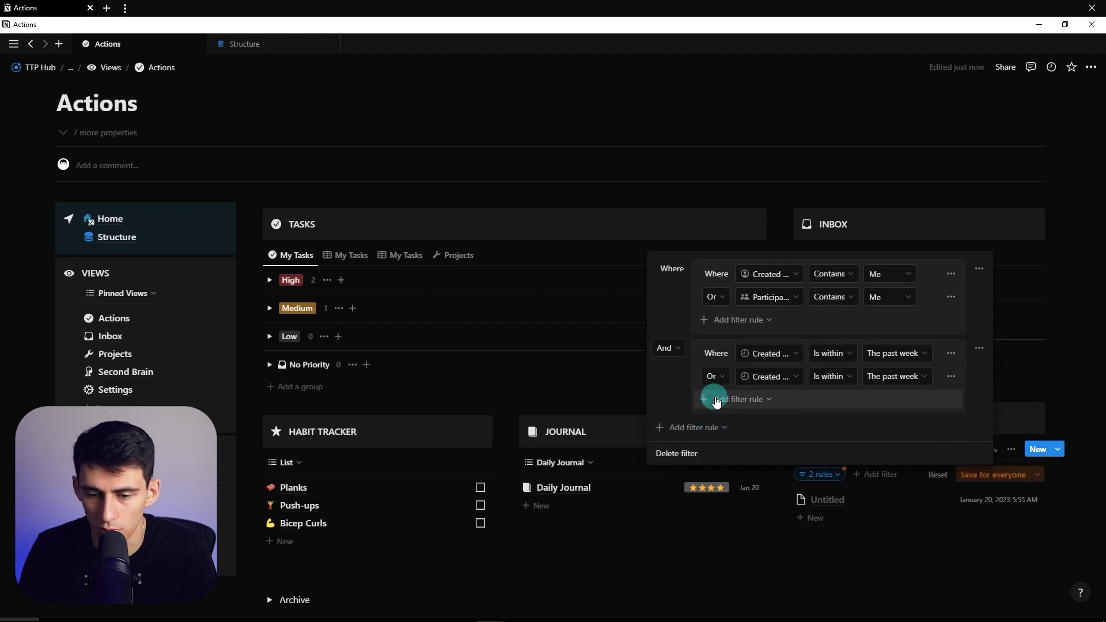
{"action": "left_click", "coordinate": [757, 380]}
{"action": "type", "text": "date"}
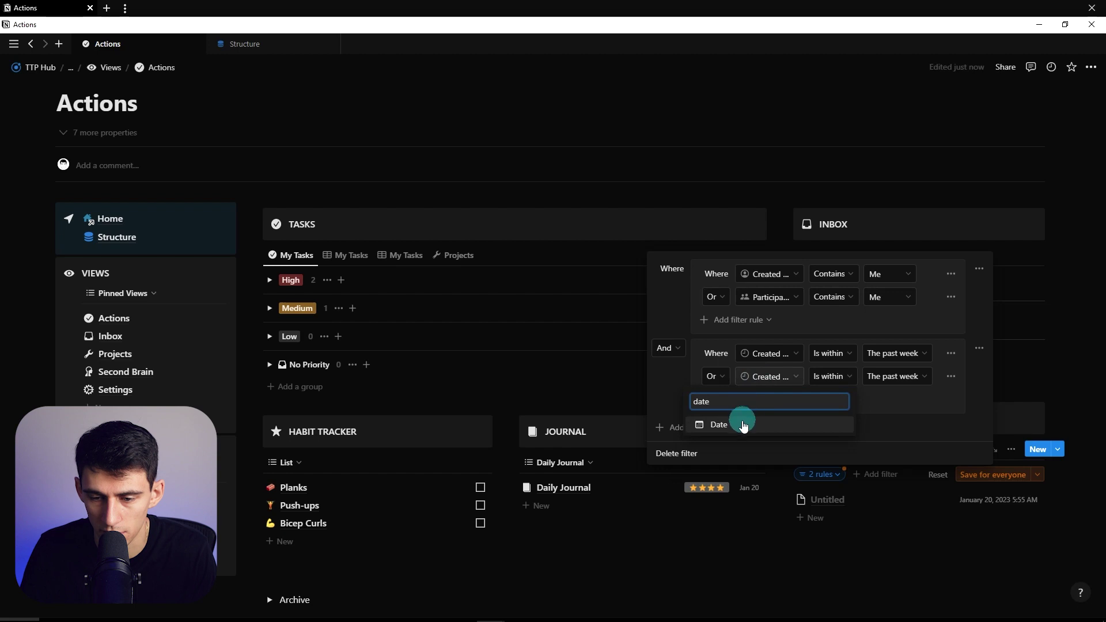
{"action": "left_click", "coordinate": [768, 440]}
Set the Date rule to Is Today and nest it in a group with a second rule, Date Is Yesterday.
{"action": "left_click", "coordinate": [829, 376]}
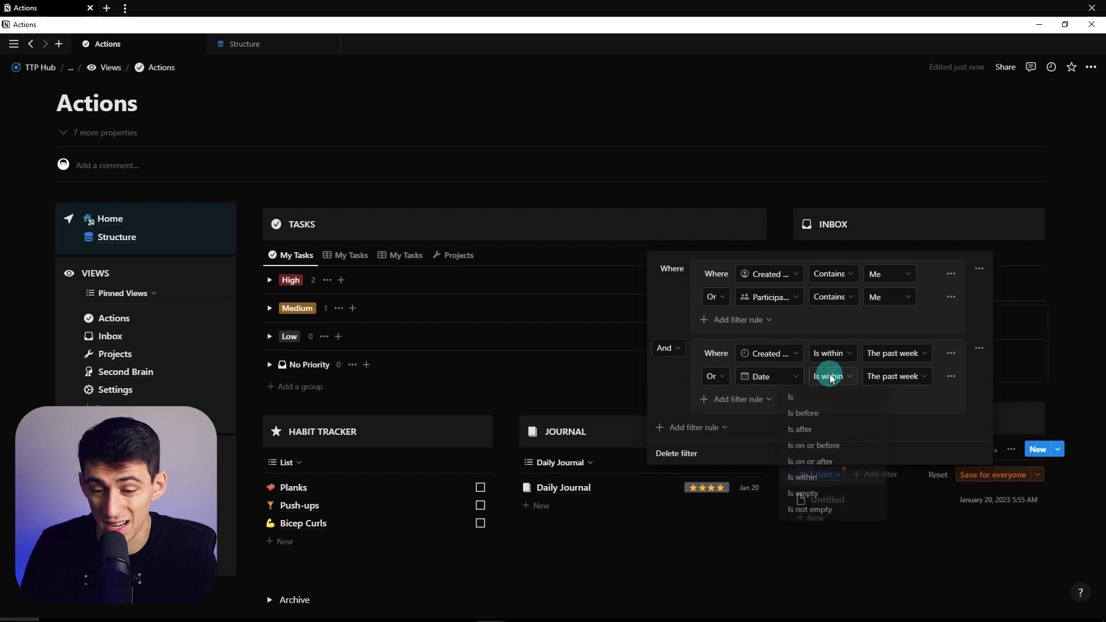
{"action": "left_click", "coordinate": [812, 400]}
{"action": "left_click", "coordinate": [950, 377]}
{"action": "left_click", "coordinate": [930, 428]}
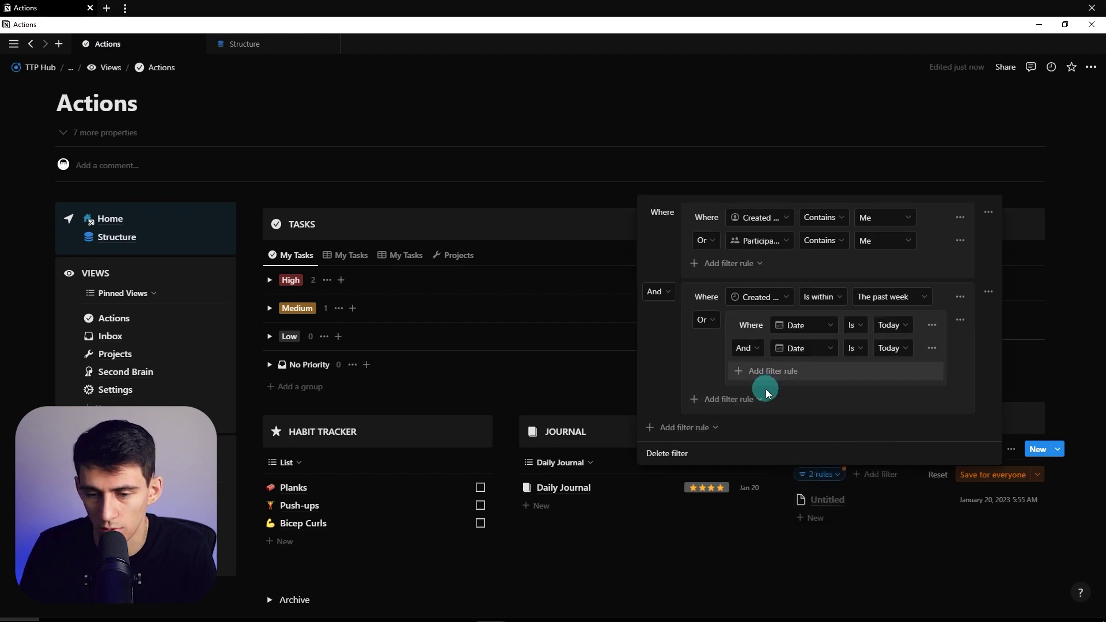
{"action": "left_click", "coordinate": [797, 349]}
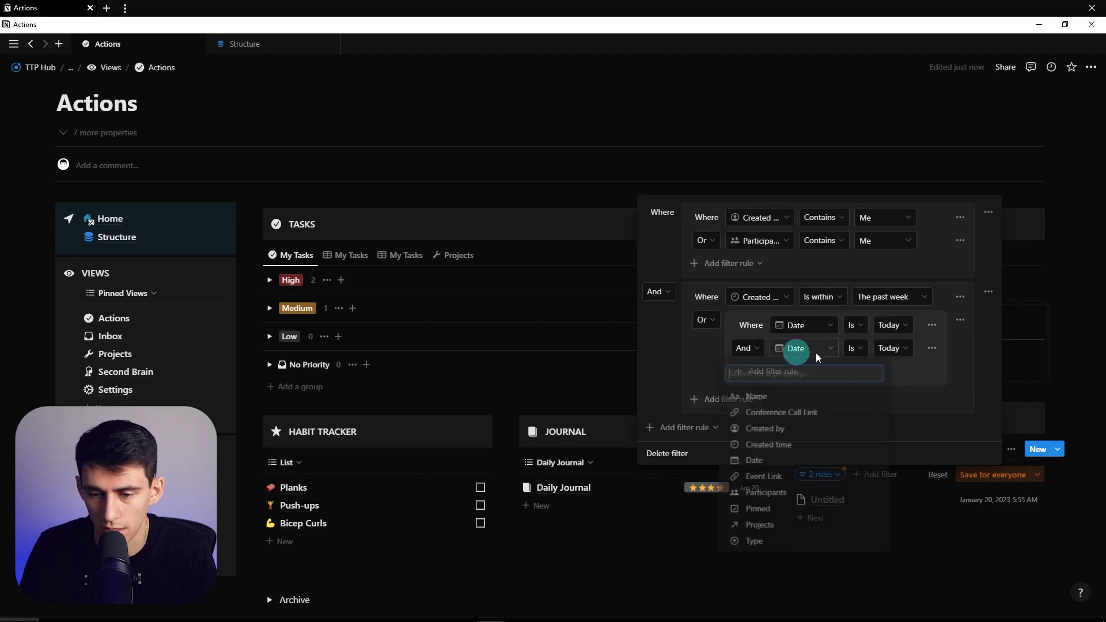
{"action": "left_click", "coordinate": [905, 349]}
{"action": "left_click", "coordinate": [906, 353]}
{"action": "left_click", "coordinate": [852, 399]}
Turn the Created time rule in the linked view's filter into a group and set it to Is Today.
{"action": "left_click", "coordinate": [966, 297]}
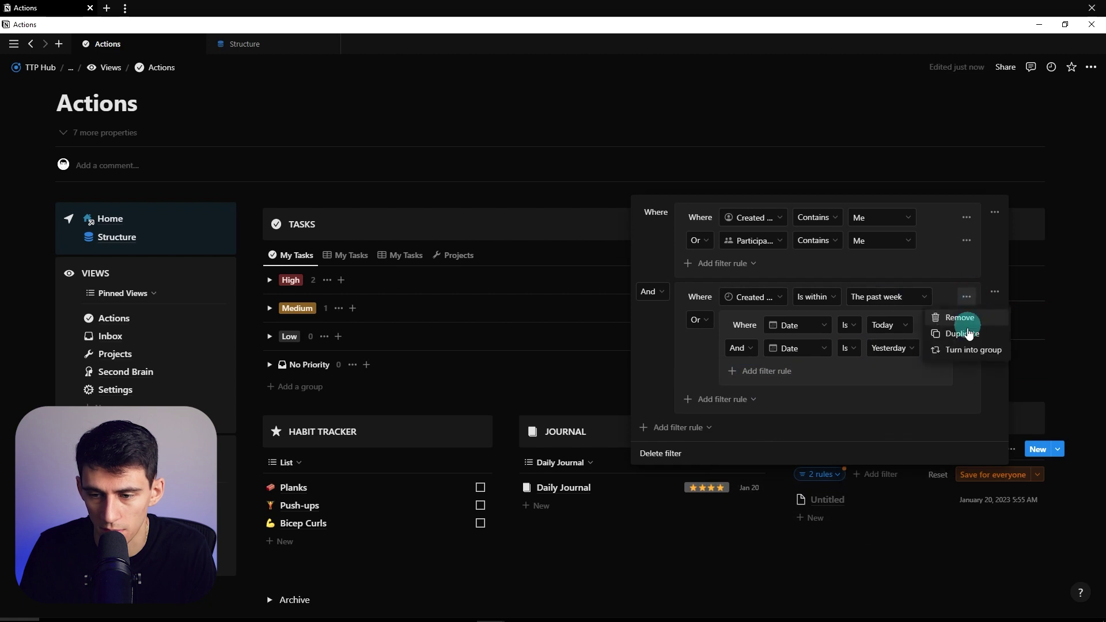
{"action": "left_click", "coordinate": [959, 350]}
{"action": "left_click", "coordinate": [823, 290]}
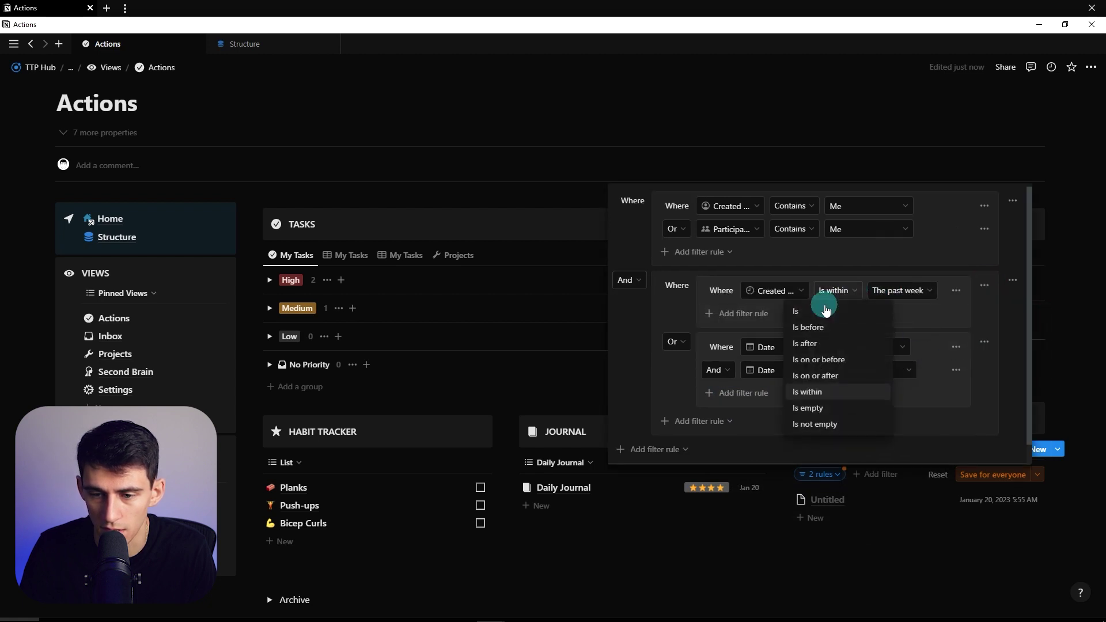
{"action": "left_click", "coordinate": [829, 307]}
Add an Or rule, Created time Is Yesterday, to the new group and save the filter for everyone.
{"action": "left_click", "coordinate": [763, 313]}
{"action": "left_click", "coordinate": [754, 409]}
{"action": "left_click", "coordinate": [845, 314]}
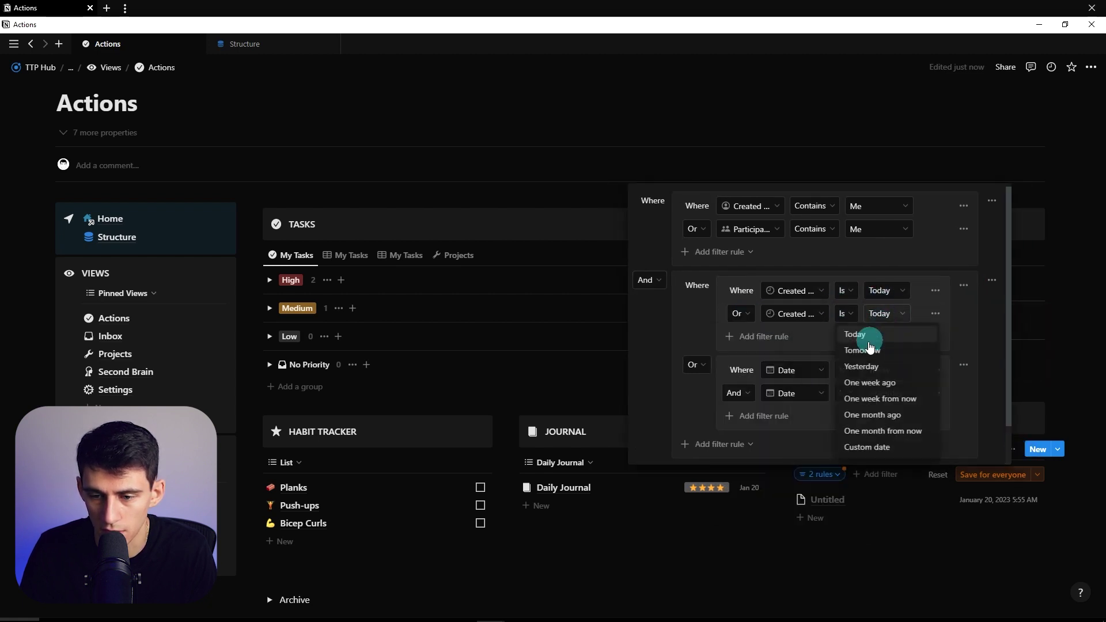
{"action": "left_click", "coordinate": [866, 367]}
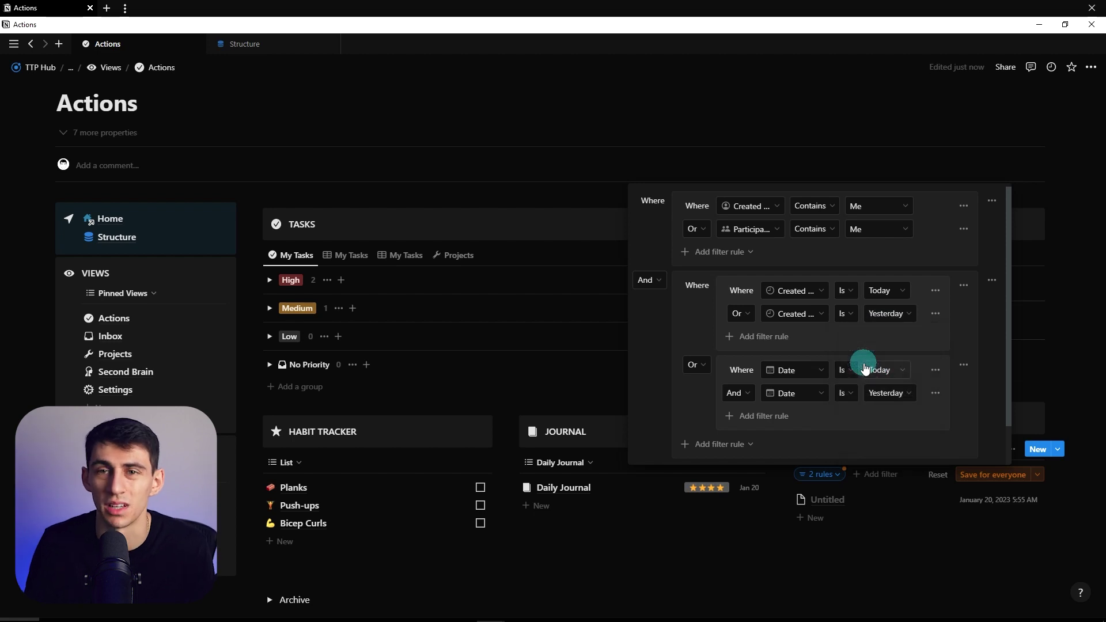
{"action": "left_click", "coordinate": [1002, 475]}
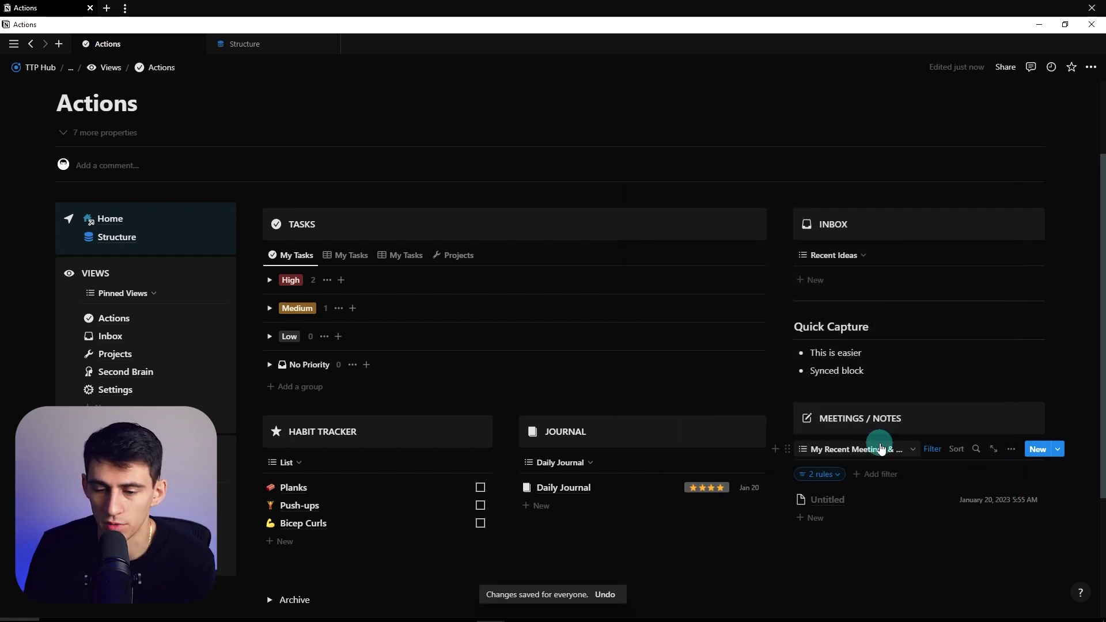
{"action": "scroll", "coordinate": [629, 521], "scroll_direction": "down", "scroll_amount": 2}
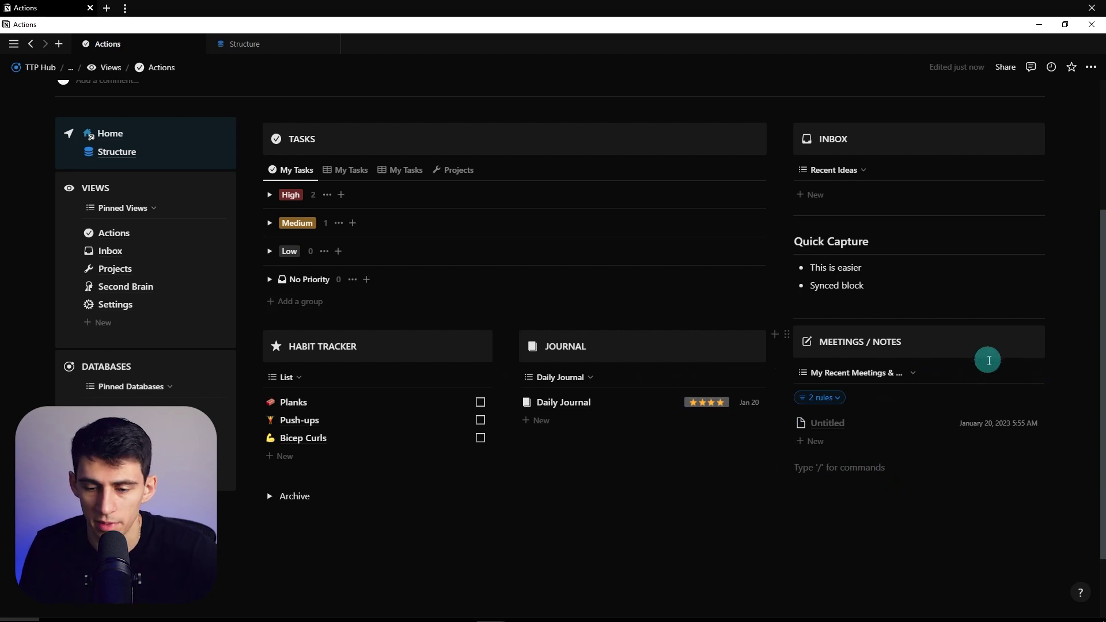
{"action": "scroll", "coordinate": [629, 394], "scroll_direction": "down", "scroll_amount": 1}
{"action": "scroll", "coordinate": [903, 361], "scroll_direction": "up", "scroll_amount": 2}
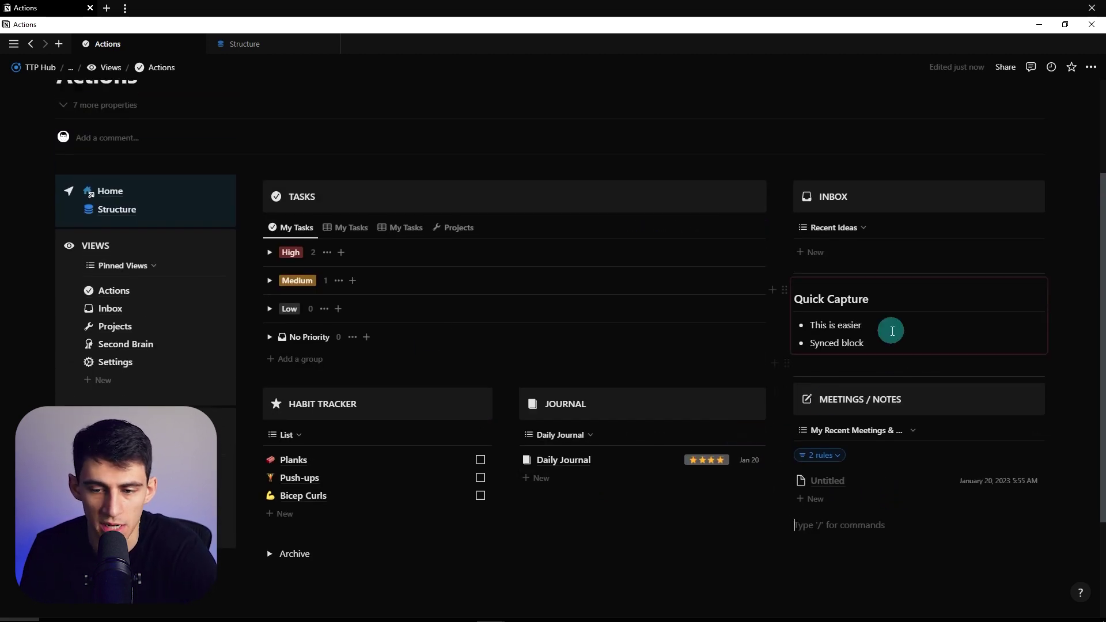
Create a page in Pinned Views from the Meetings & Notes (Desktop) template and shorten its title to Meetings & Notes.
{"action": "key", "text": "alt+Left"}
{"action": "scroll", "coordinate": [242, 215], "scroll_direction": "up", "scroll_amount": 3}
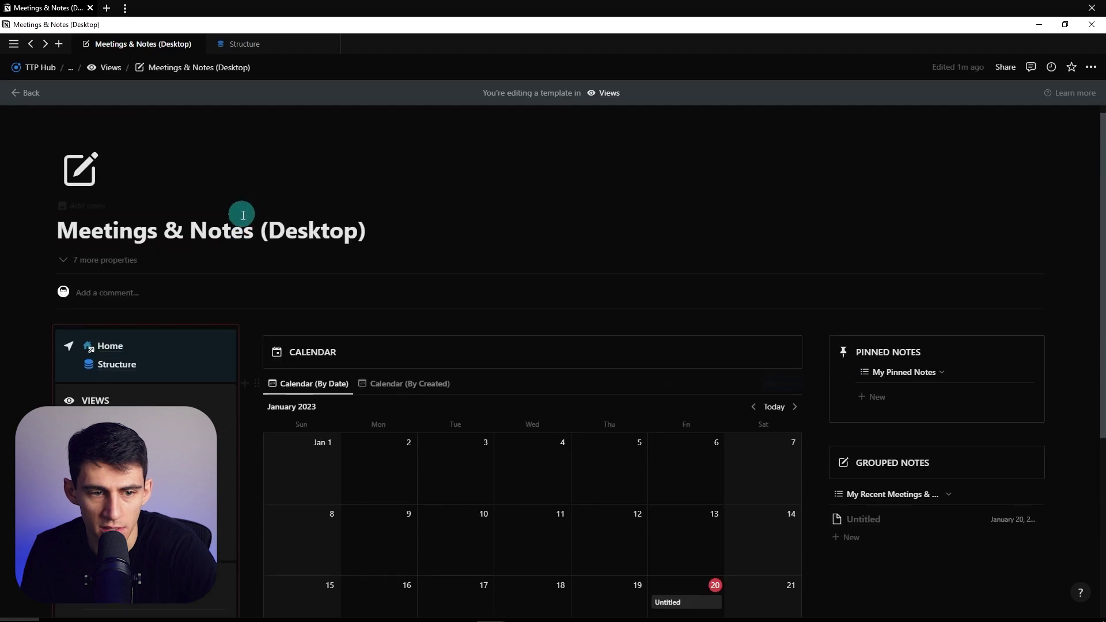
{"action": "scroll", "coordinate": [257, 222], "scroll_direction": "down", "scroll_amount": 1}
{"action": "scroll", "coordinate": [218, 346], "scroll_direction": "down", "scroll_amount": 2}
{"action": "left_click", "coordinate": [179, 433]}
{"action": "left_click", "coordinate": [190, 436]}
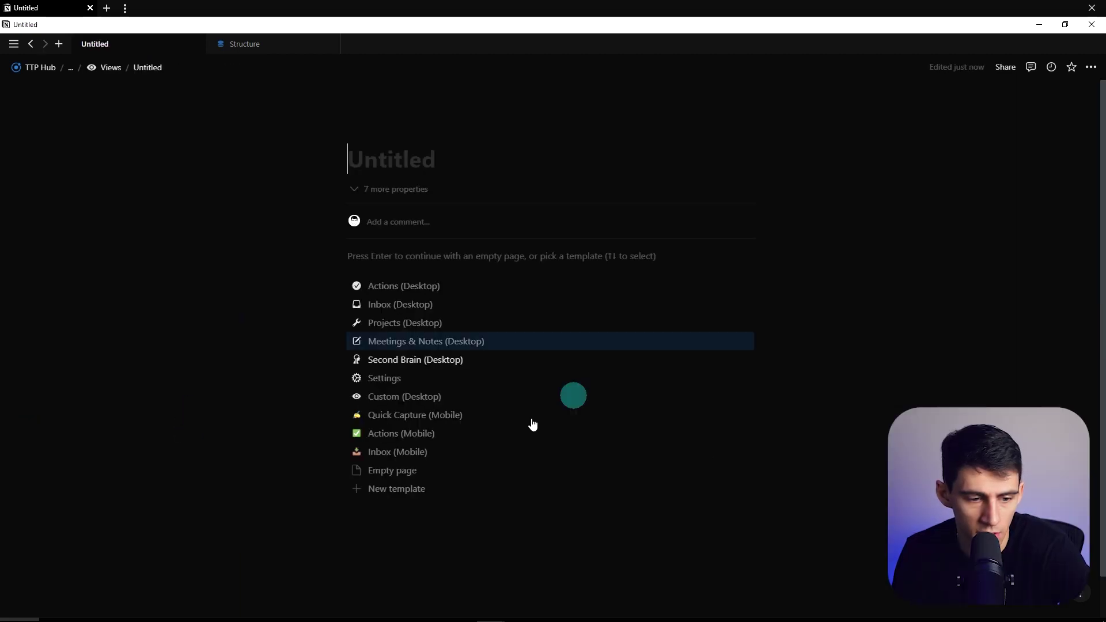
{"action": "left_click", "coordinate": [472, 341]}
{"action": "key", "text": "BackSpace"}
{"action": "key", "text": "BackSpace"}
{"action": "key", "text": "BackSpace"}
{"action": "key", "text": "BackSpace"}
{"action": "key", "text": "BackSpace"}
{"action": "key", "text": "BackSpace"}
{"action": "key", "text": "BackSpace"}
{"action": "key", "text": "BackSpace"}
{"action": "key", "text": "BackSpace"}
{"action": "key", "text": "BackSpace"}
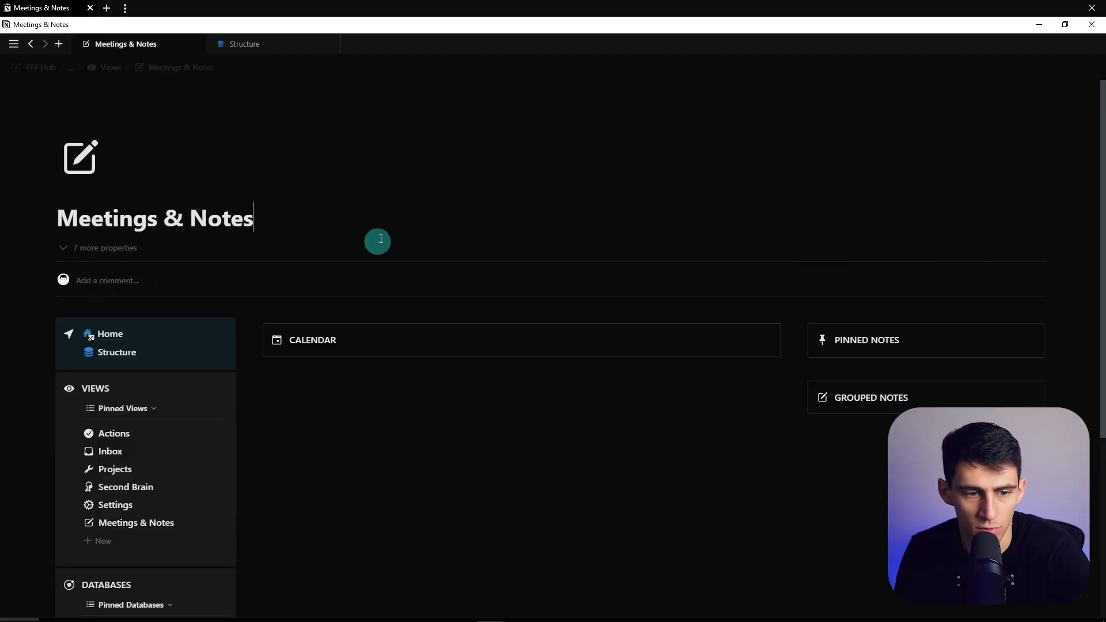
Show the hidden properties of the Meetings & Notes page and set its Sorting No. to 4.
{"action": "scroll", "coordinate": [207, 183], "scroll_direction": "down", "scroll_amount": 1}
{"action": "left_click", "coordinate": [100, 196]}
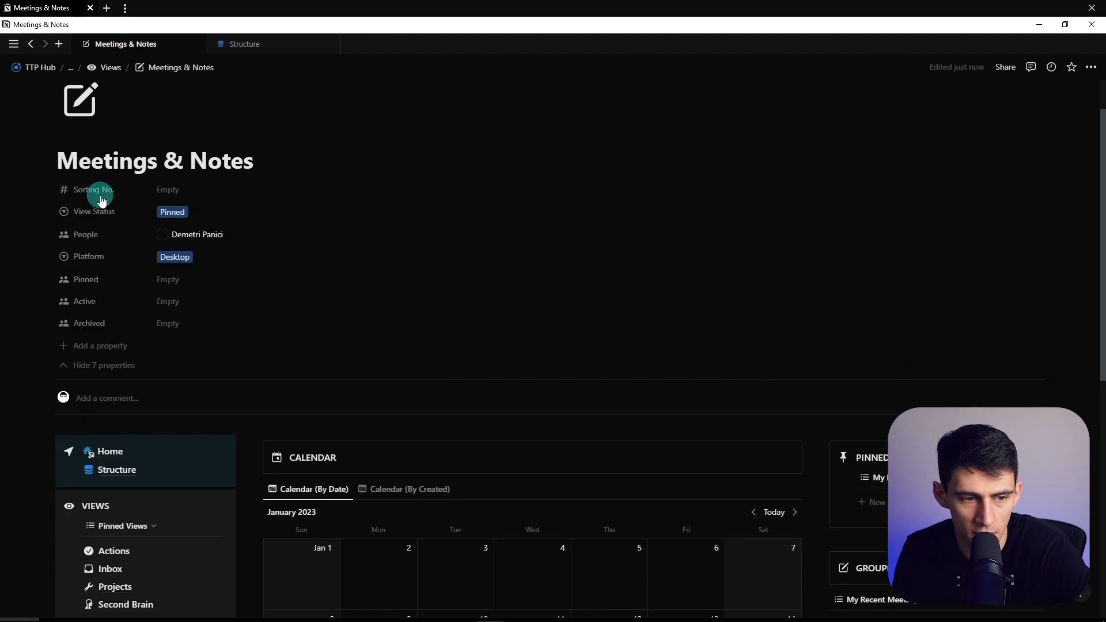
{"action": "left_click", "coordinate": [183, 191]}
{"action": "type", "text": "4"}
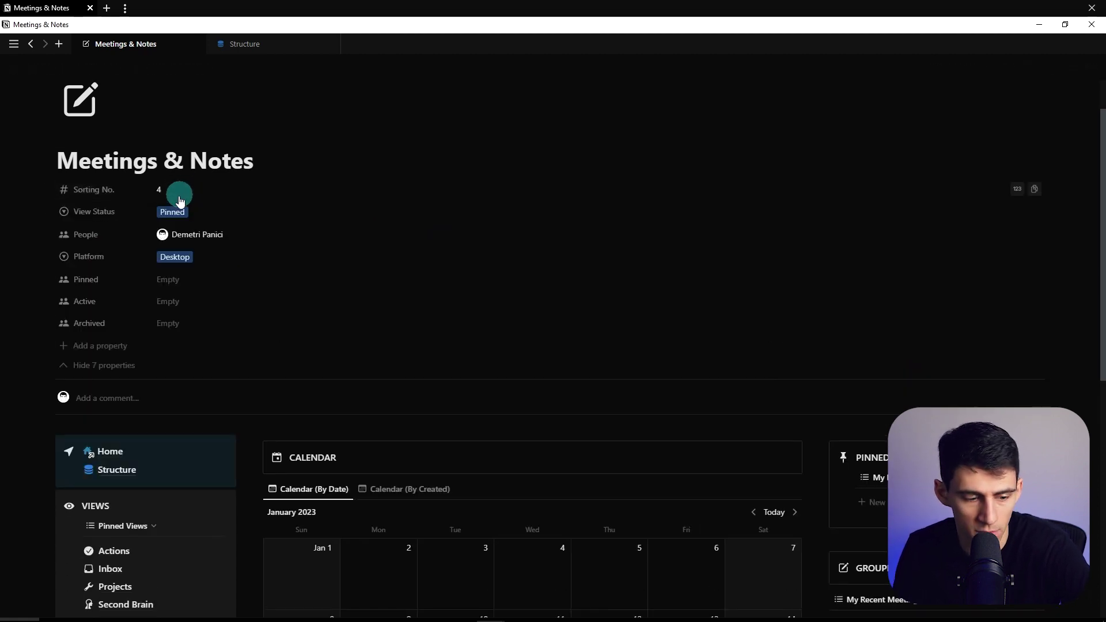
Open the Second Brain page and change its Sorting No. so it sorts after Meetings & Notes.
{"action": "scroll", "coordinate": [172, 99], "scroll_direction": "down", "scroll_amount": 1}
{"action": "scroll", "coordinate": [185, 165], "scroll_direction": "up", "scroll_amount": 1}
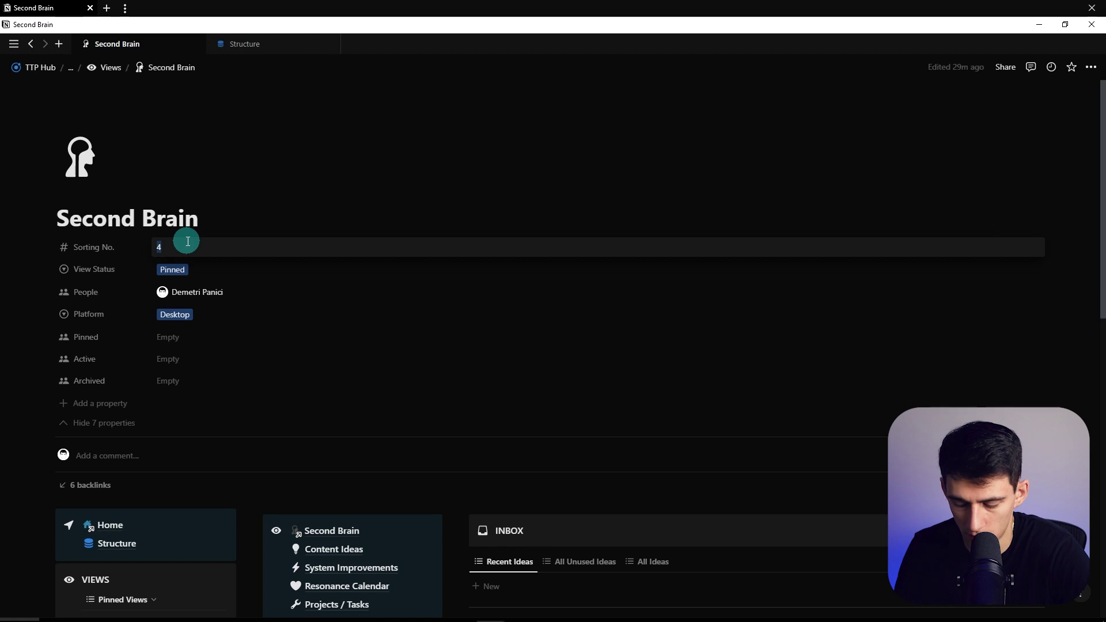
{"action": "key", "text": "Return"}
Check the Pinned Views navigation by opening the Actions, Inbox, Projects and Meetings & Notes pages in turn.
{"action": "scroll", "coordinate": [185, 288], "scroll_direction": "down", "scroll_amount": 5}
{"action": "left_click", "coordinate": [175, 279]}
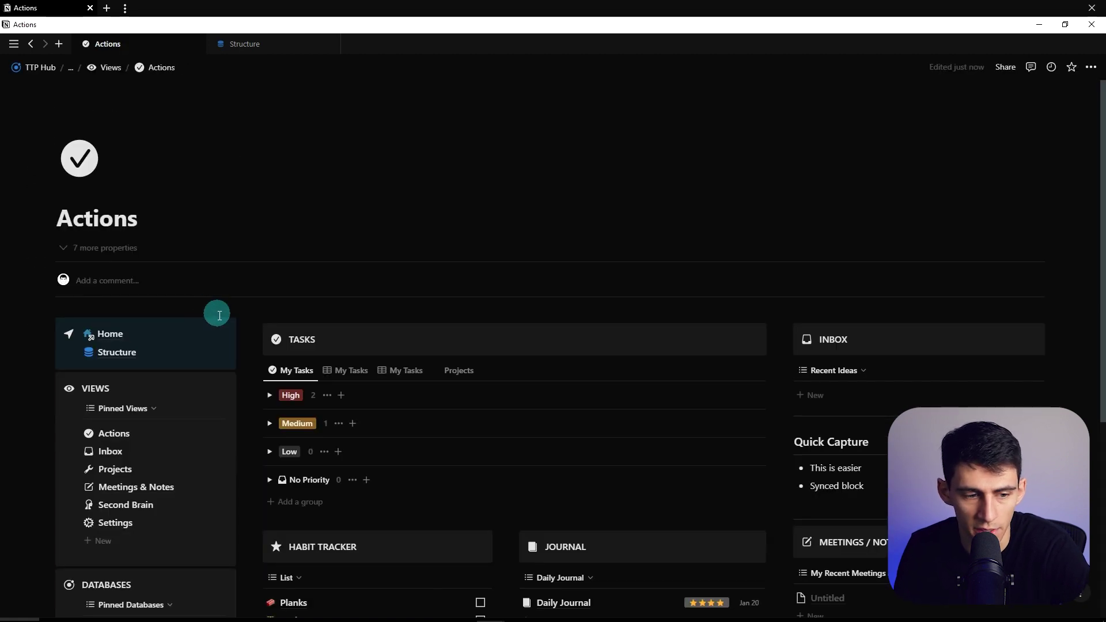
{"action": "scroll", "coordinate": [216, 334], "scroll_direction": "down", "scroll_amount": 2}
{"action": "left_click", "coordinate": [188, 338]}
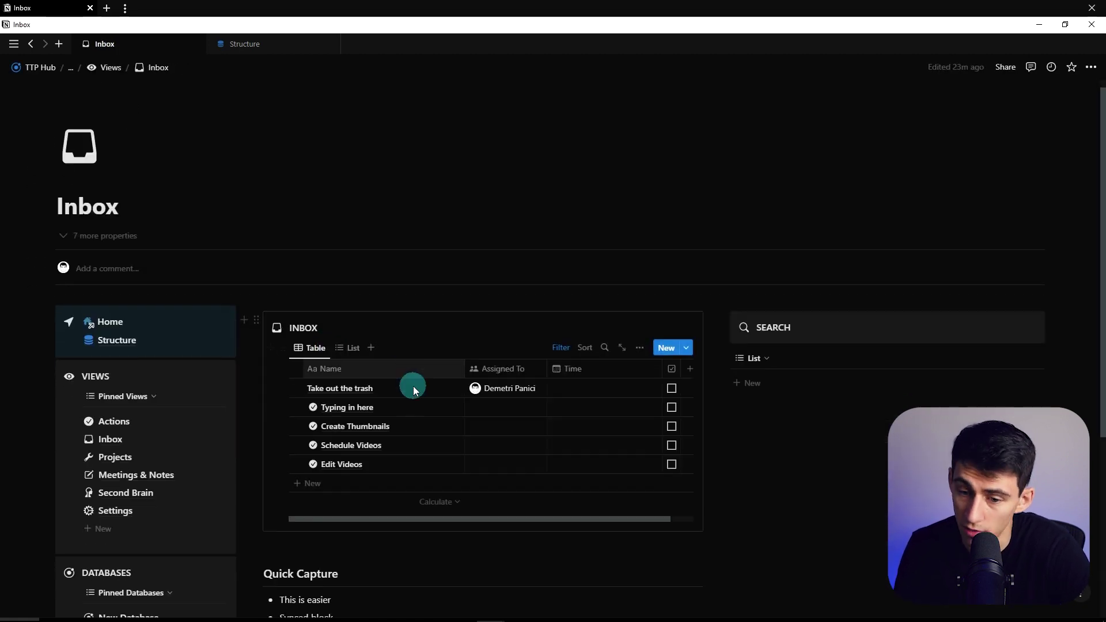
{"action": "scroll", "coordinate": [346, 368], "scroll_direction": "down", "scroll_amount": 3}
{"action": "left_click", "coordinate": [197, 305]}
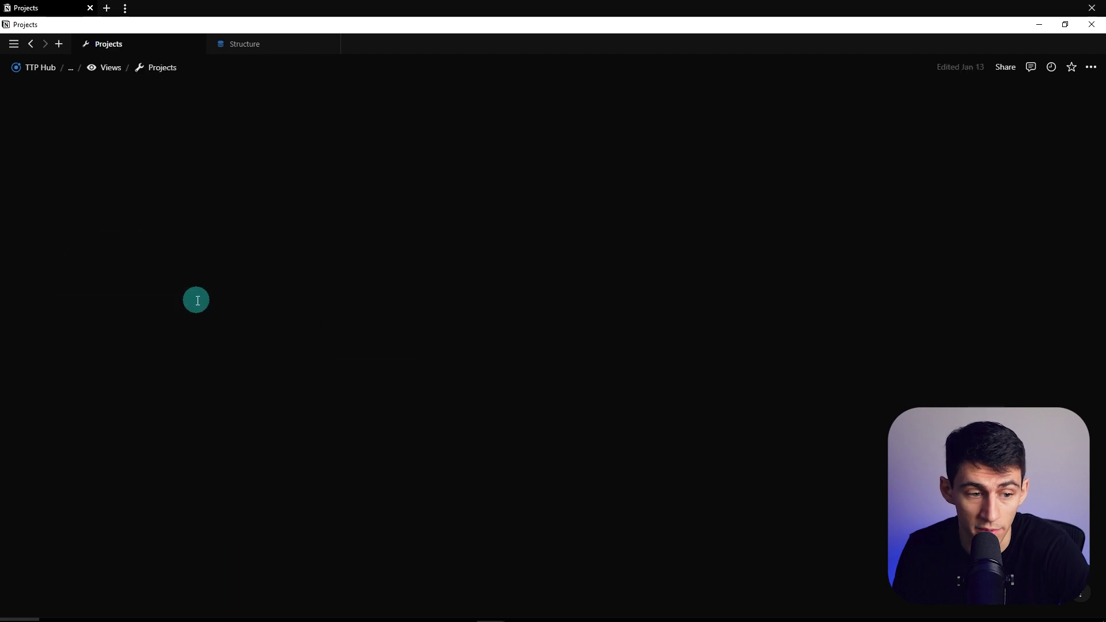
{"action": "left_click", "coordinate": [196, 425]}
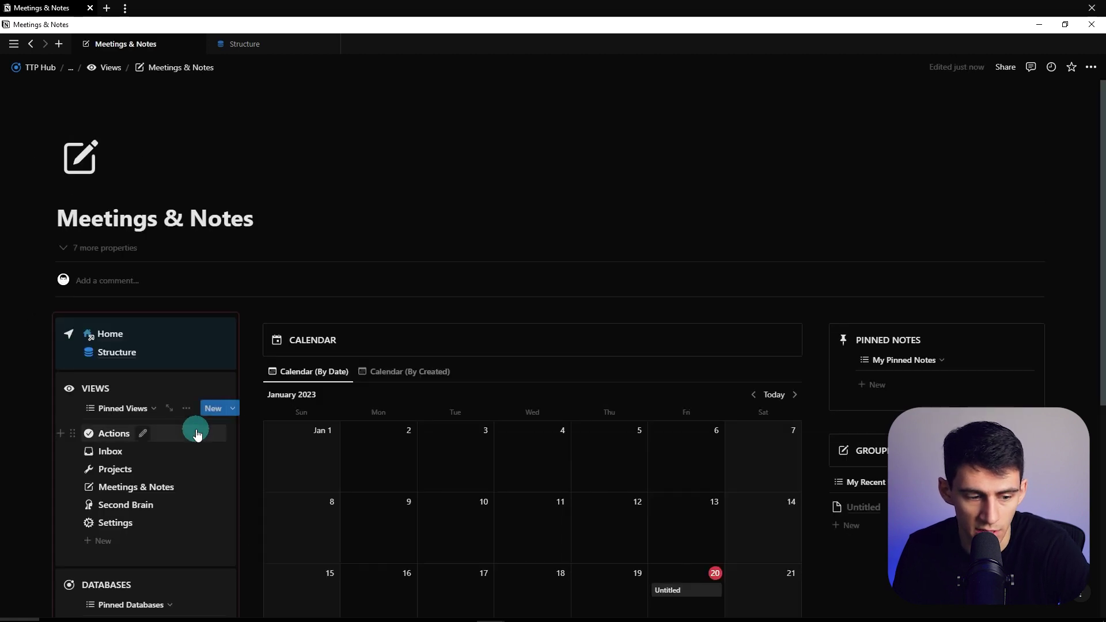